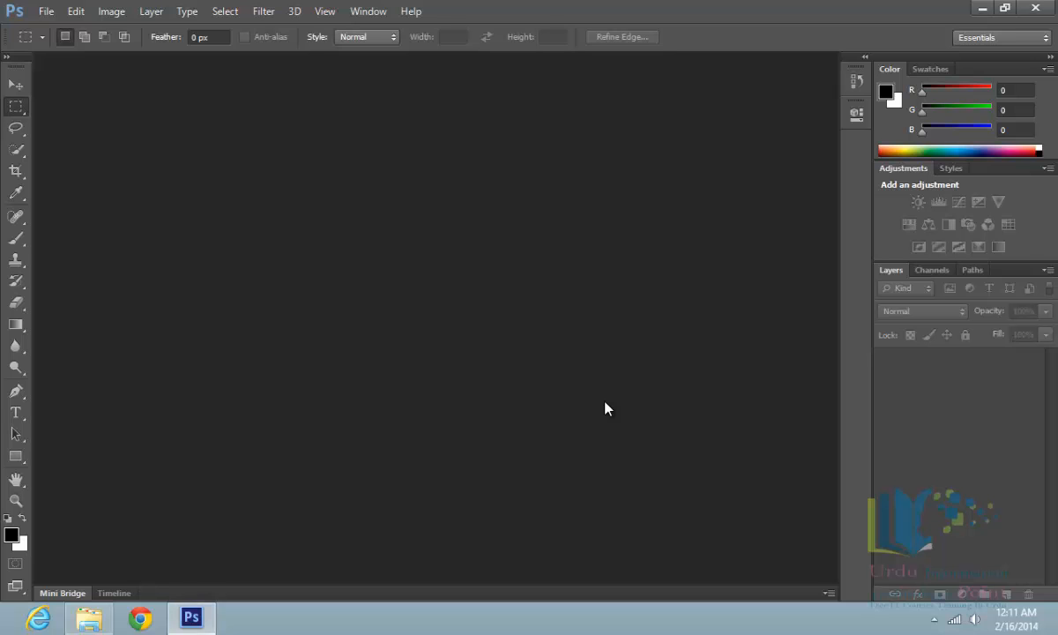
Step: Browse for files in Adobe Bridge, checking the Favorites list and returning to the folder tree
{"action": "left_click", "coordinate": [44, 11]}
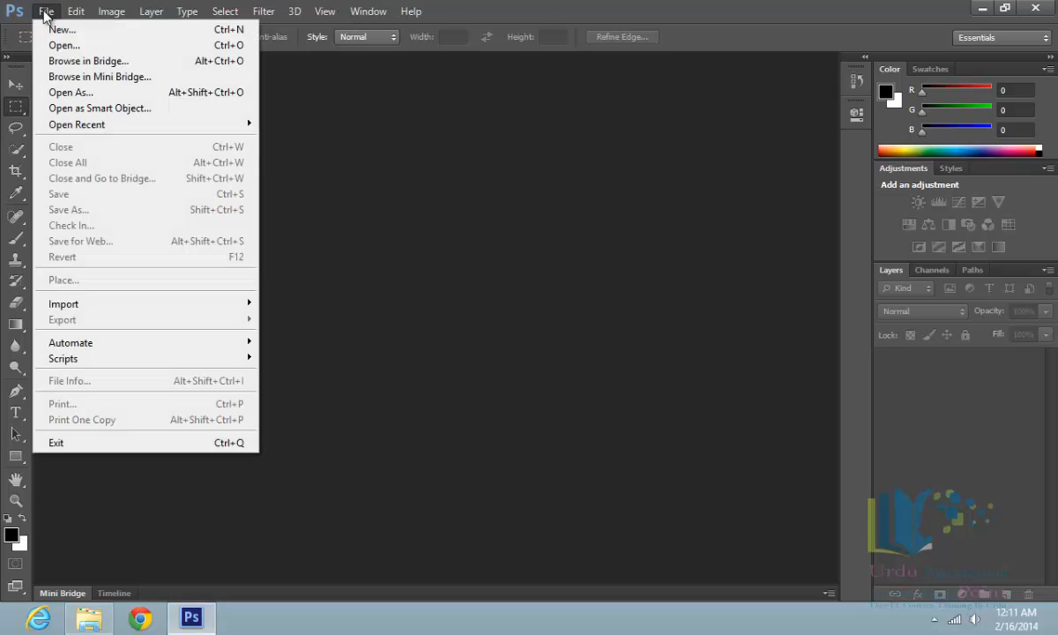
{"action": "left_click", "coordinate": [120, 63]}
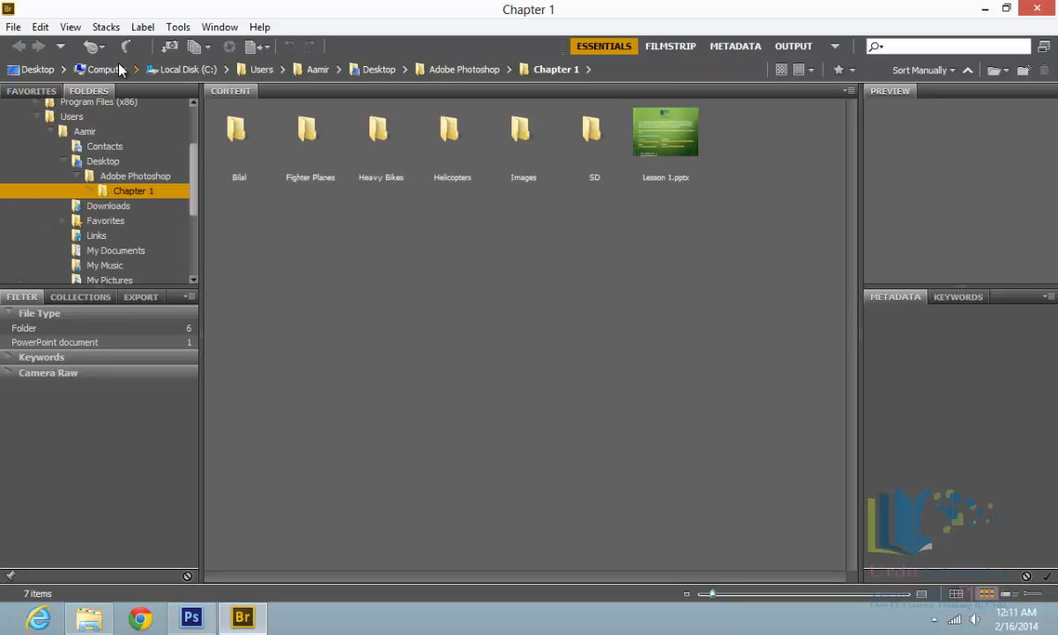
{"action": "left_click", "coordinate": [32, 91]}
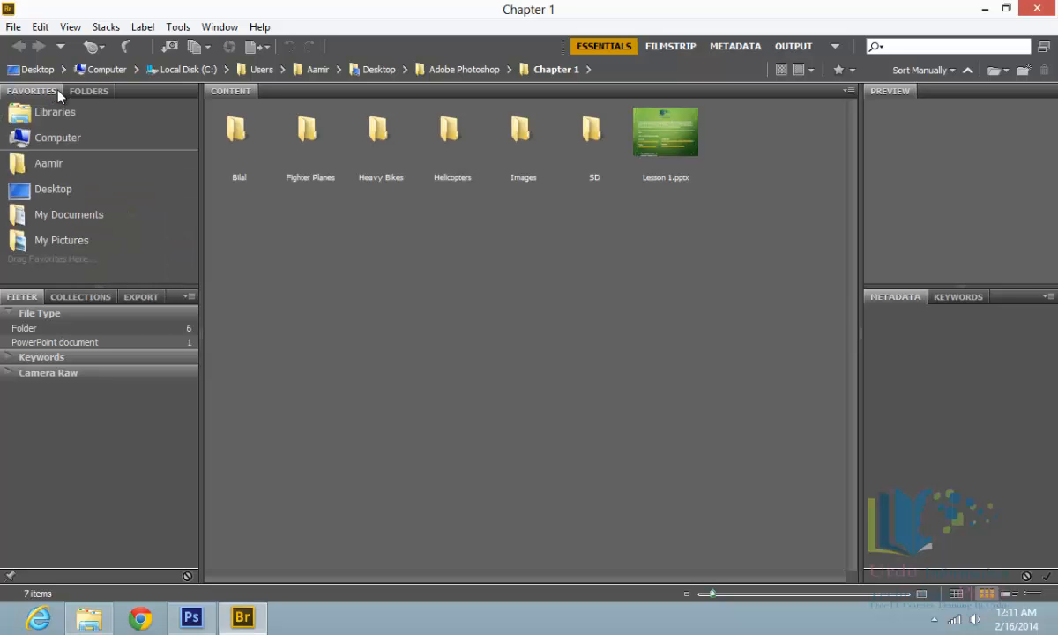
{"action": "left_click", "coordinate": [88, 91]}
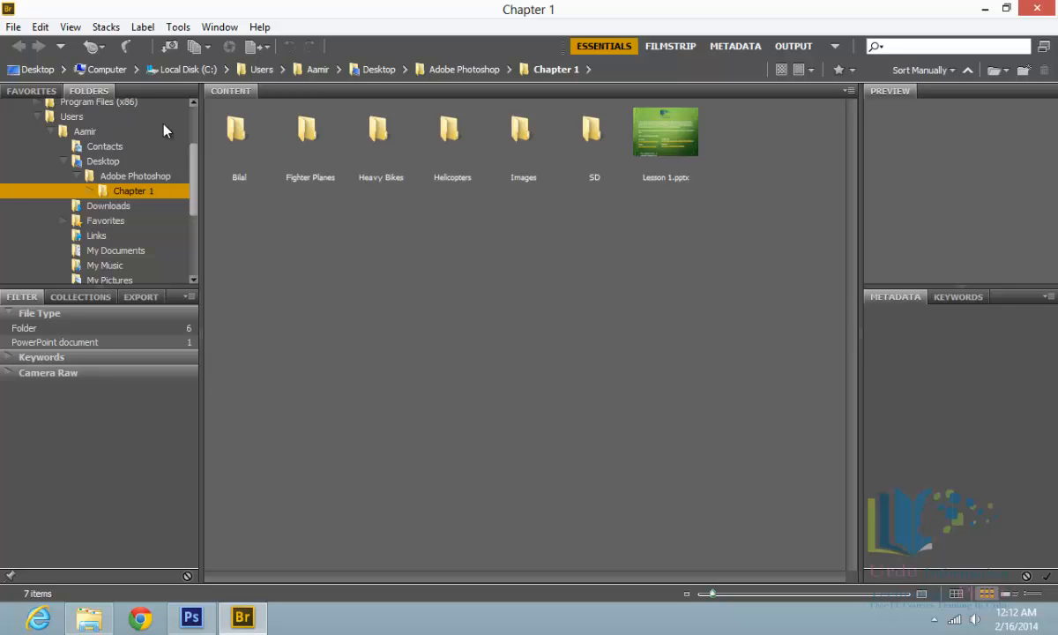
Step: Open the first image folder inside Chapter 1 and preview the five-person group photo together with the hillside photo below it
{"action": "double_click", "coordinate": [236, 129]}
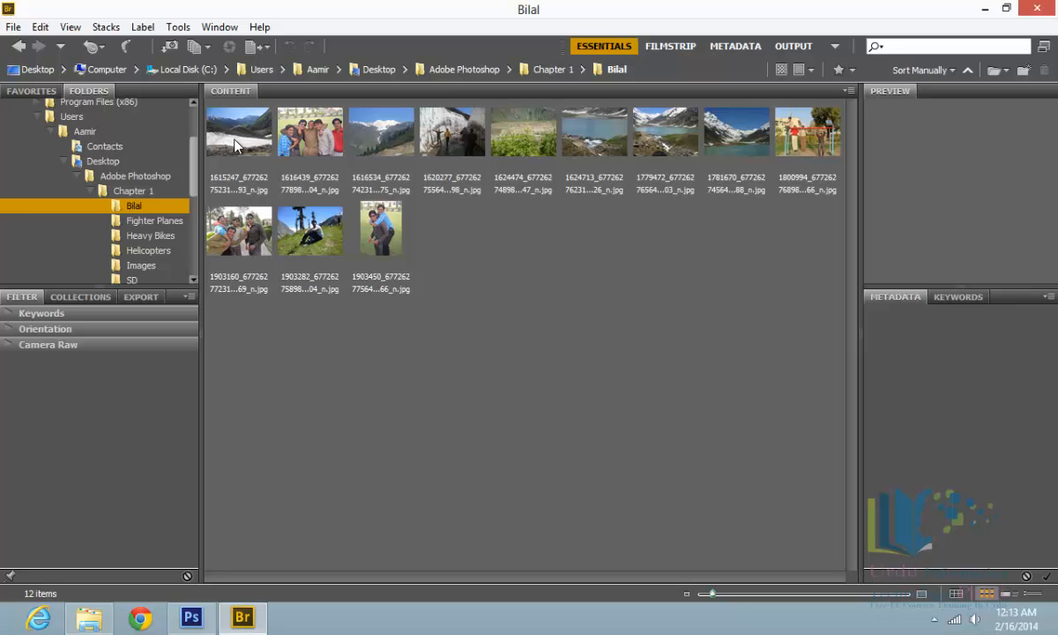
{"action": "left_click", "coordinate": [308, 145]}
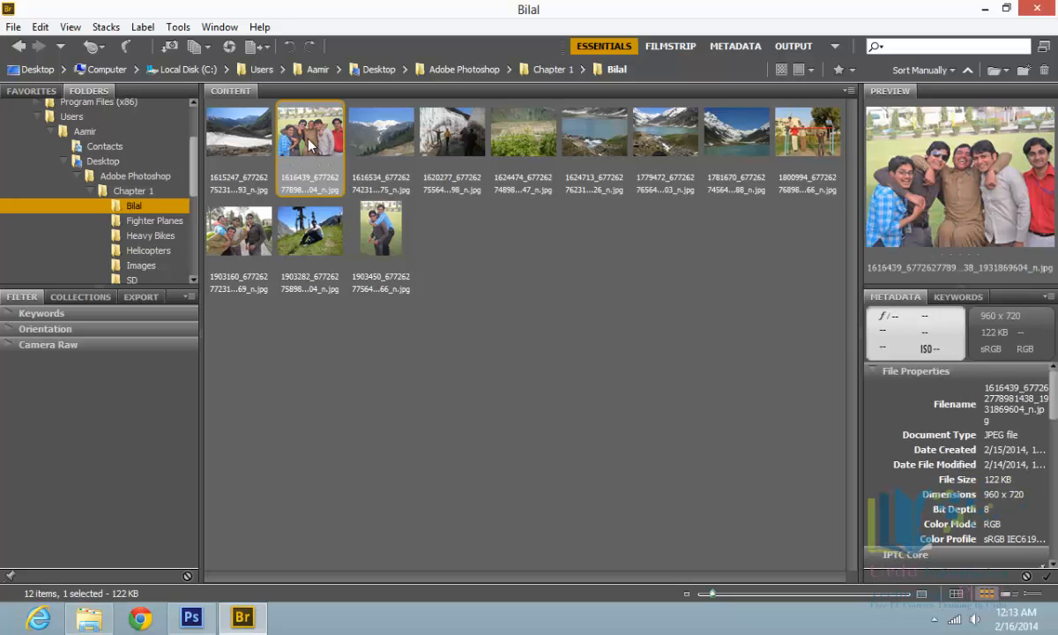
{"action": "key", "text": "ctrl"}
{"action": "key", "text": "ctrl+alt+o"}
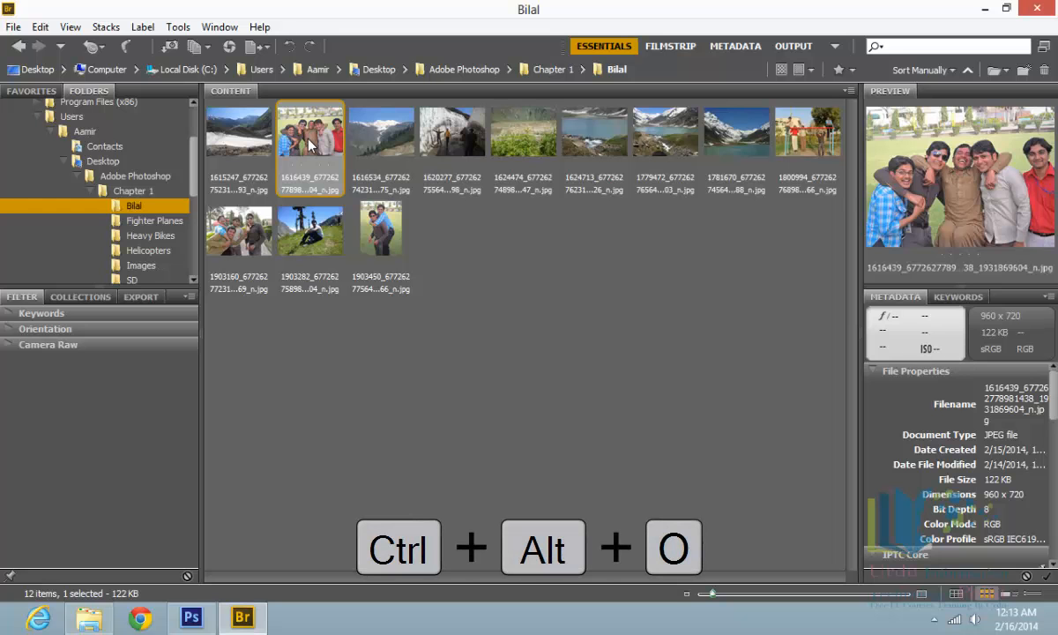
{"action": "left_click", "coordinate": [300, 235], "text": "ctrl"}
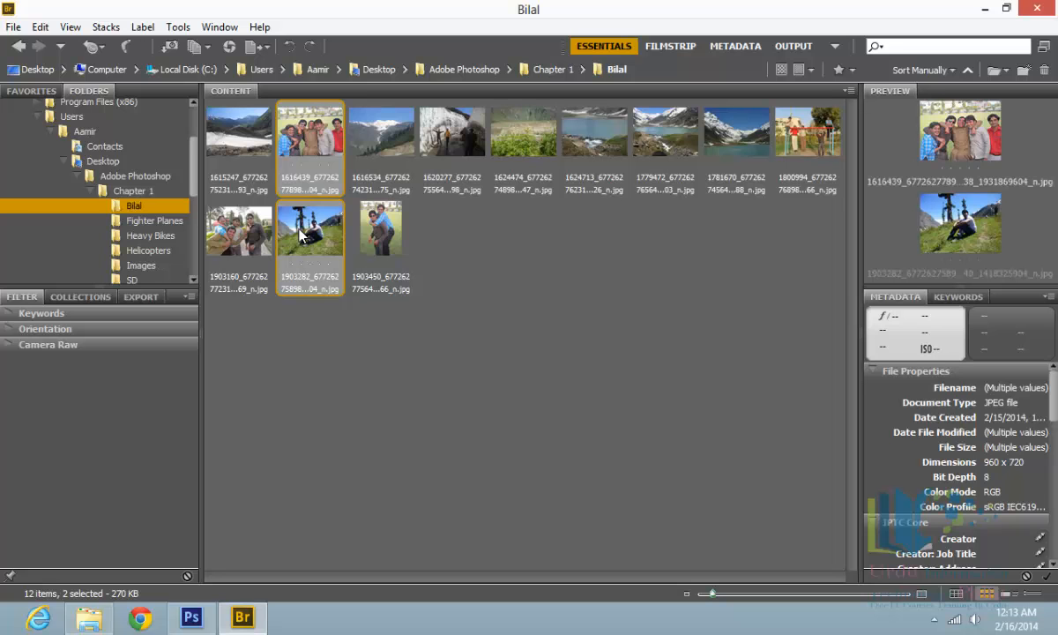
Step: Open the folder's last image, the portrait-format photo, in Photoshop and close it again
{"action": "left_click", "coordinate": [380, 236]}
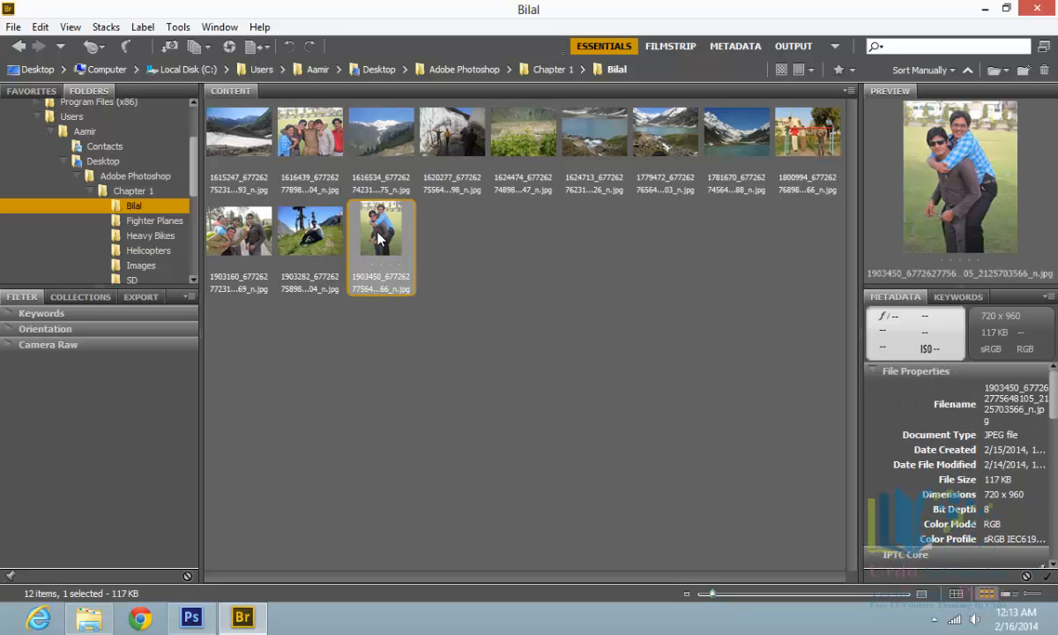
{"action": "double_click", "coordinate": [379, 237]}
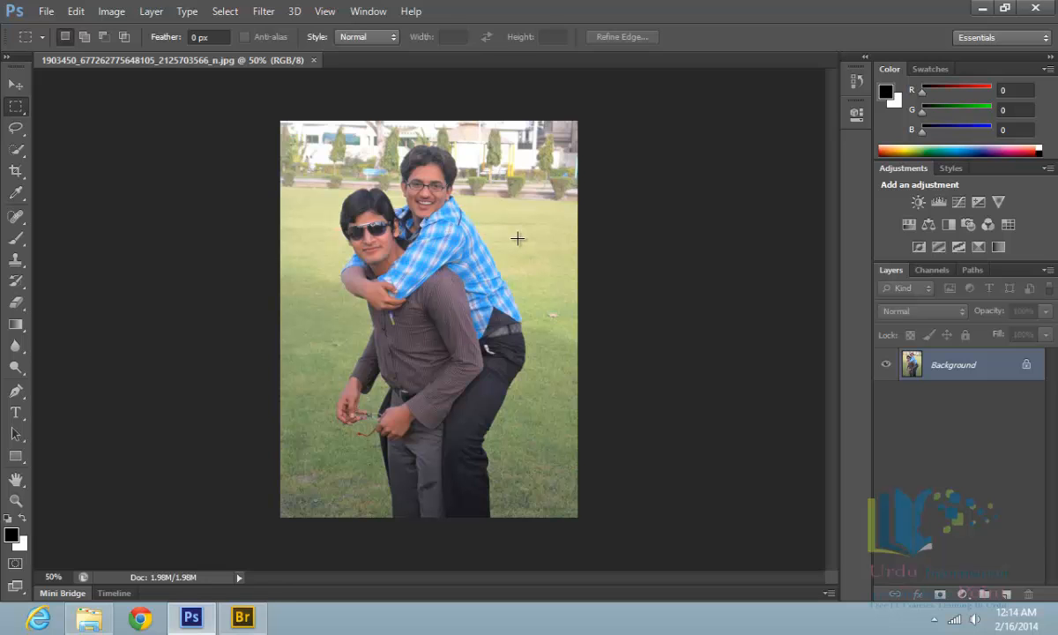
{"action": "left_click", "coordinate": [314, 60]}
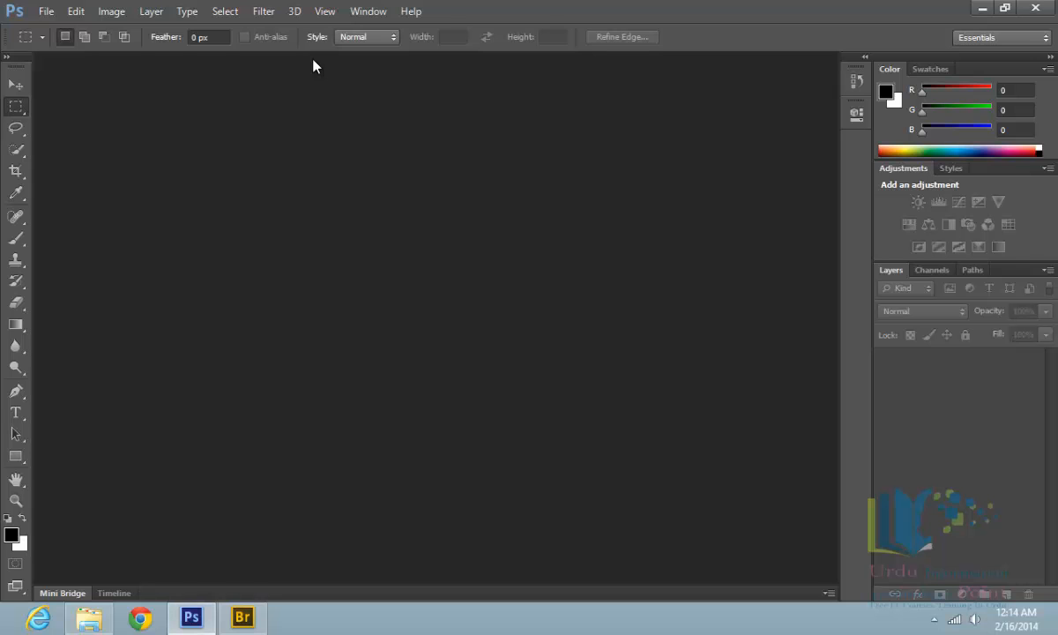
Step: Browse in Bridge from Photoshop, switch back to Photoshop from Bridge, and return to Bridge
{"action": "left_click", "coordinate": [46, 11]}
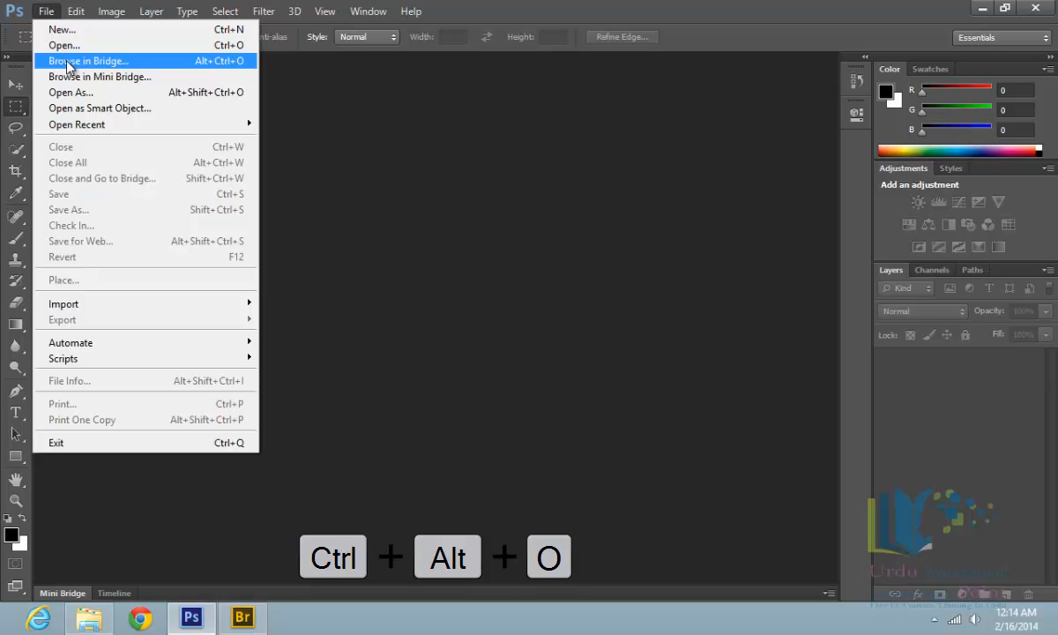
{"action": "left_click", "coordinate": [69, 61]}
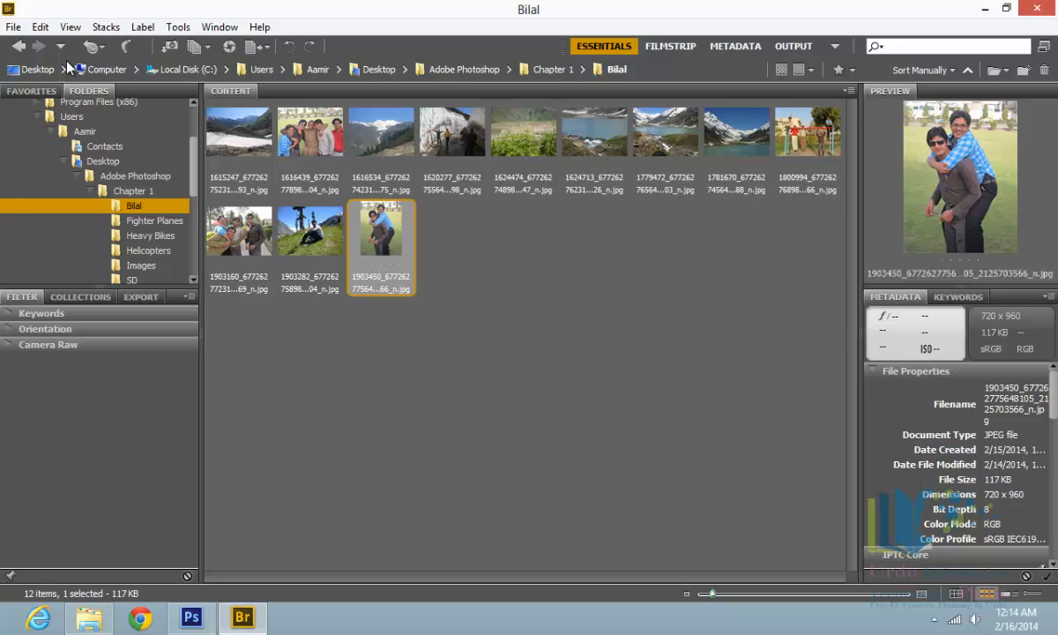
{"action": "left_click", "coordinate": [128, 50]}
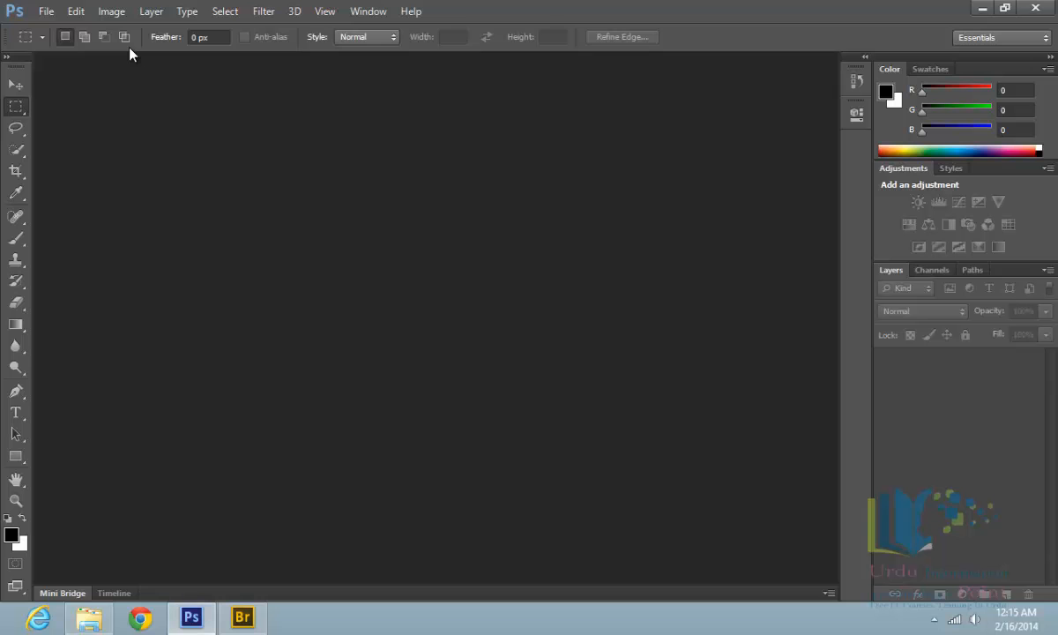
{"action": "key", "text": "ctrl+alt+o"}
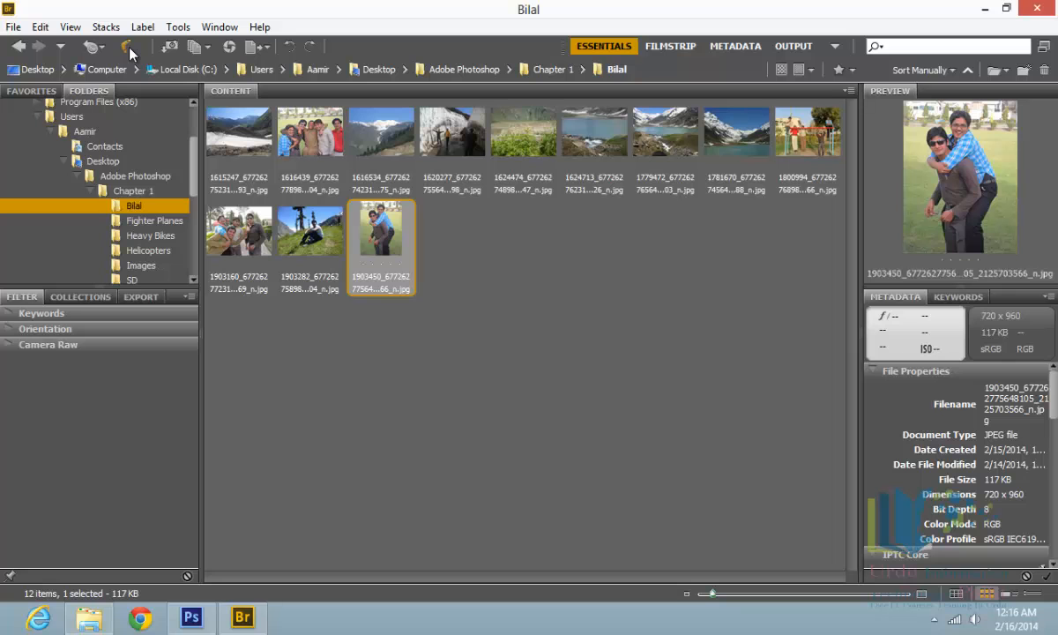
Step: Open the Photo Downloader in its standard dialog and choose G:\<Camera or Card Reader> as the photo source
{"action": "left_click", "coordinate": [174, 49]}
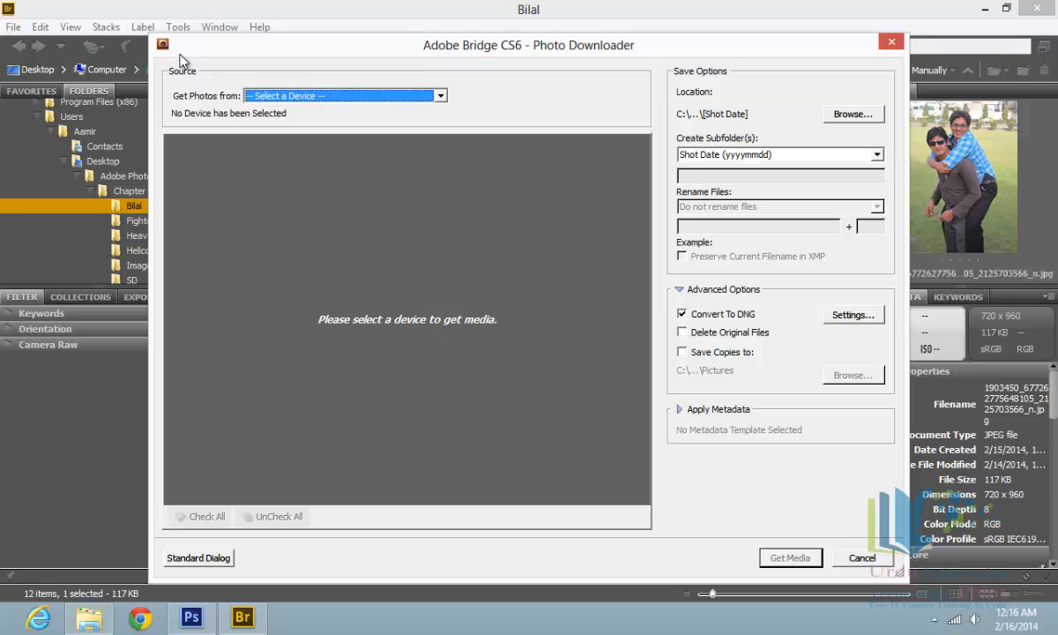
{"action": "left_click", "coordinate": [208, 557]}
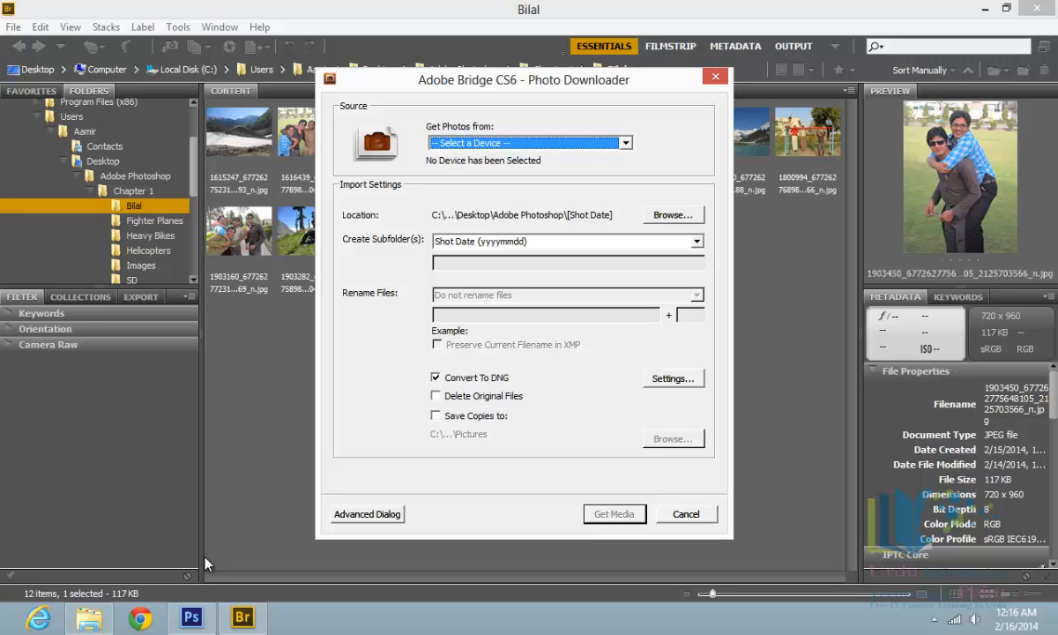
{"action": "left_click", "coordinate": [626, 144]}
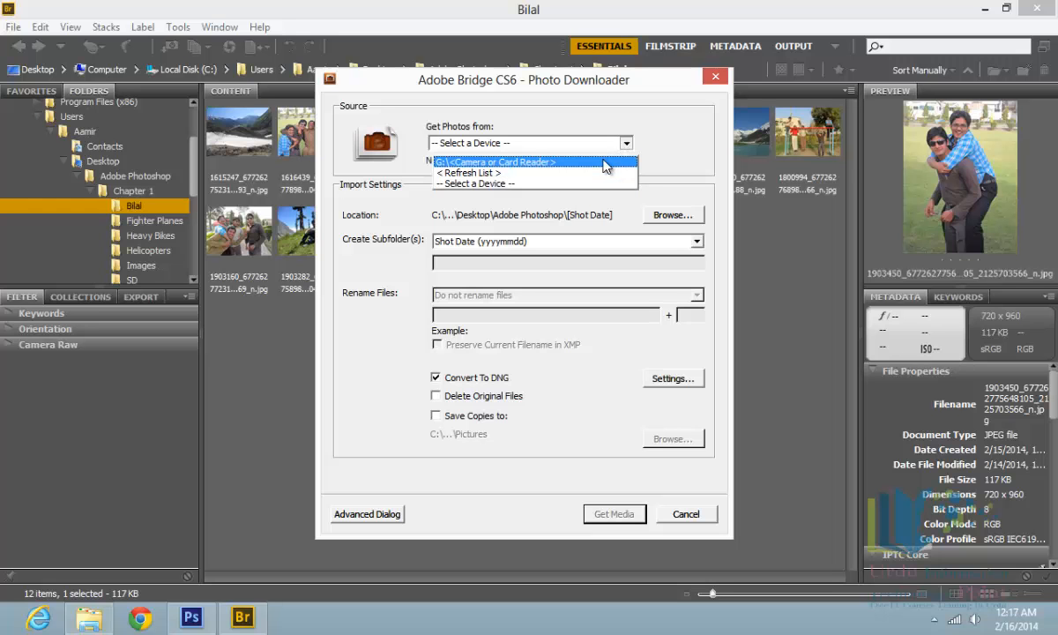
{"action": "left_click", "coordinate": [606, 163]}
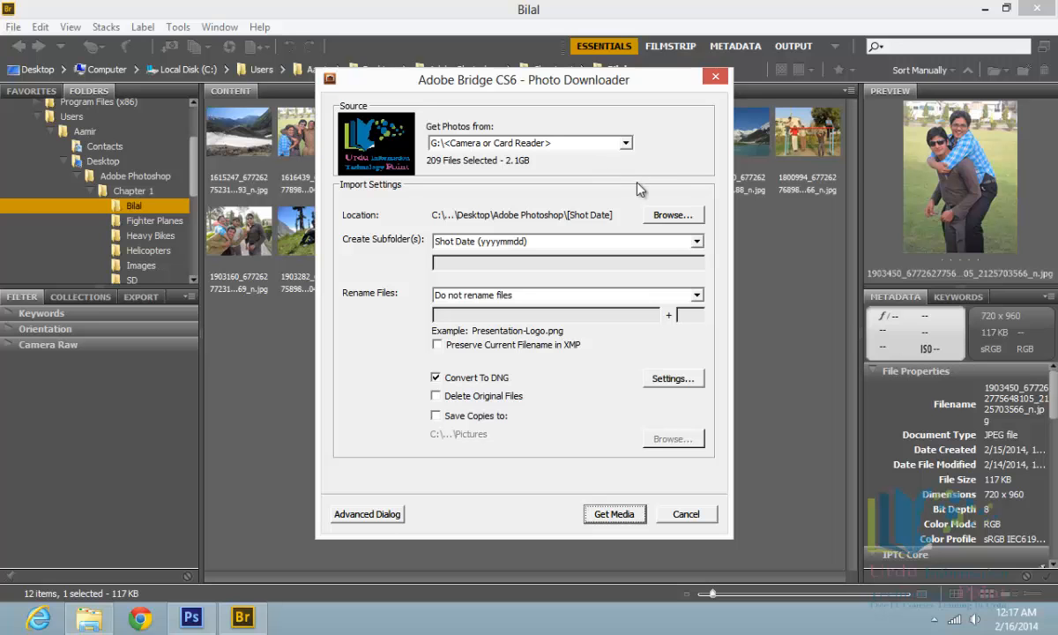
Step: Set the download location to a new folder named Camera on the Desktop
{"action": "left_click", "coordinate": [673, 216]}
{"action": "left_click", "coordinate": [453, 247]}
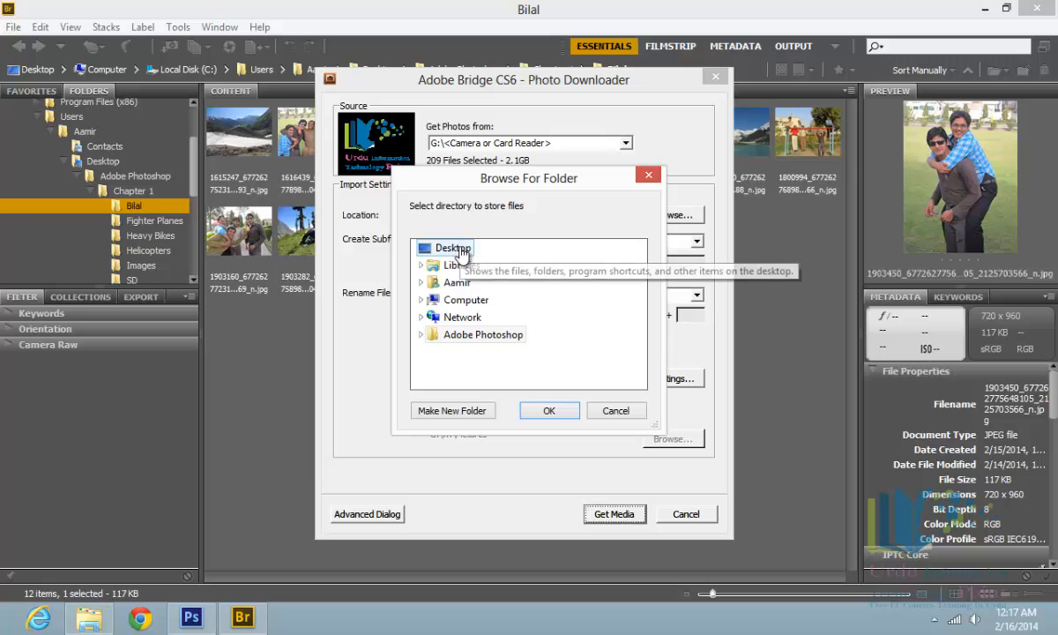
{"action": "left_click", "coordinate": [453, 411]}
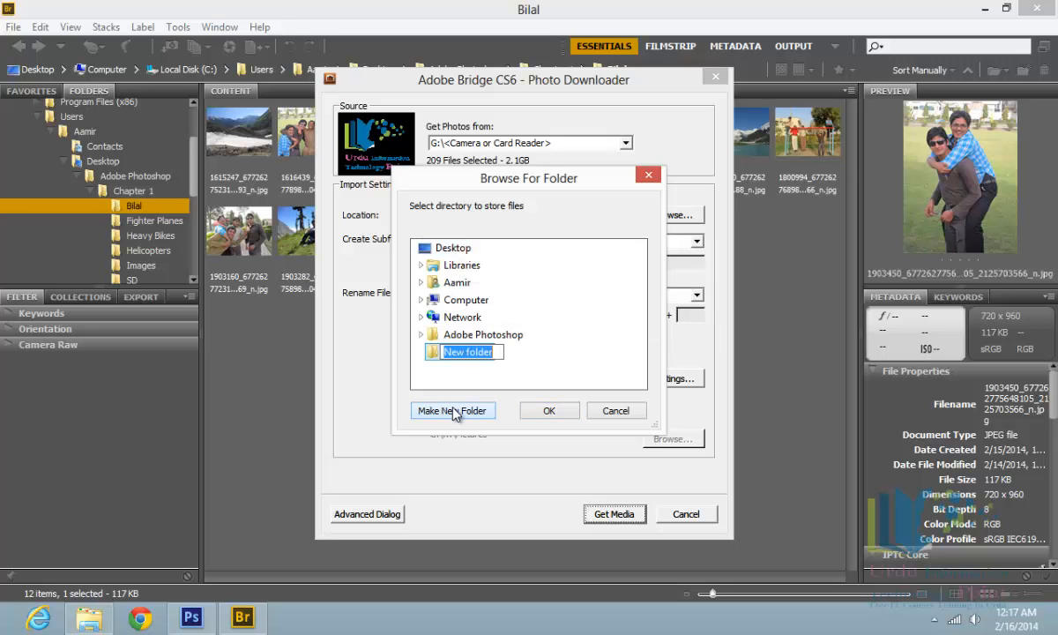
{"action": "type", "text": "Camera"}
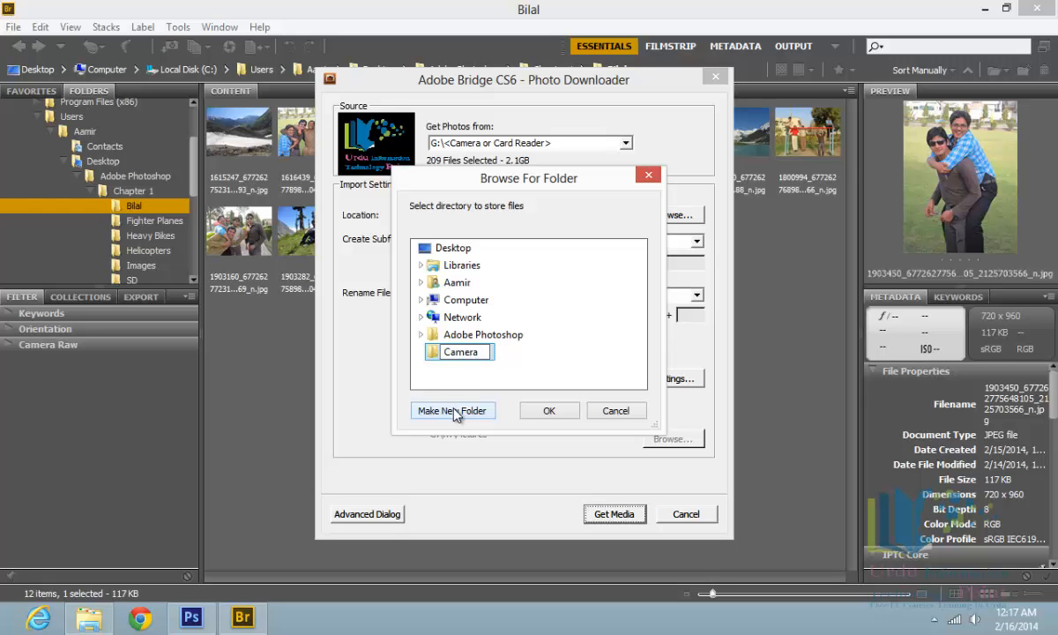
{"action": "left_click", "coordinate": [546, 412]}
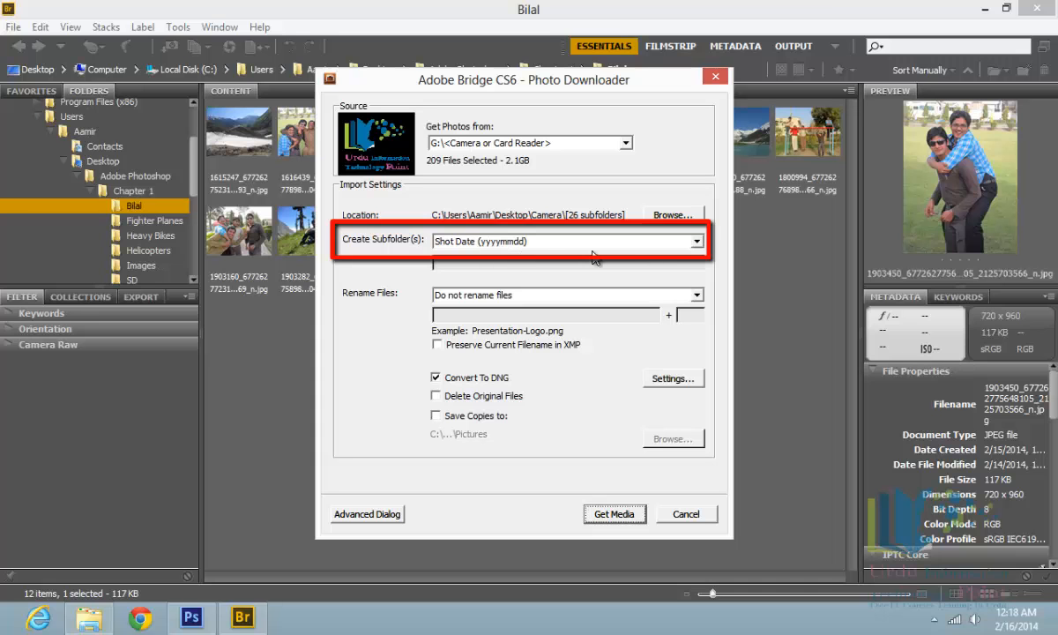
Step: Try a custom subfolder named Picnic, and set subfolder creation back to Shot Date (yyyymmdd)
{"action": "left_click", "coordinate": [697, 242]}
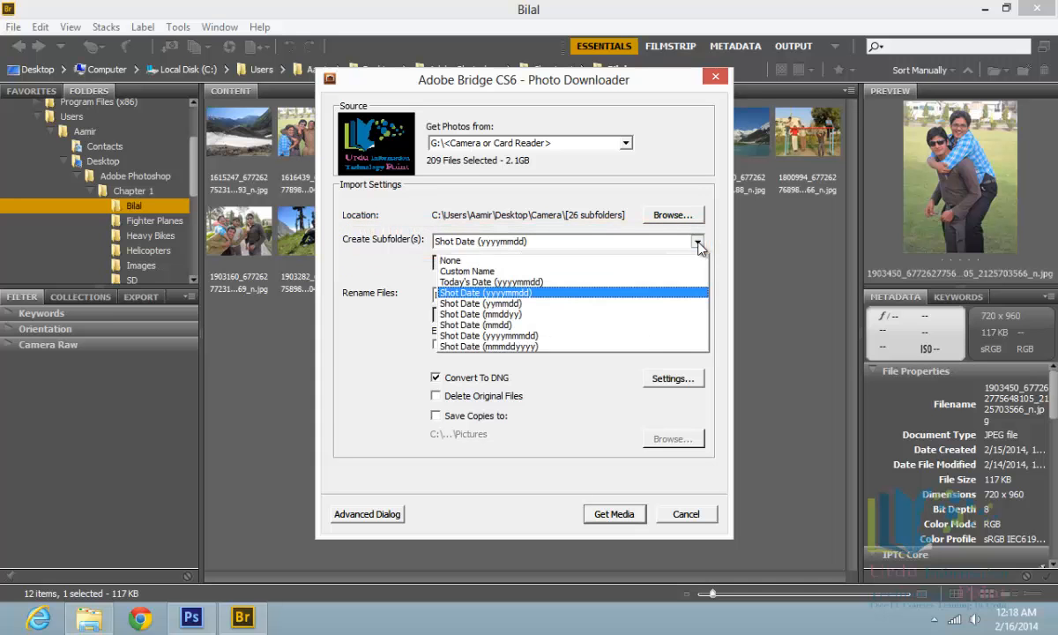
{"action": "left_click", "coordinate": [627, 271]}
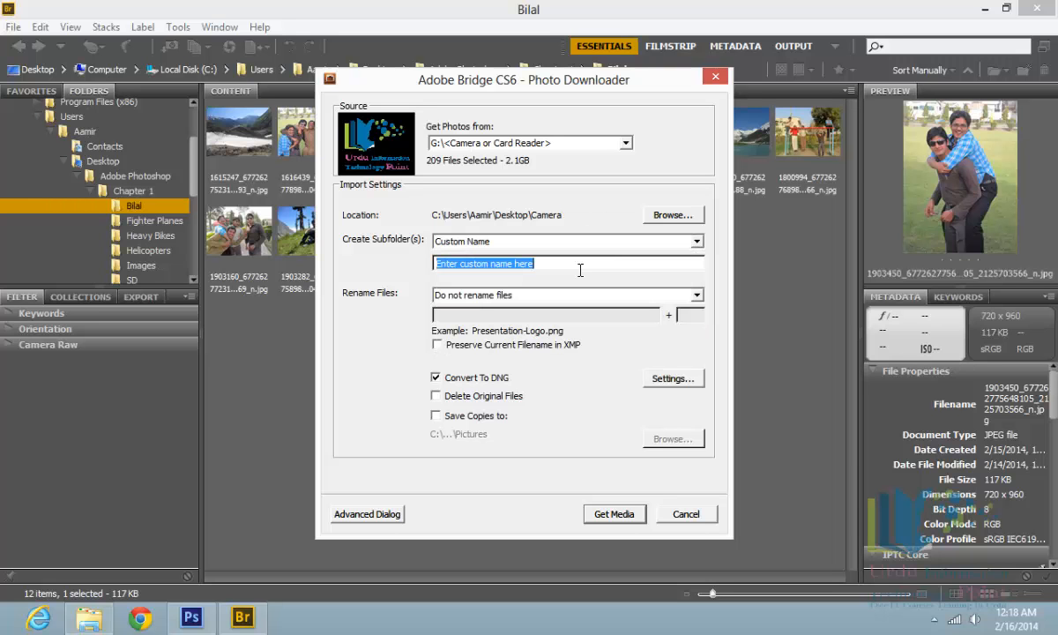
{"action": "type", "text": "Pci"}
{"action": "key", "text": "BackSpace"}
{"action": "key", "text": "BackSpace"}
{"action": "type", "text": "icnic"}
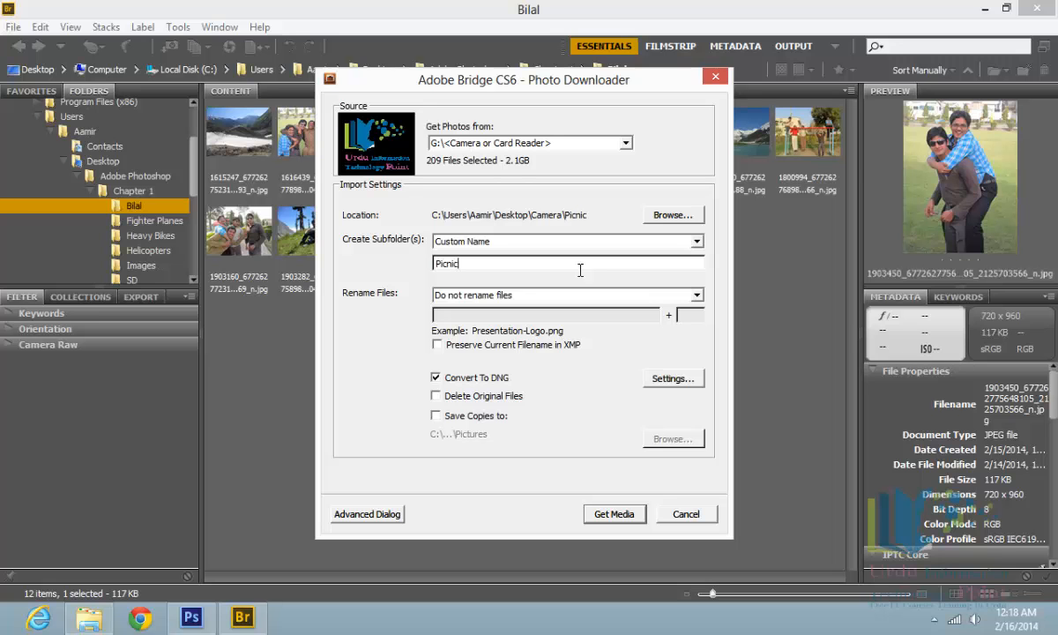
{"action": "key", "text": "Tab"}
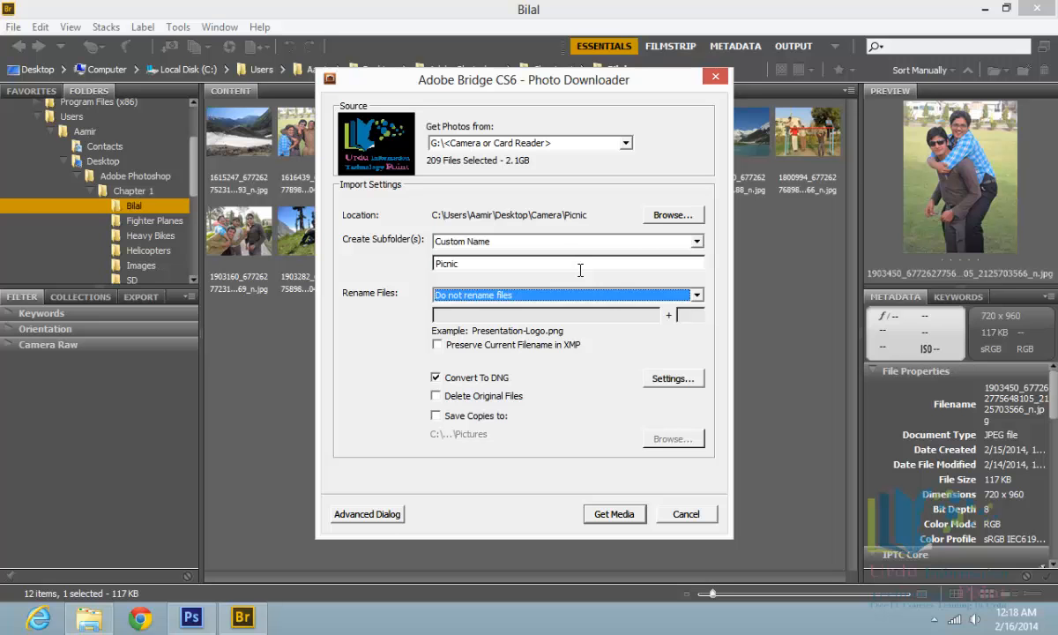
{"action": "left_click", "coordinate": [698, 242]}
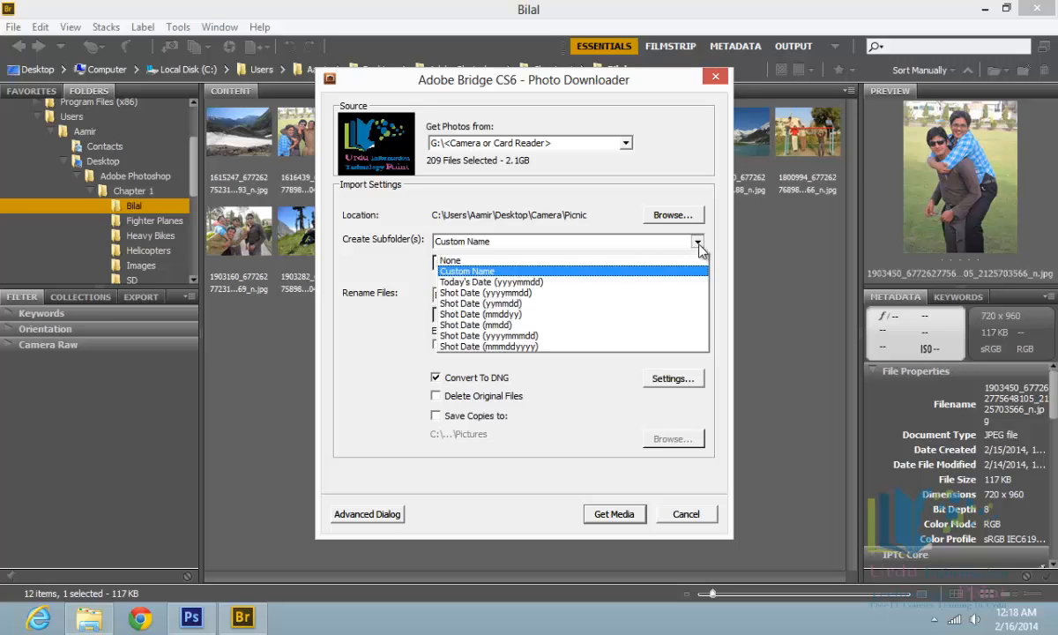
{"action": "left_click", "coordinate": [644, 293]}
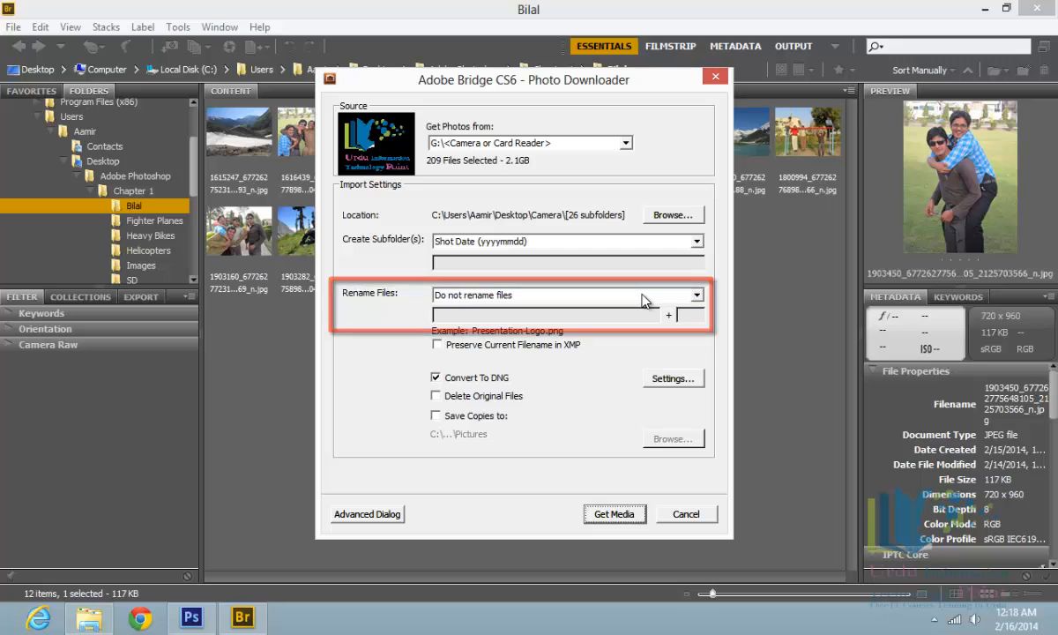
Step: Look through the file renaming options for the imported photos and choose Advanced Rename
{"action": "left_click", "coordinate": [697, 295]}
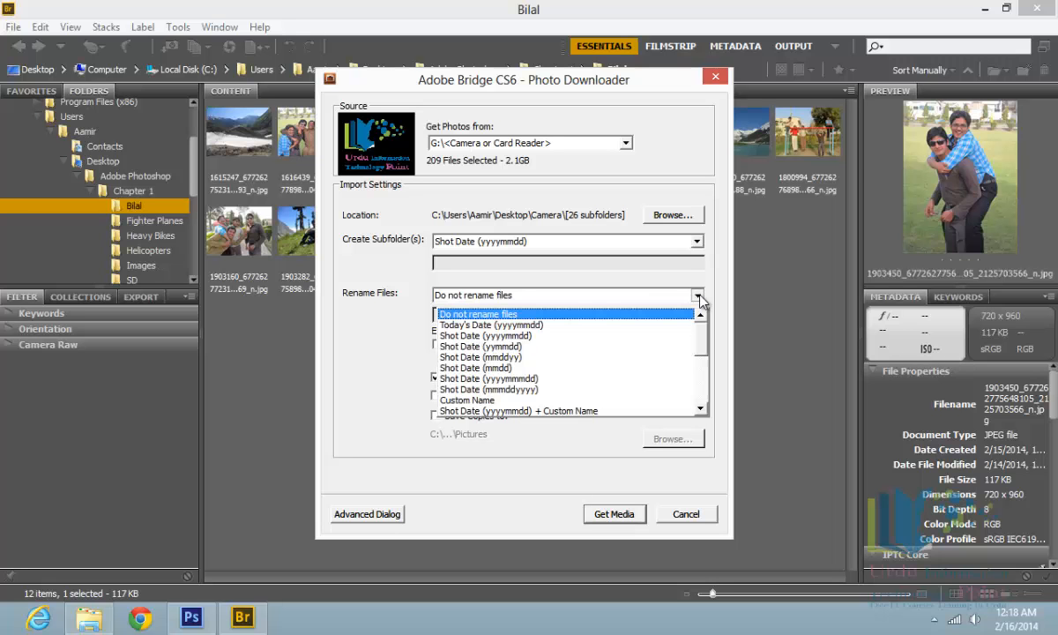
{"action": "left_click_drag", "start_coordinate": [703, 335], "coordinate": [697, 392]}
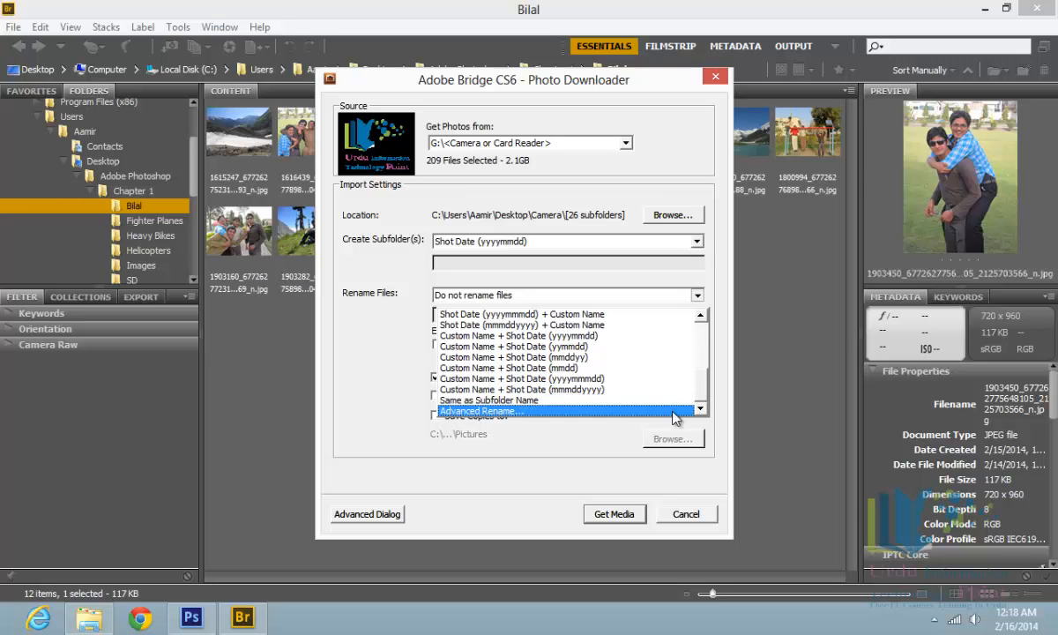
{"action": "scroll", "coordinate": [700, 378], "scroll_direction": "up", "scroll_amount": 1}
{"action": "left_click_drag", "start_coordinate": [699, 377], "coordinate": [689, 345]}
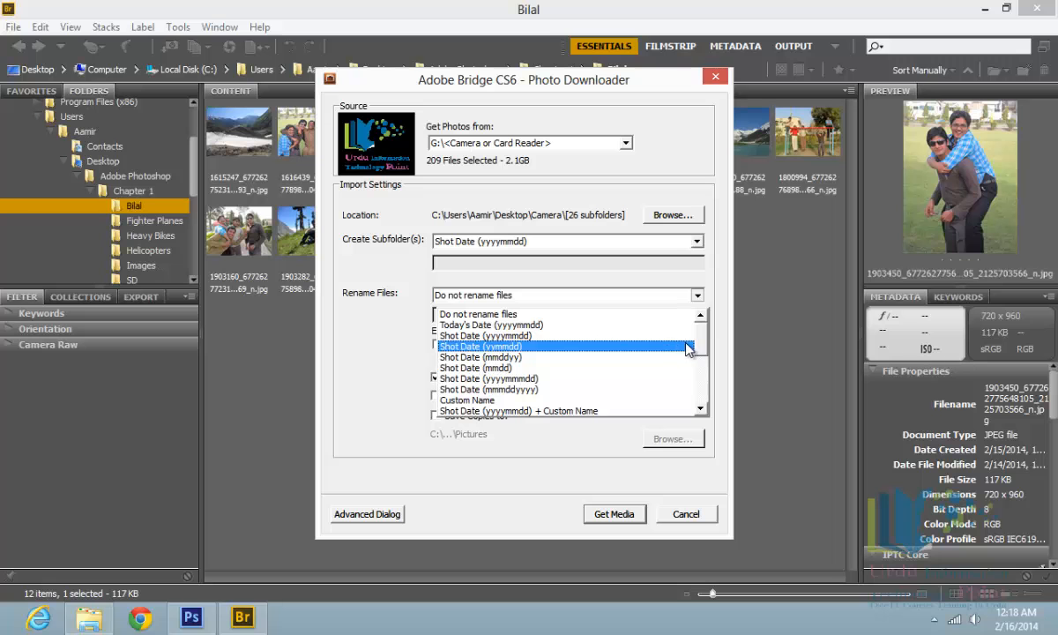
{"action": "scroll", "coordinate": [688, 353], "scroll_direction": "down", "scroll_amount": 4}
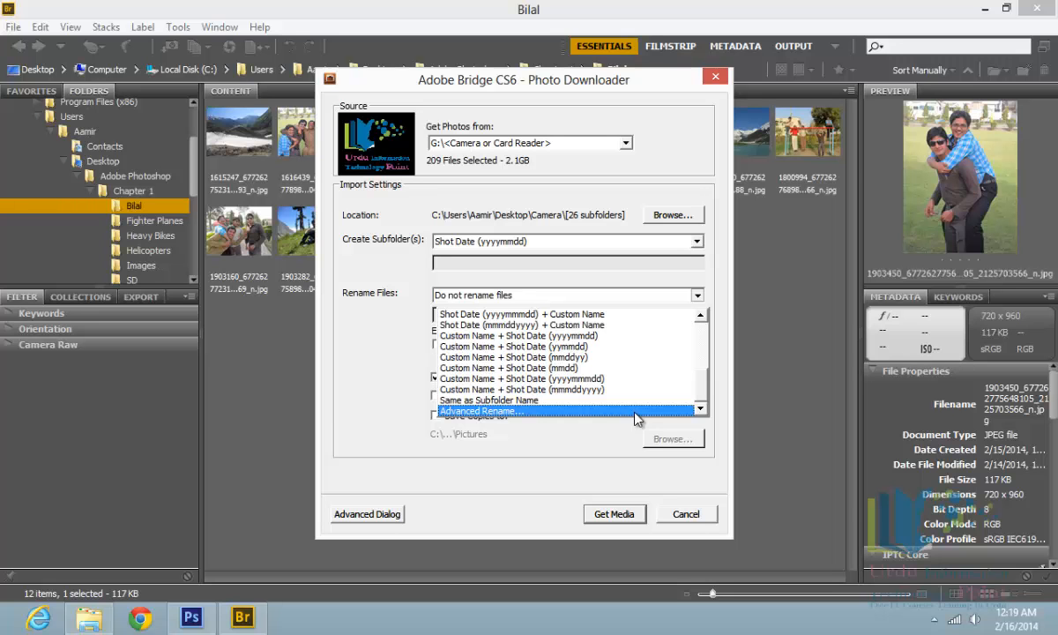
{"action": "left_click", "coordinate": [635, 411]}
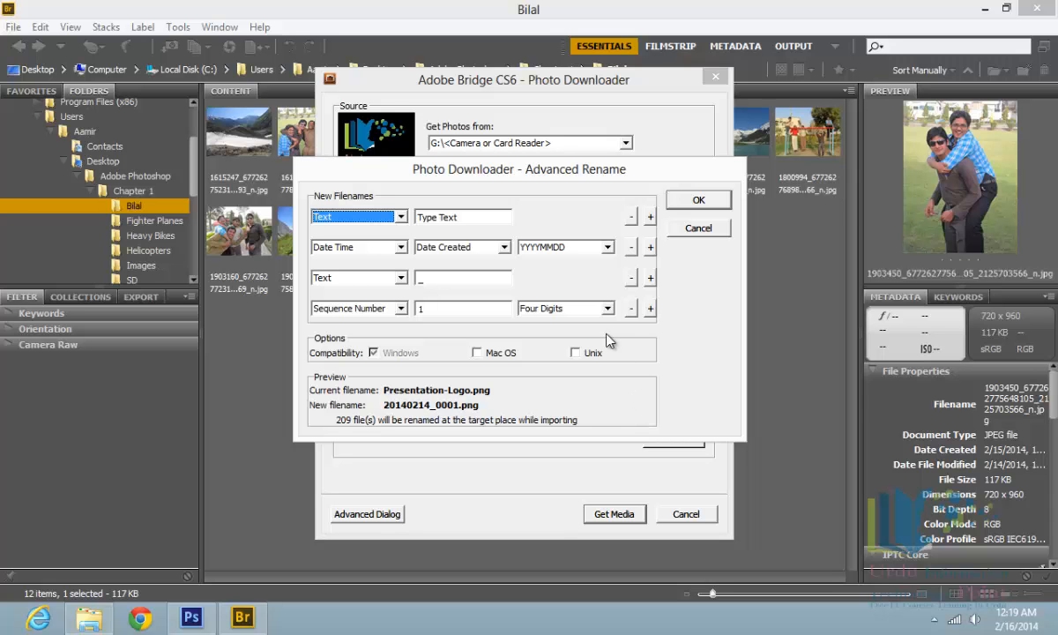
Step: Enter a personal name as the filename text in Advanced Rename and remove the Date Time and underscore components
{"action": "left_click", "coordinate": [448, 217]}
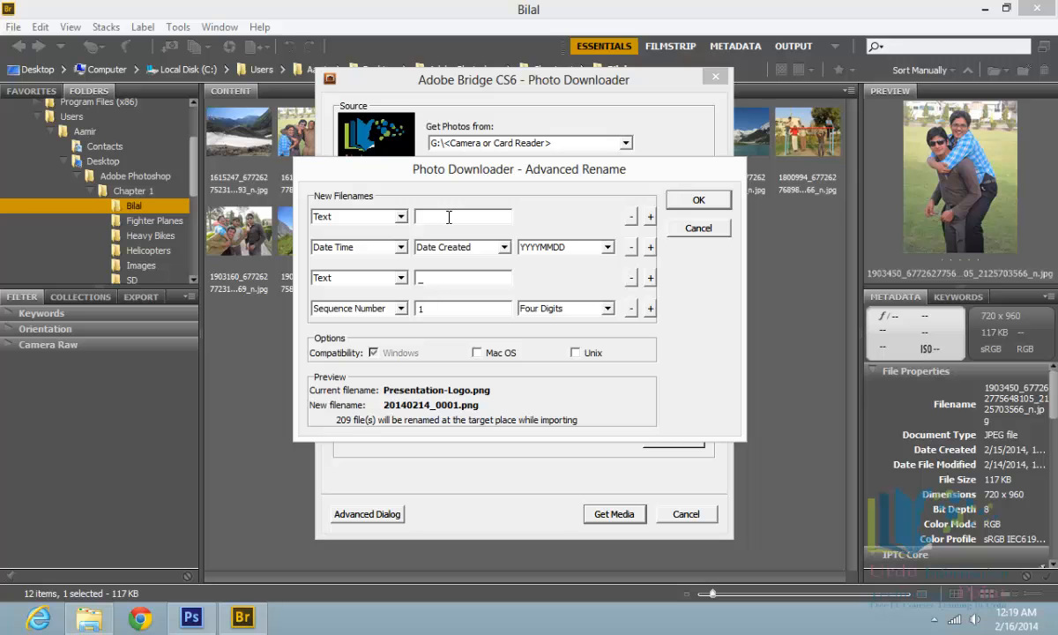
{"action": "type", "text": "Bilal"}
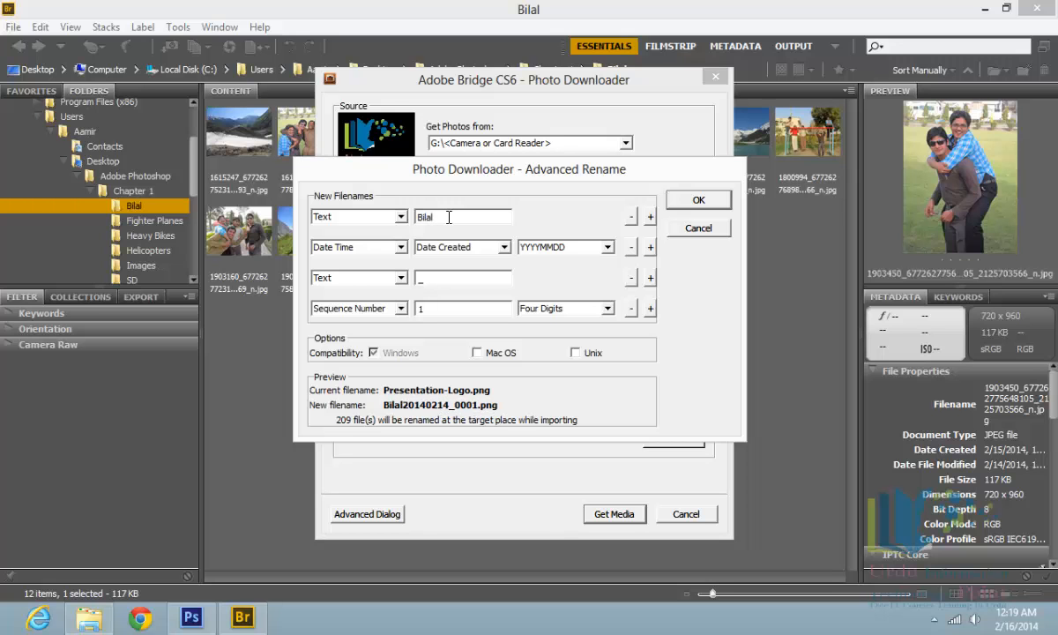
{"action": "left_click", "coordinate": [631, 247]}
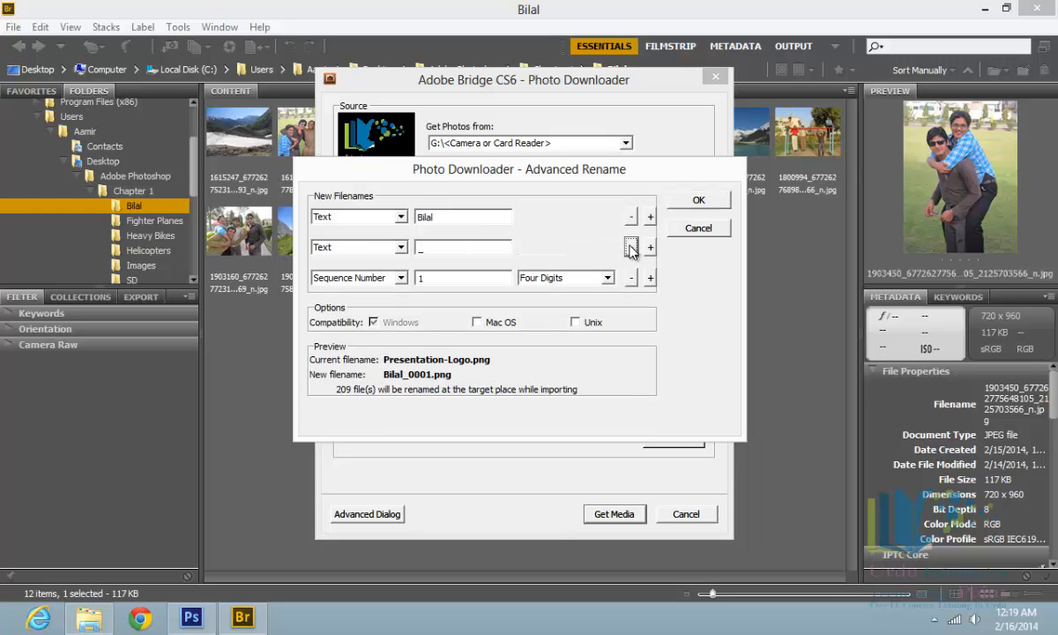
{"action": "left_click", "coordinate": [631, 248]}
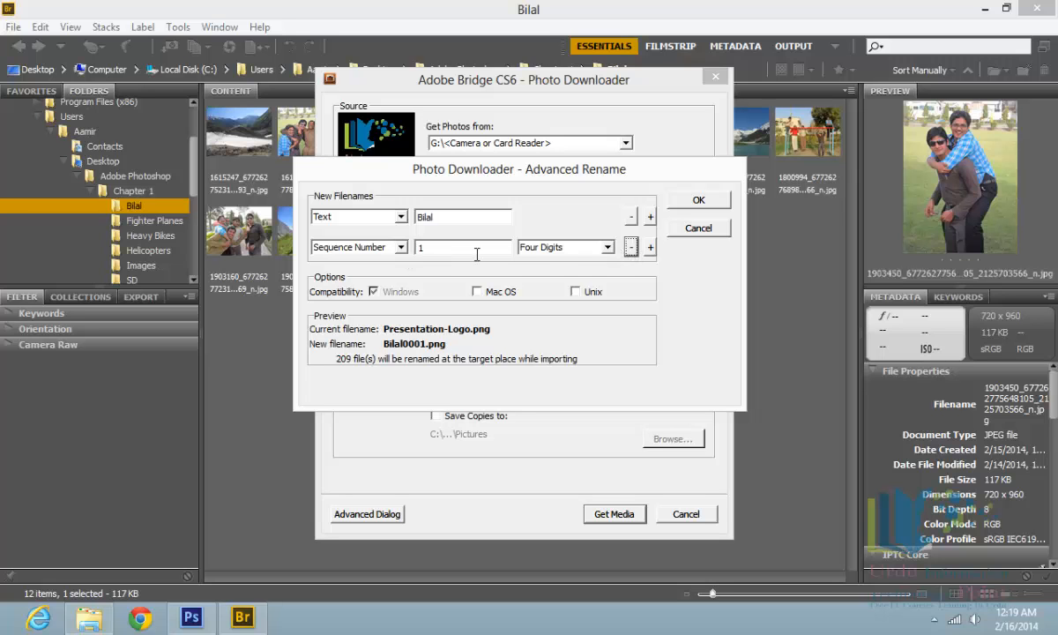
Step: Try a Two Digits sequence number and an underscore after the filename text, and cancel the advanced rename
{"action": "left_click", "coordinate": [606, 247]}
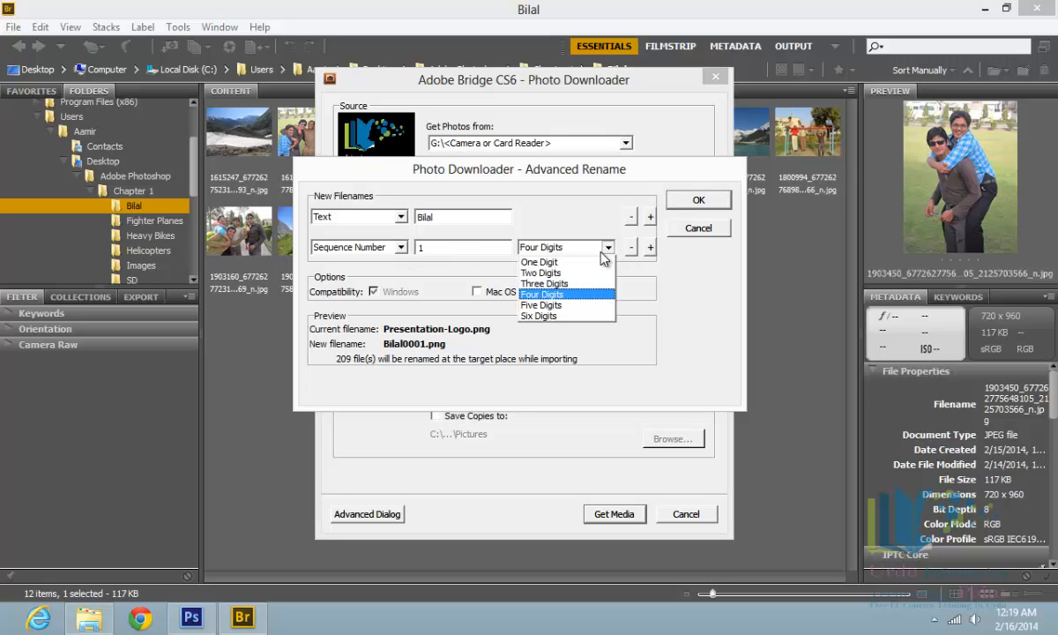
{"action": "left_click", "coordinate": [592, 273]}
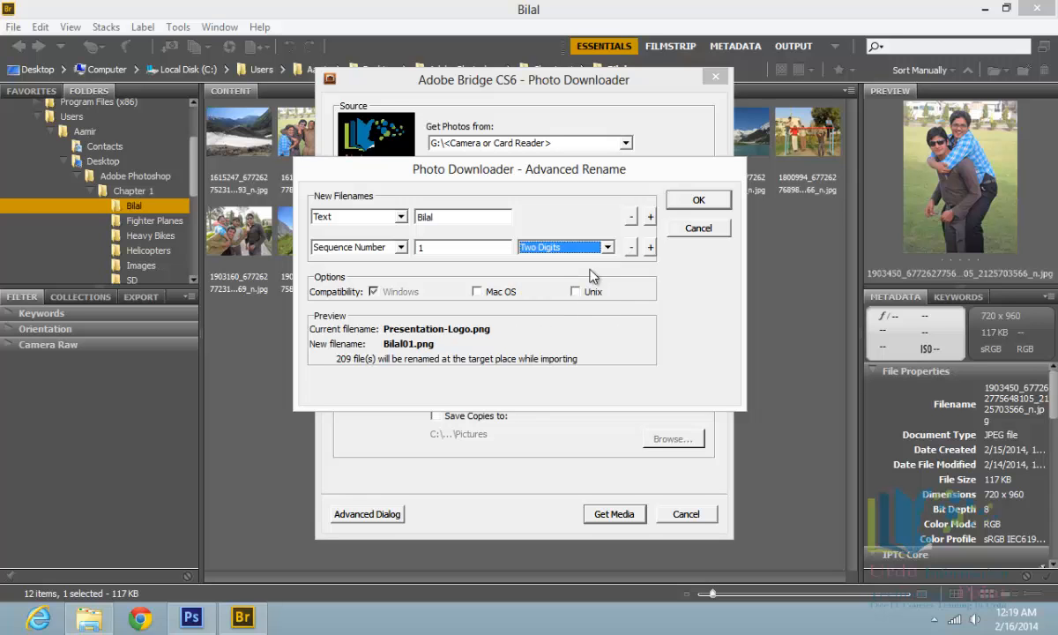
{"action": "left_click", "coordinate": [465, 218]}
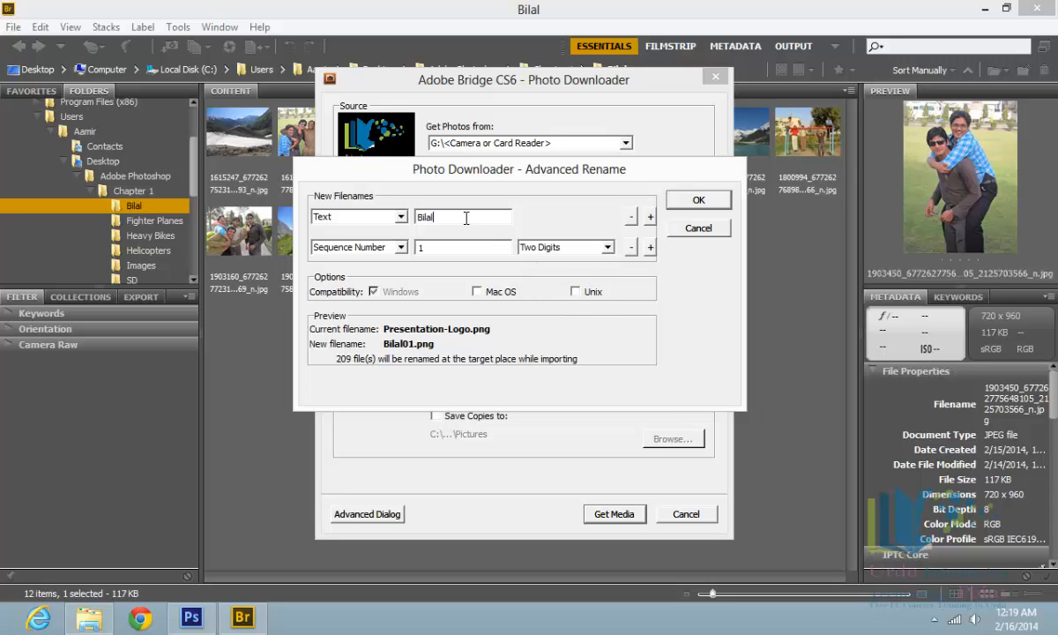
{"action": "type", "text": "_"}
{"action": "left_click", "coordinate": [700, 231]}
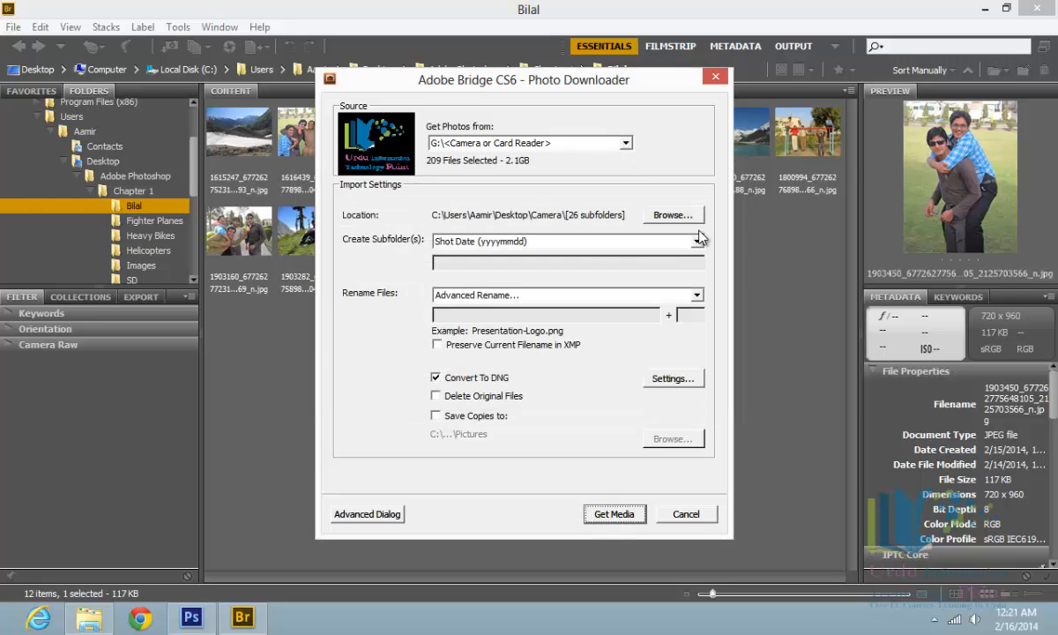
Step: Set the file renaming option to Do not rename files
{"action": "left_click", "coordinate": [702, 296]}
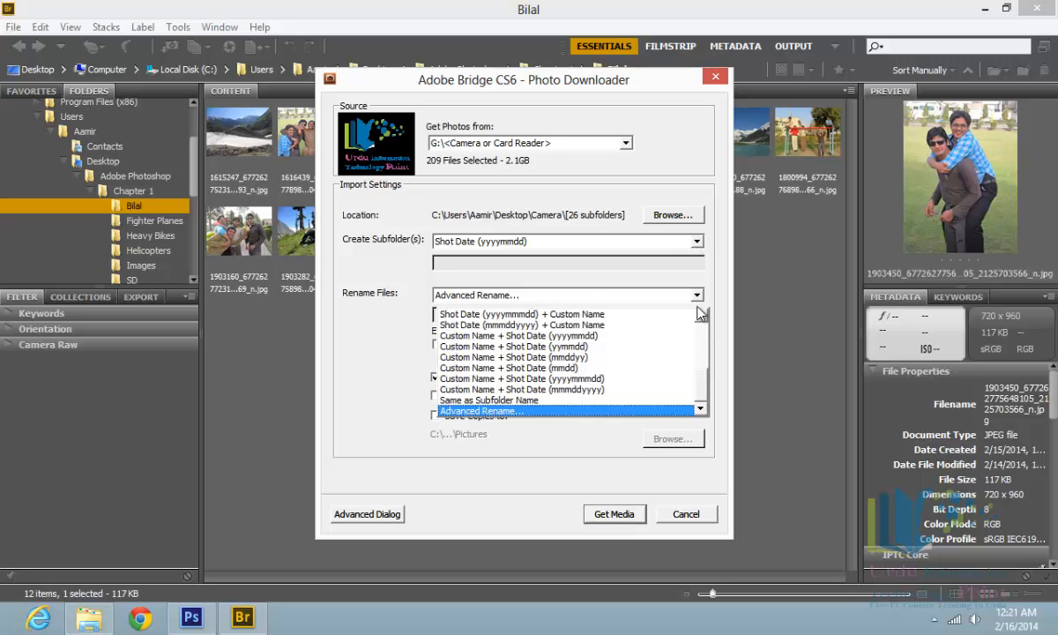
{"action": "scroll", "coordinate": [703, 335], "scroll_direction": "up", "scroll_amount": 2}
{"action": "scroll", "coordinate": [702, 344], "scroll_direction": "up", "scroll_amount": 2}
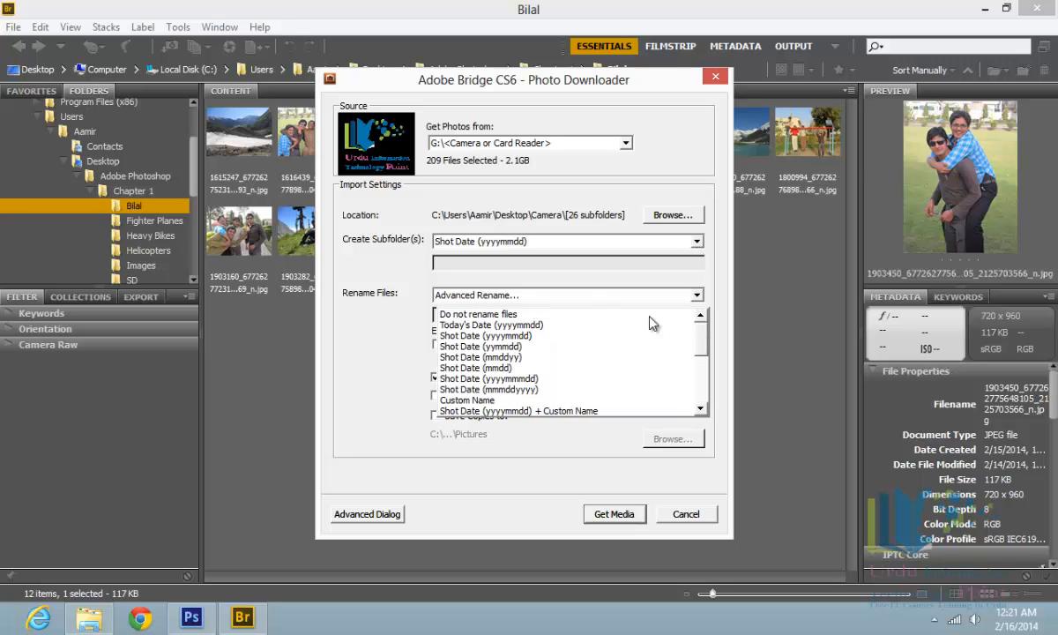
{"action": "left_click", "coordinate": [633, 315]}
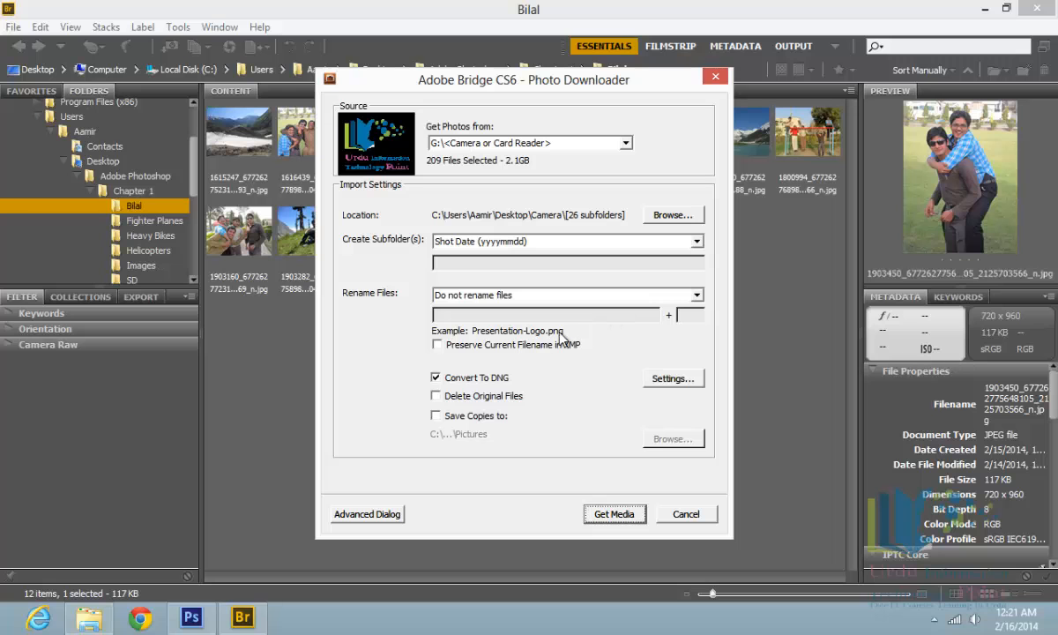
Step: Turn off Convert To DNG, and try the Save Copies To option before switching it off again
{"action": "left_click", "coordinate": [437, 379]}
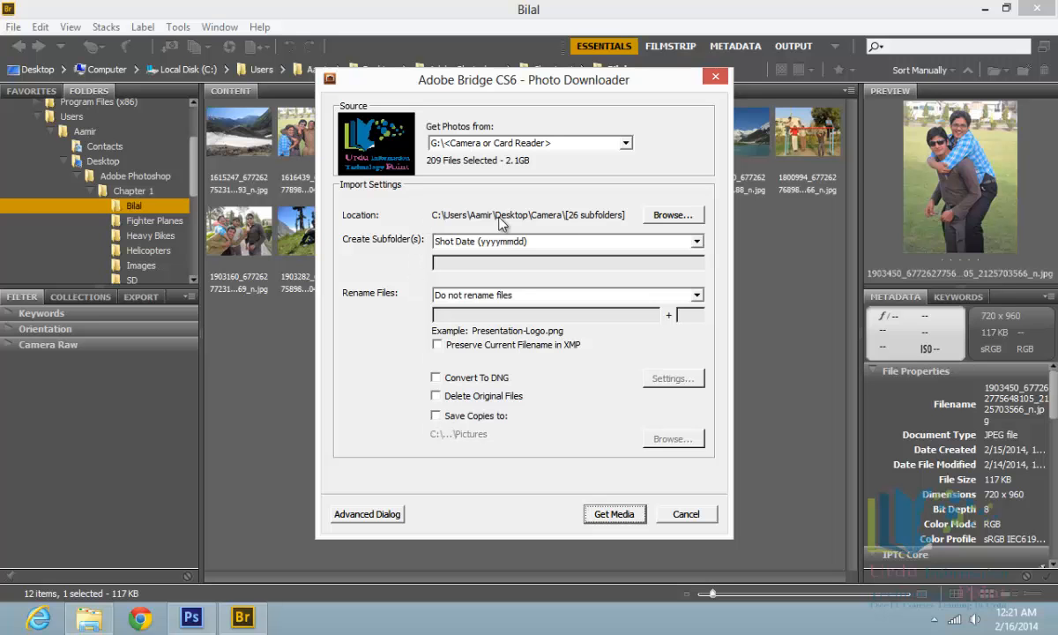
{"action": "left_click", "coordinate": [435, 415]}
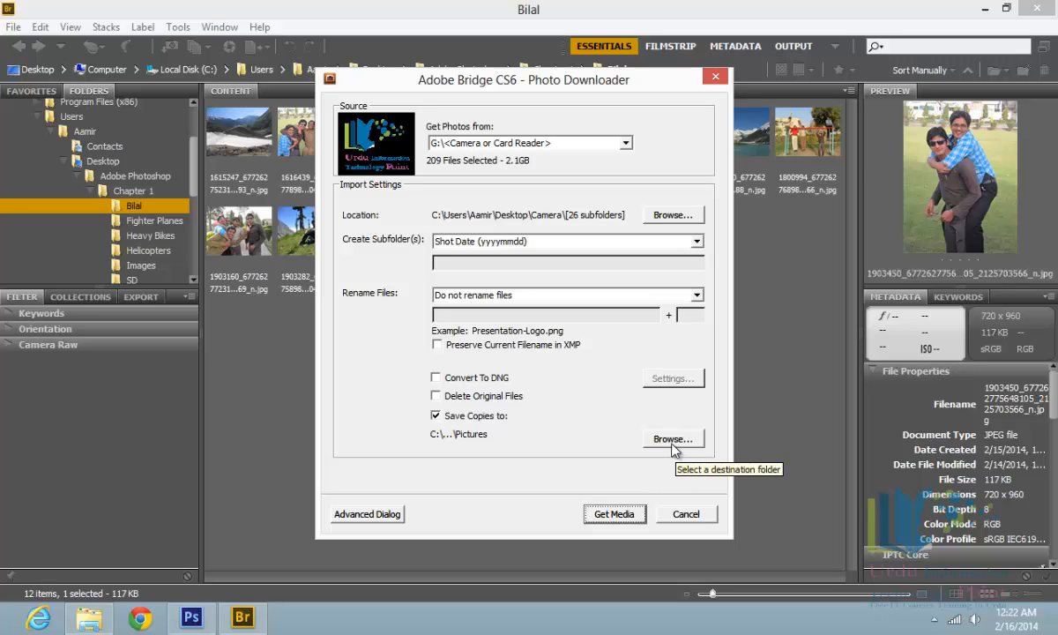
{"action": "left_click", "coordinate": [436, 416]}
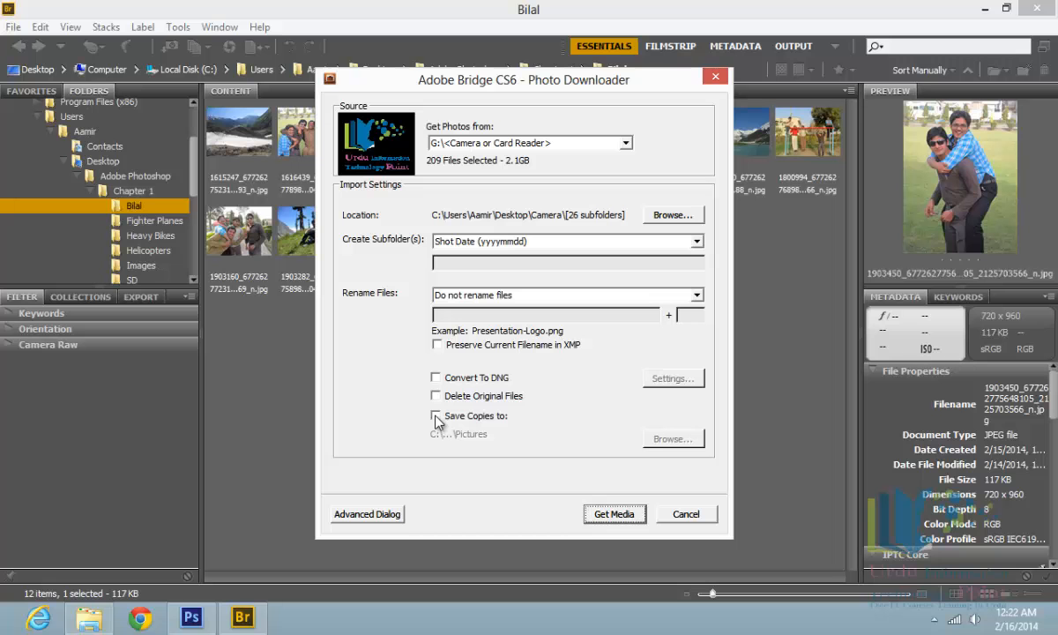
Step: Switch the Photo Downloader to its advanced dialog and deselect all the listed files
{"action": "left_click", "coordinate": [368, 515]}
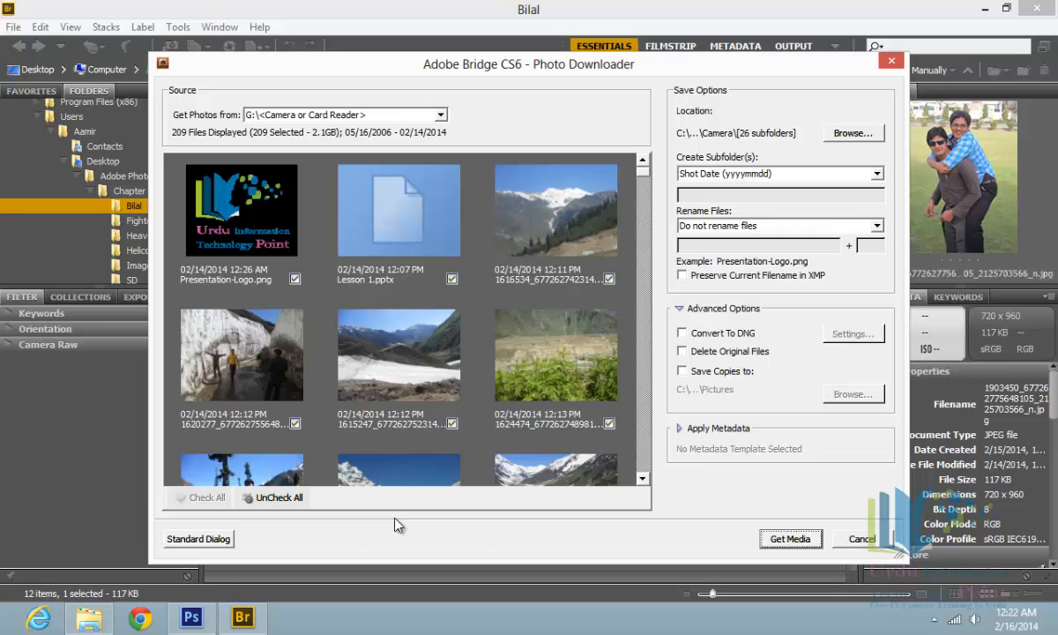
{"action": "left_click", "coordinate": [296, 497]}
Step: Select the six cat photos IMG_0101.JPG through IMG_0106.JPG for import
{"action": "left_click", "coordinate": [642, 478]}
{"action": "left_click", "coordinate": [642, 478]}
{"action": "left_click", "coordinate": [641, 478]}
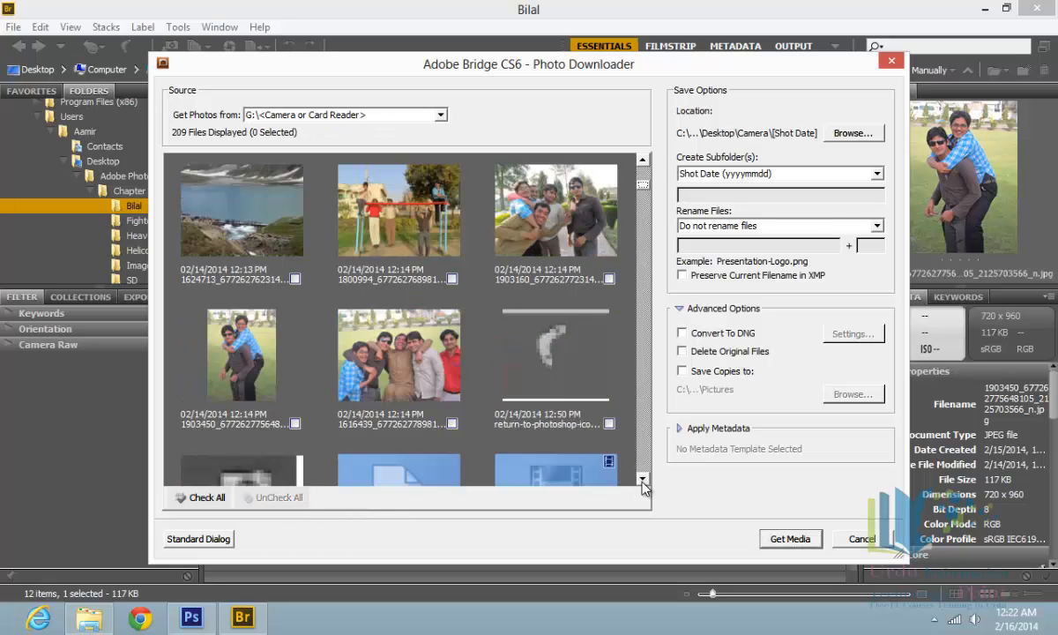
{"action": "left_click", "coordinate": [642, 479]}
{"action": "left_click", "coordinate": [642, 478]}
{"action": "left_click", "coordinate": [642, 479]}
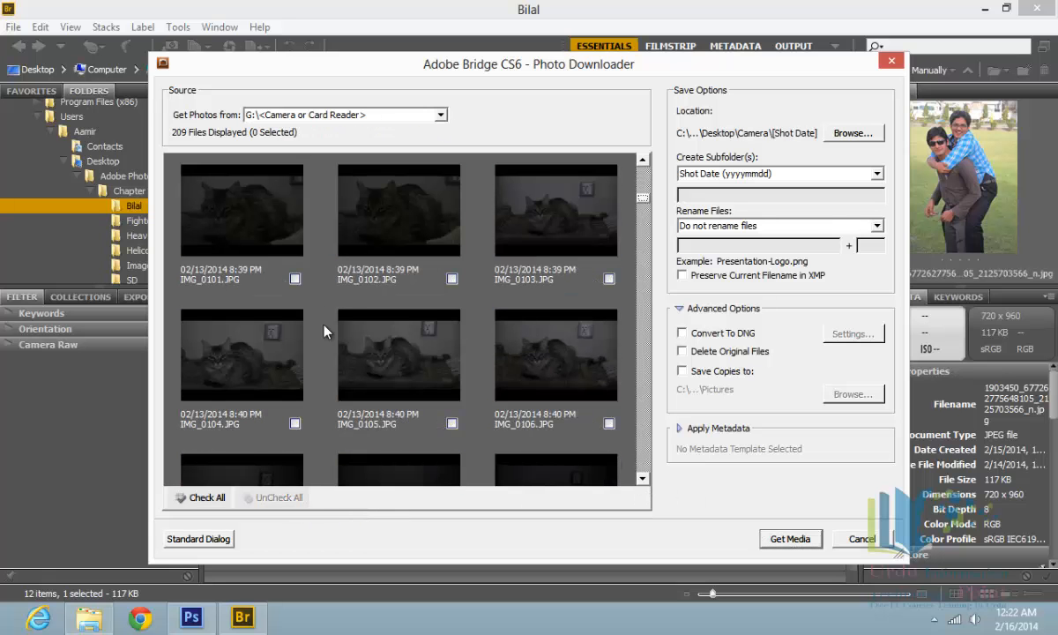
{"action": "left_click", "coordinate": [294, 279]}
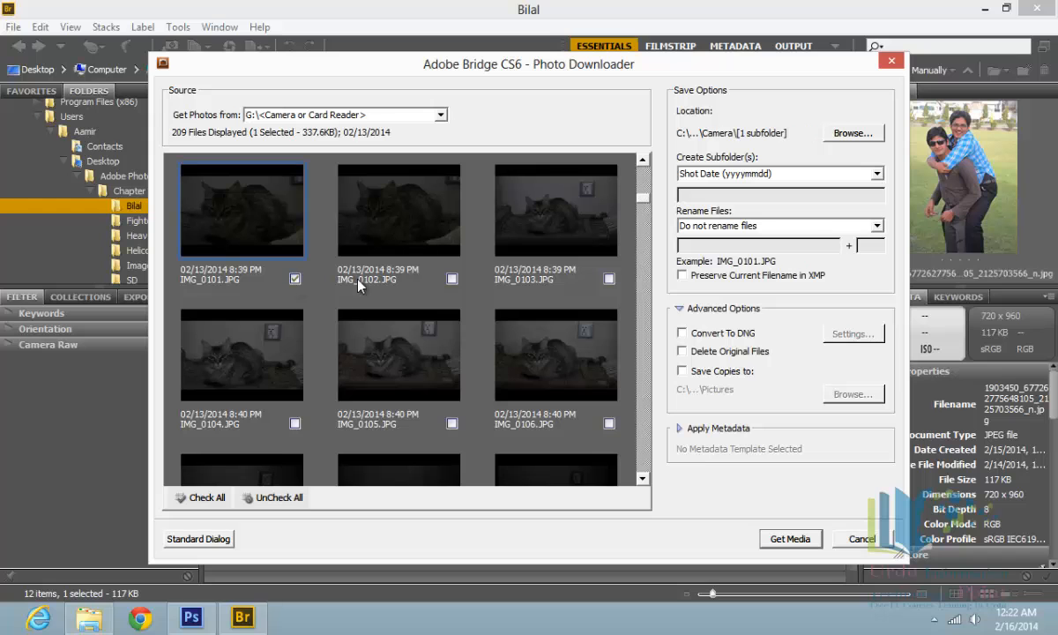
{"action": "left_click", "coordinate": [451, 278]}
{"action": "left_click", "coordinate": [609, 279]}
{"action": "left_click", "coordinate": [608, 423]}
{"action": "left_click", "coordinate": [452, 424]}
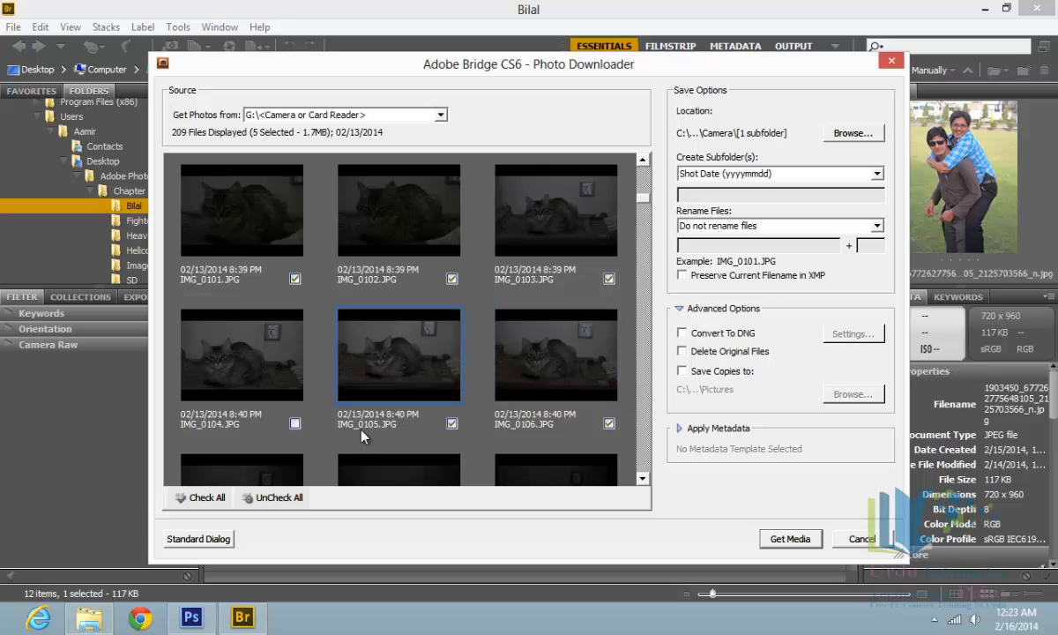
{"action": "left_click", "coordinate": [295, 425]}
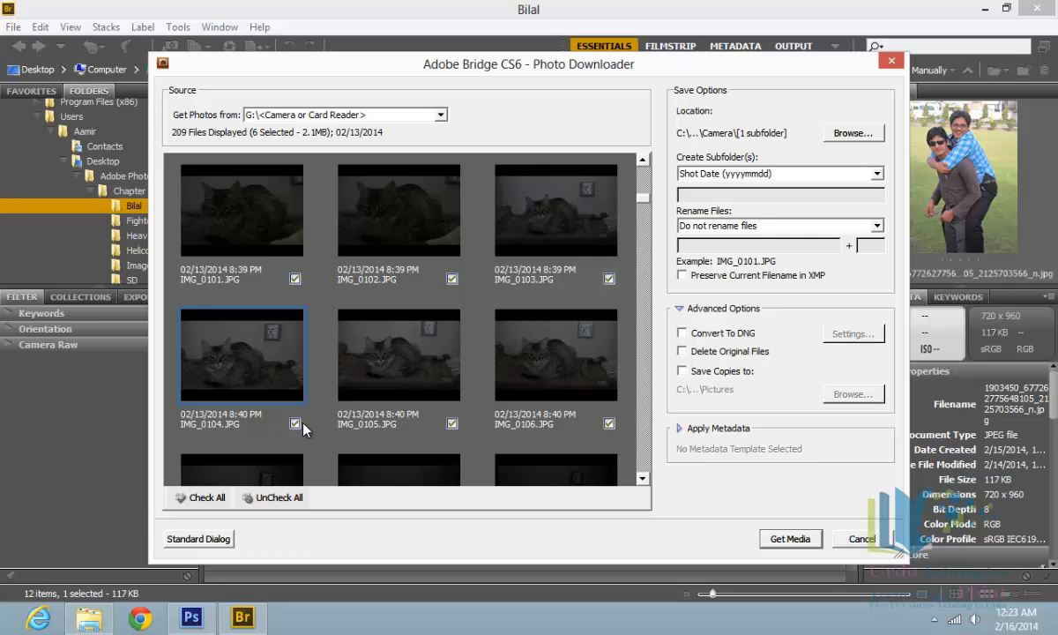
Step: Expand the Apply Metadata options, leave the Basic Metadata fields blank, and import the selected photos
{"action": "left_click", "coordinate": [679, 429]}
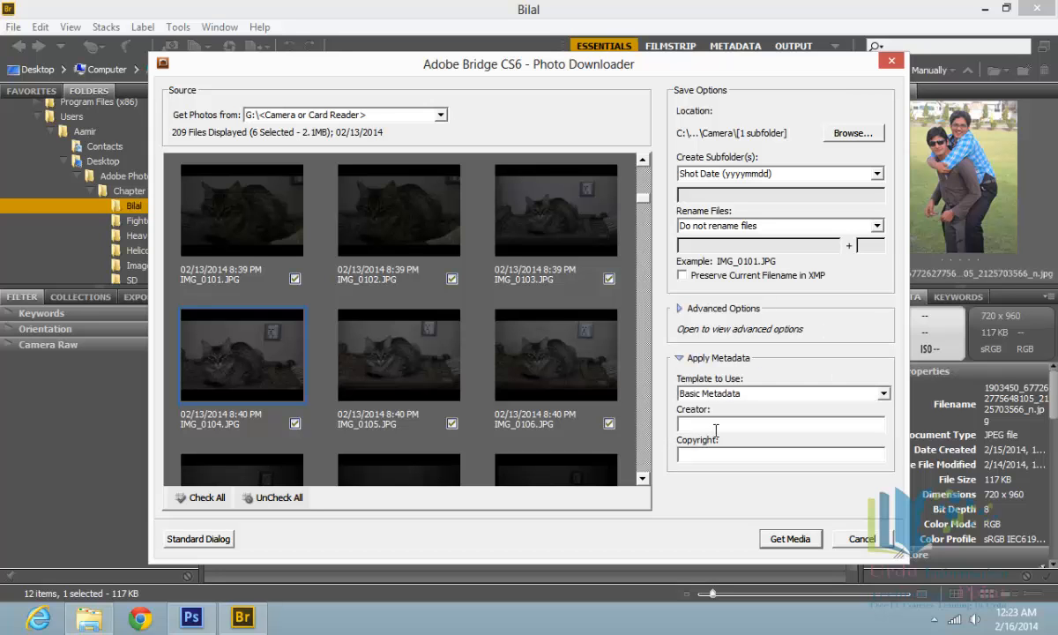
{"action": "left_click", "coordinate": [723, 455]}
{"action": "left_click", "coordinate": [788, 539]}
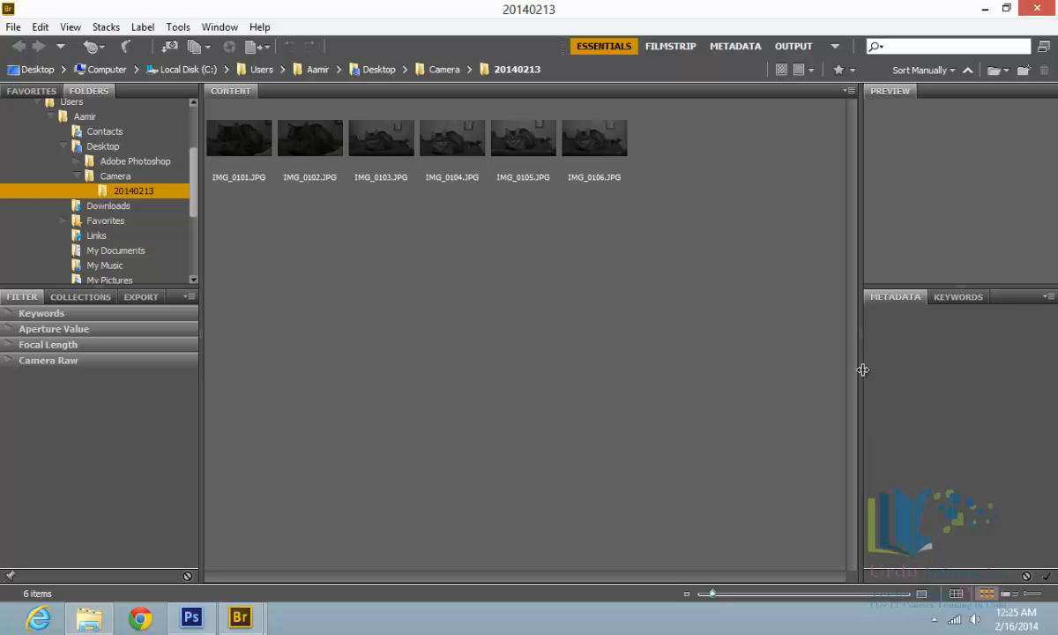
Step: Try a custom panel layout with a wider, taller Folders panel and a larger Preview panel
{"action": "left_click_drag", "start_coordinate": [859, 369], "coordinate": [607, 368]}
{"action": "left_click_drag", "start_coordinate": [778, 287], "coordinate": [758, 413]}
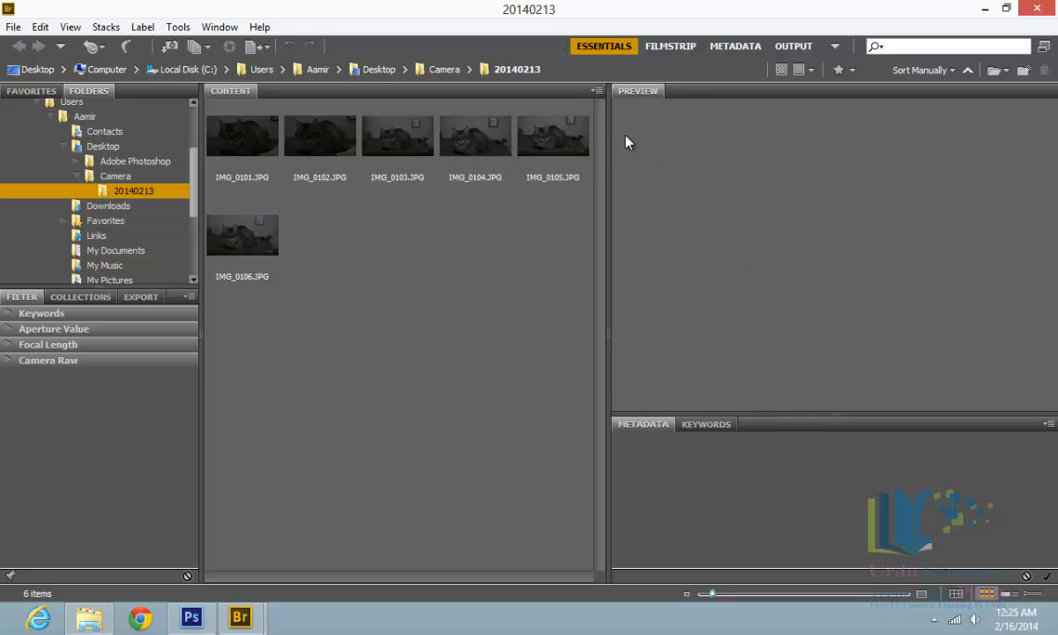
{"action": "left_click_drag", "start_coordinate": [142, 292], "coordinate": [336, 377]}
{"action": "left_click_drag", "start_coordinate": [608, 288], "coordinate": [781, 289]}
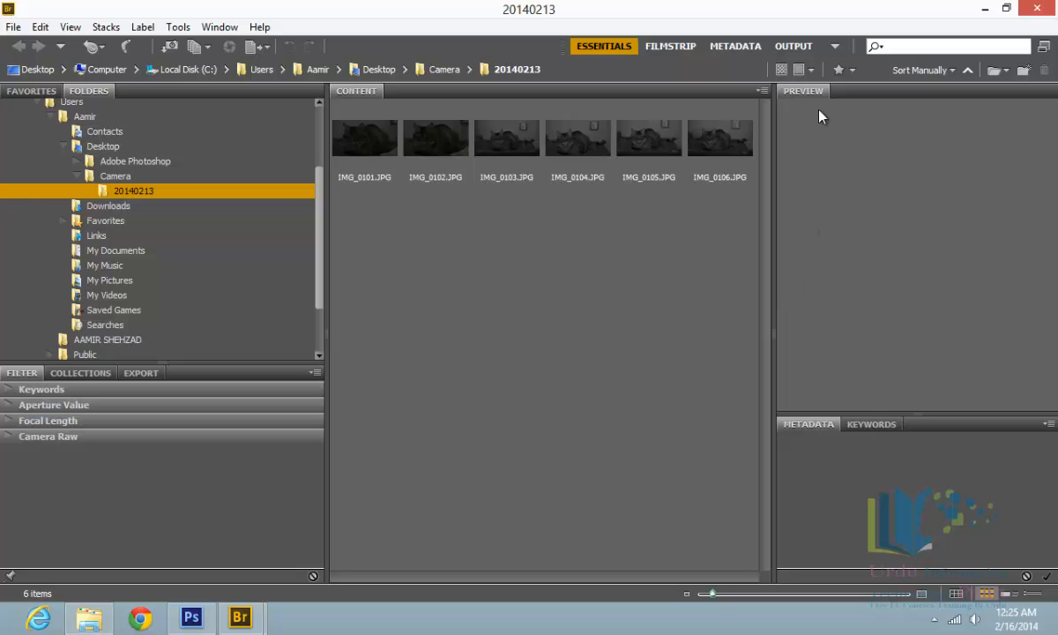
{"action": "left_click", "coordinate": [834, 47]}
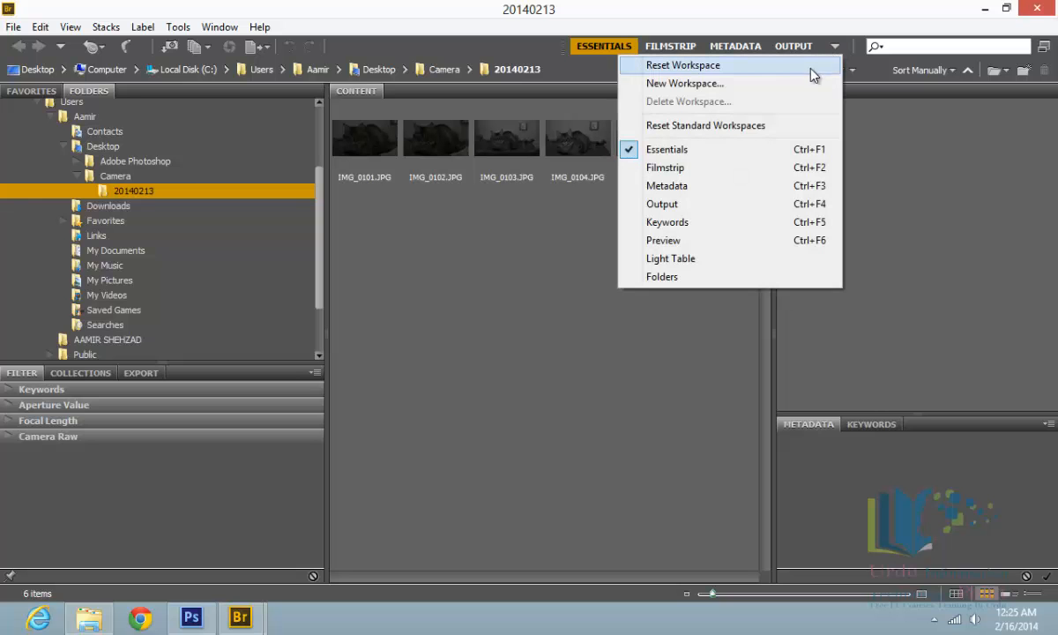
{"action": "left_click", "coordinate": [784, 85]}
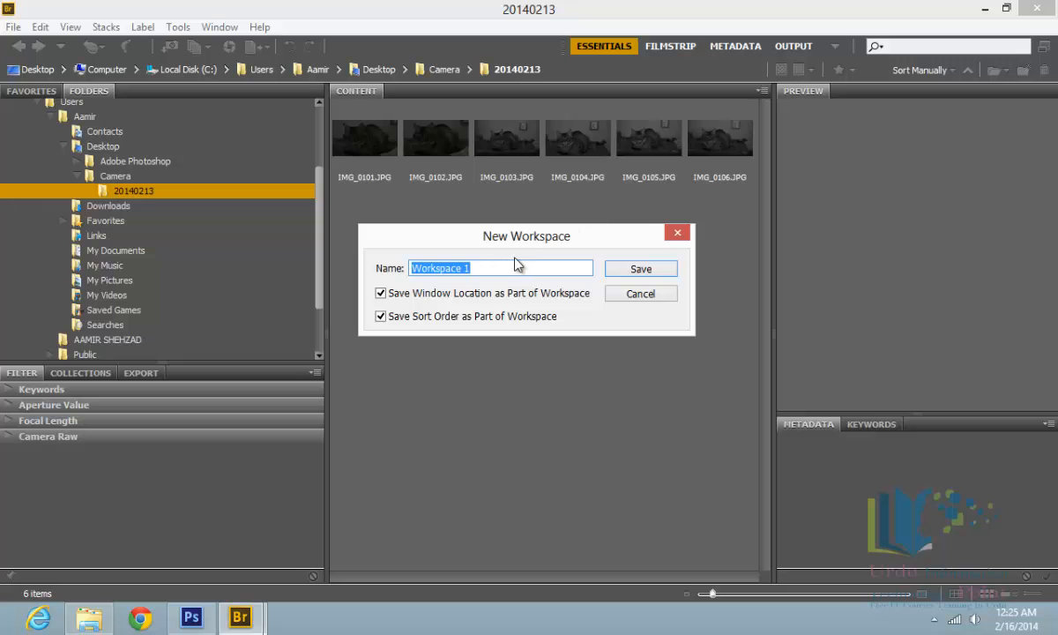
{"action": "left_click", "coordinate": [629, 296]}
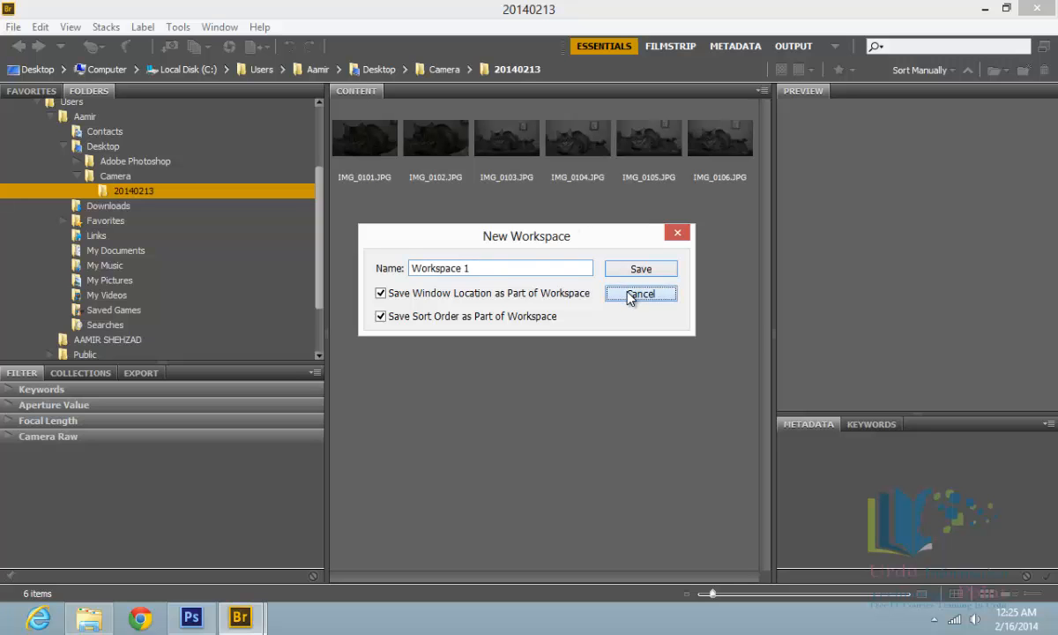
{"action": "left_click", "coordinate": [833, 47]}
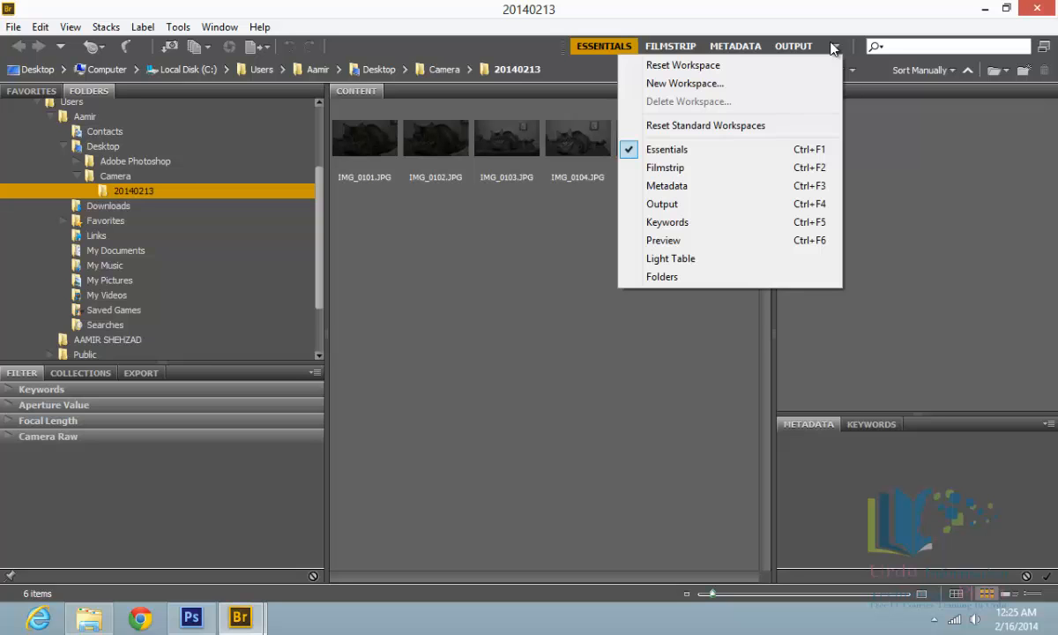
{"action": "left_click", "coordinate": [833, 47]}
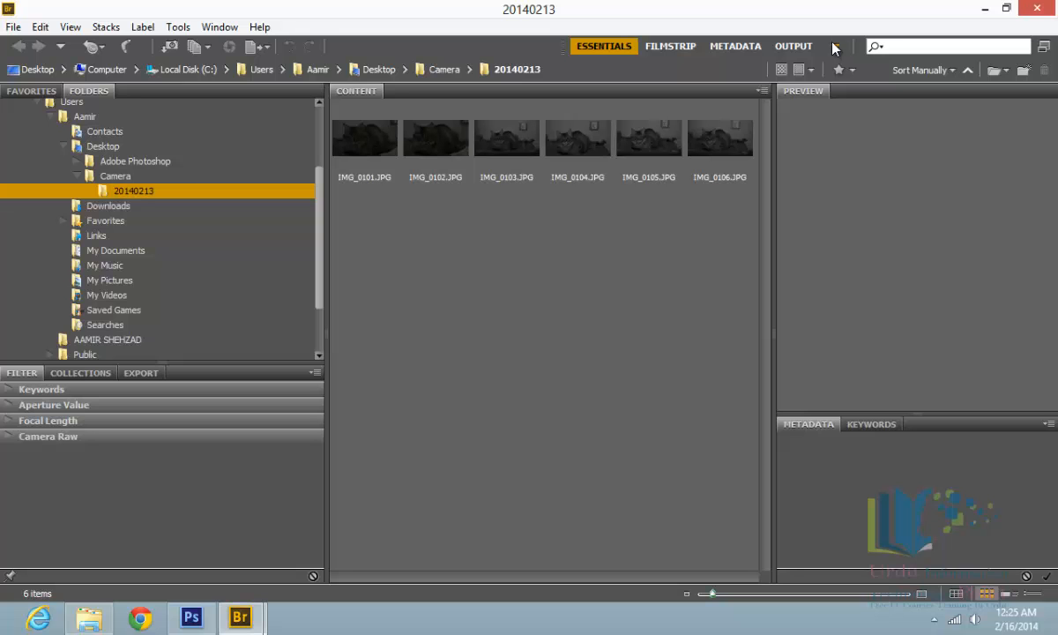
Step: Reset the standard workspaces and maximize the window showing the imported photos
{"action": "left_click", "coordinate": [833, 47]}
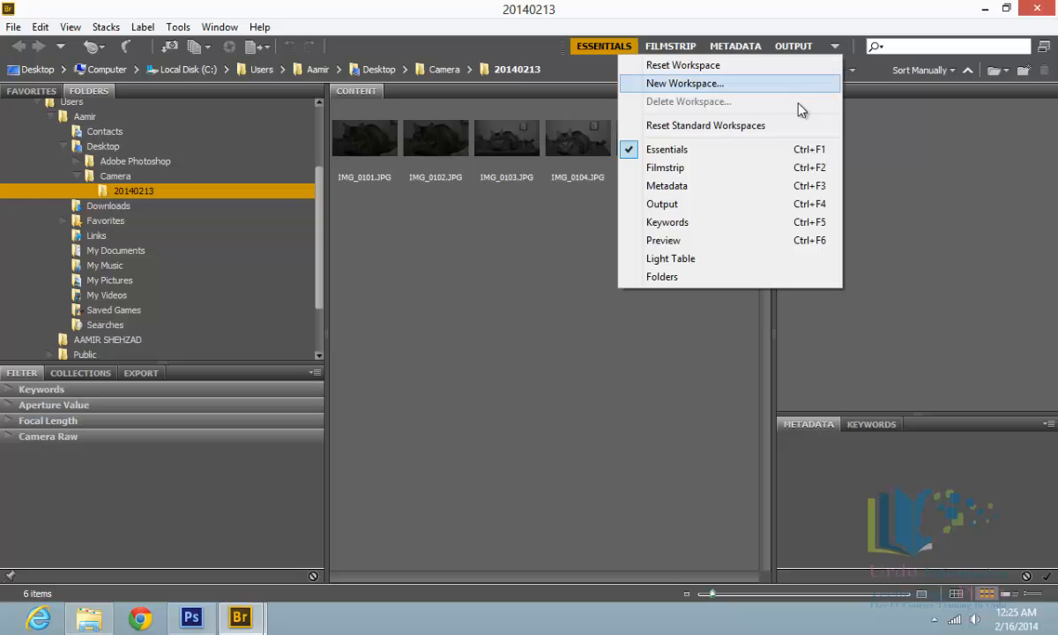
{"action": "left_click", "coordinate": [798, 128]}
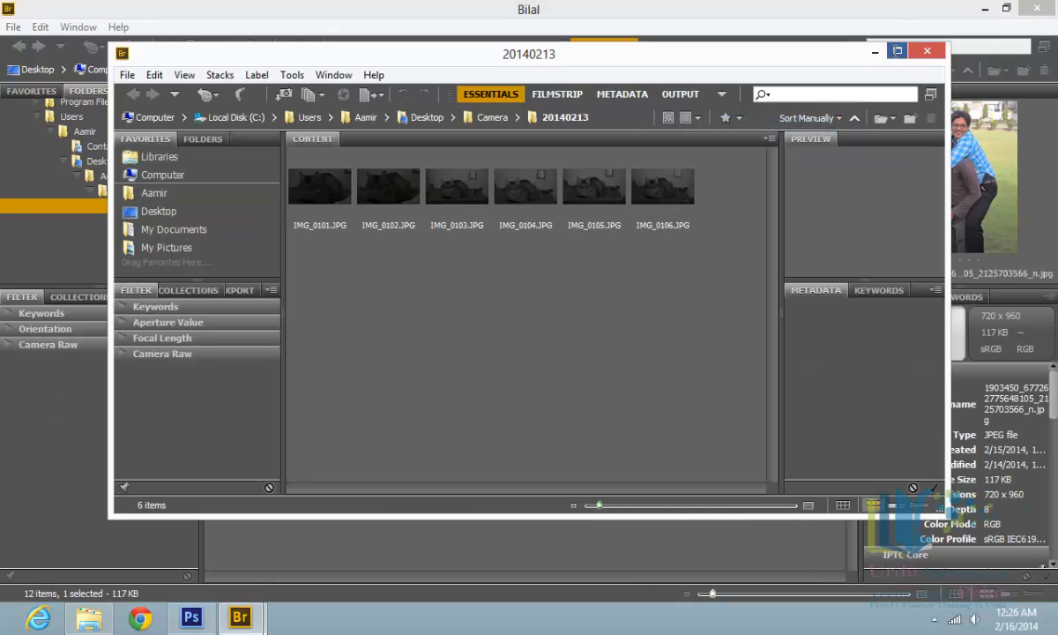
{"action": "left_click", "coordinate": [897, 50]}
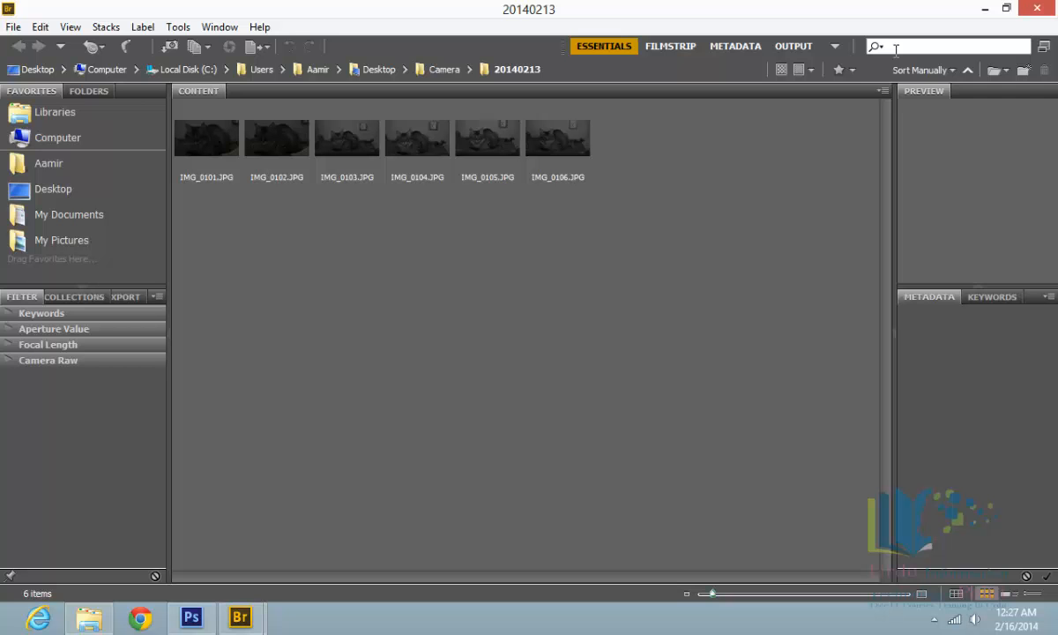
Step: Look at the Keywords and Metadata panels in turn, ending with the Keywords panel
{"action": "left_click", "coordinate": [985, 300]}
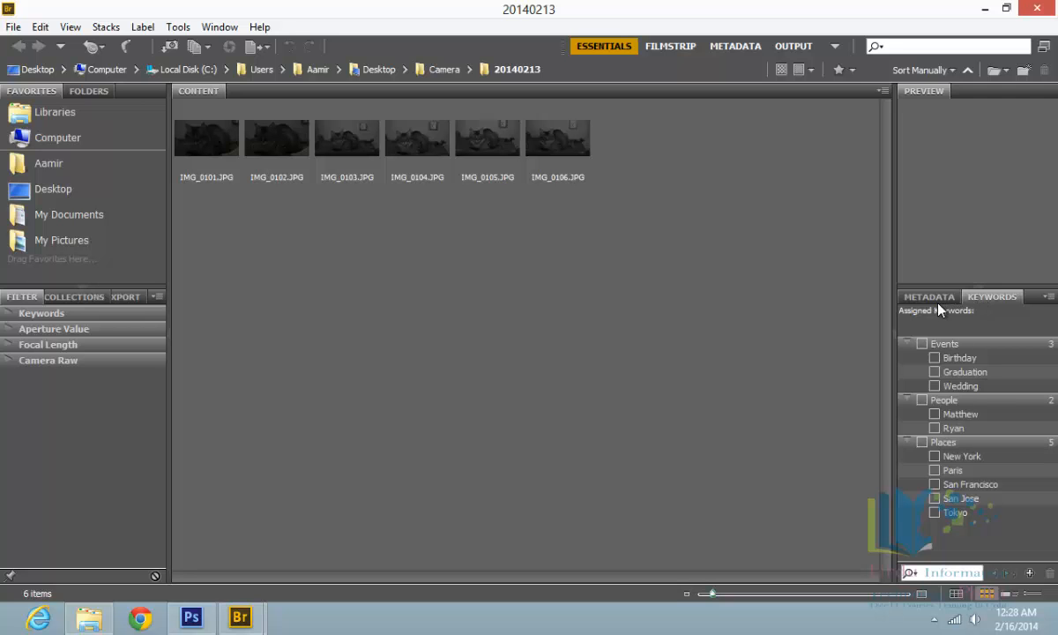
{"action": "left_click", "coordinate": [941, 299]}
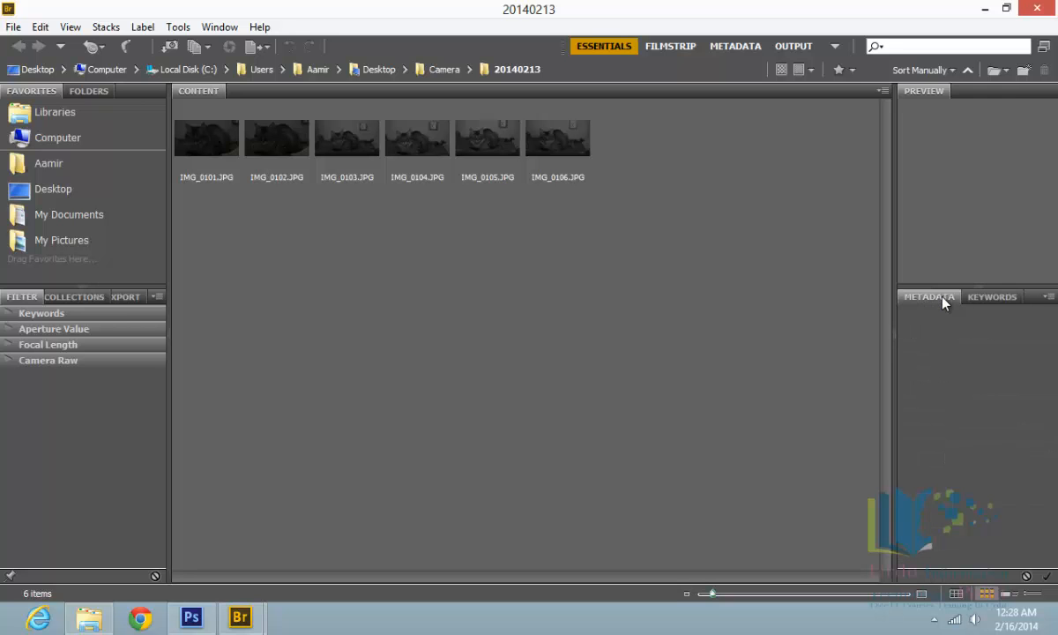
{"action": "left_click", "coordinate": [993, 299]}
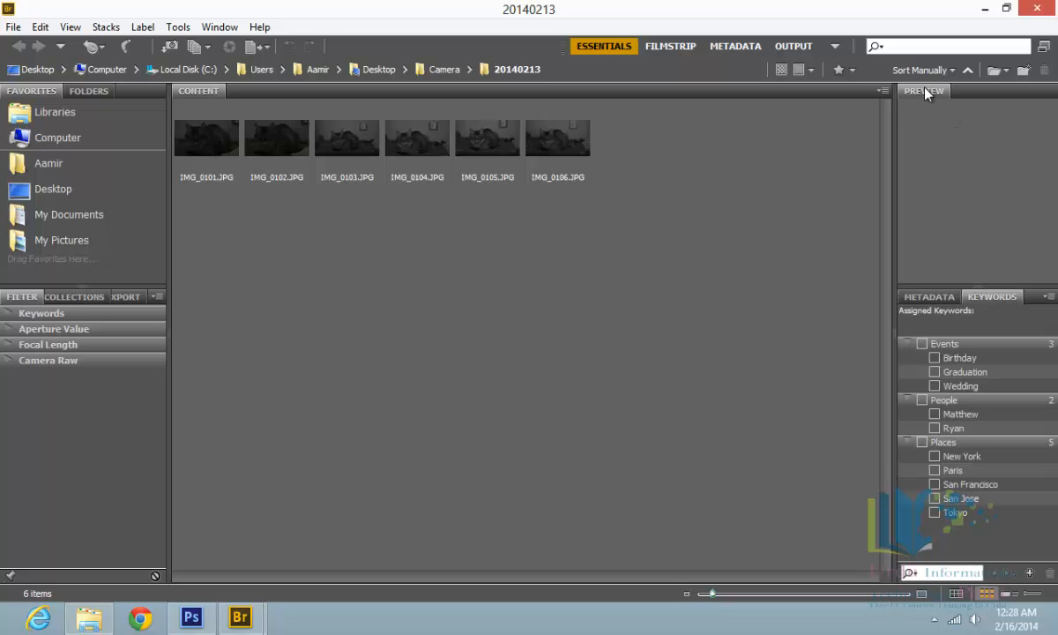
Step: Try docking the Keywords panel beside Preview and as a separate group below it, and return it beside Metadata
{"action": "left_click_drag", "start_coordinate": [989, 302], "coordinate": [977, 137]}
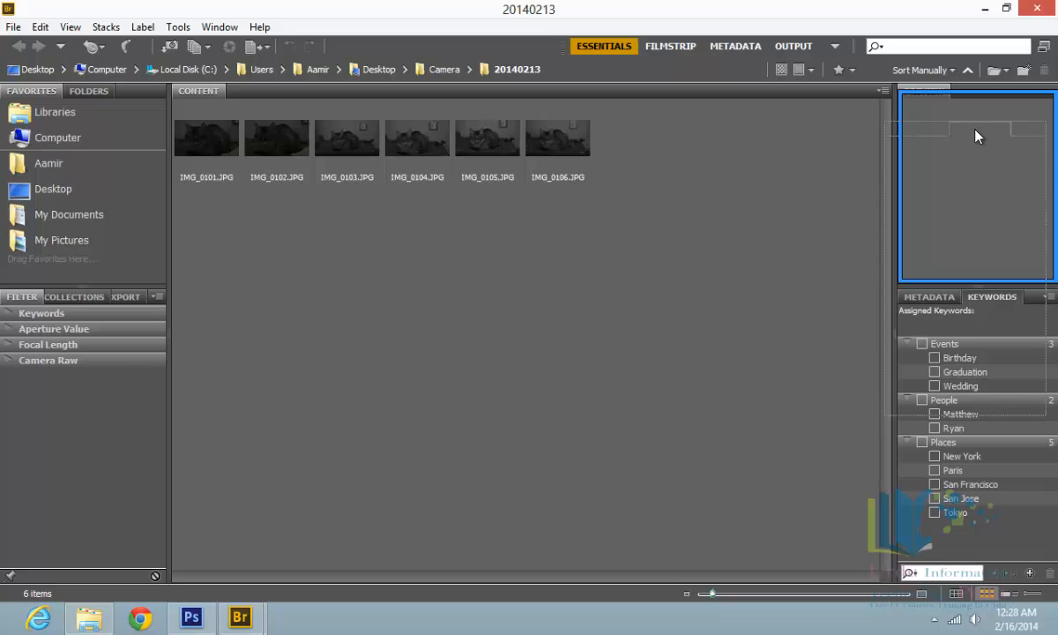
{"action": "left_click_drag", "start_coordinate": [977, 136], "coordinate": [977, 107]}
{"action": "left_click", "coordinate": [934, 92]}
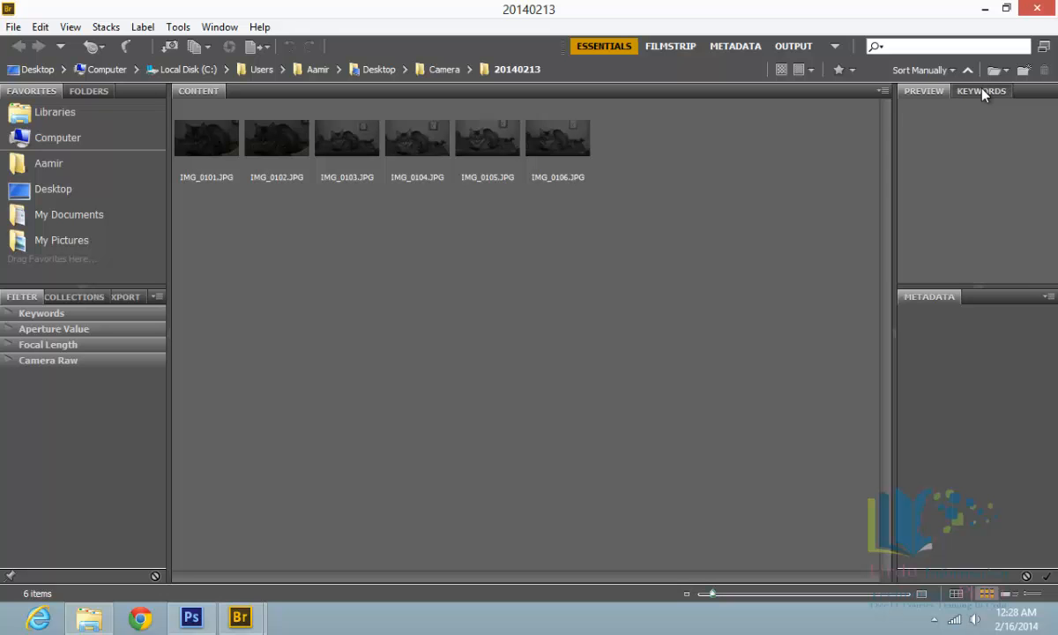
{"action": "left_click", "coordinate": [982, 91]}
{"action": "left_click", "coordinate": [926, 92]}
{"action": "left_click", "coordinate": [969, 92]}
{"action": "left_click_drag", "start_coordinate": [975, 95], "coordinate": [955, 292]}
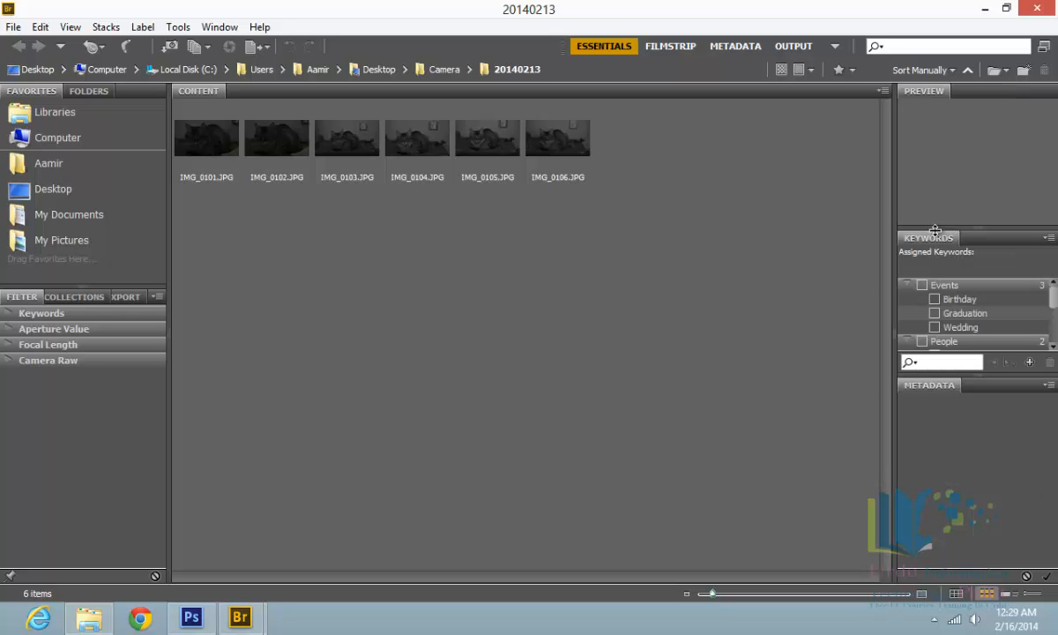
{"action": "left_click_drag", "start_coordinate": [937, 238], "coordinate": [942, 428]}
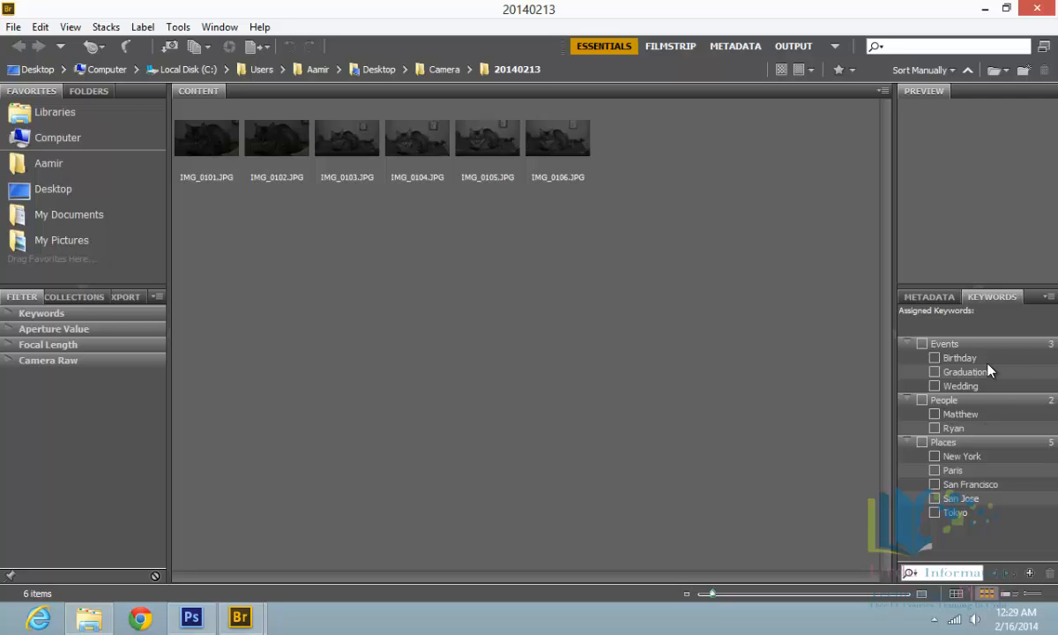
Step: Switch to the Filmstrip workspace and preview each imported photo in order, from IMG_0101.JPG to IMG_0106.JPG
{"action": "left_click", "coordinate": [659, 54]}
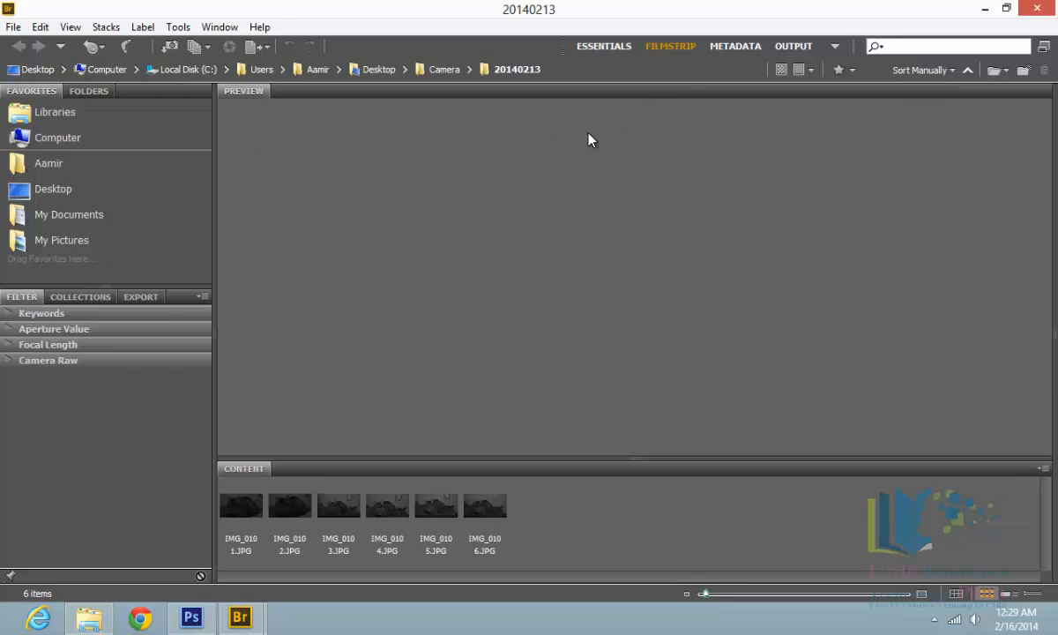
{"action": "left_click", "coordinate": [255, 520]}
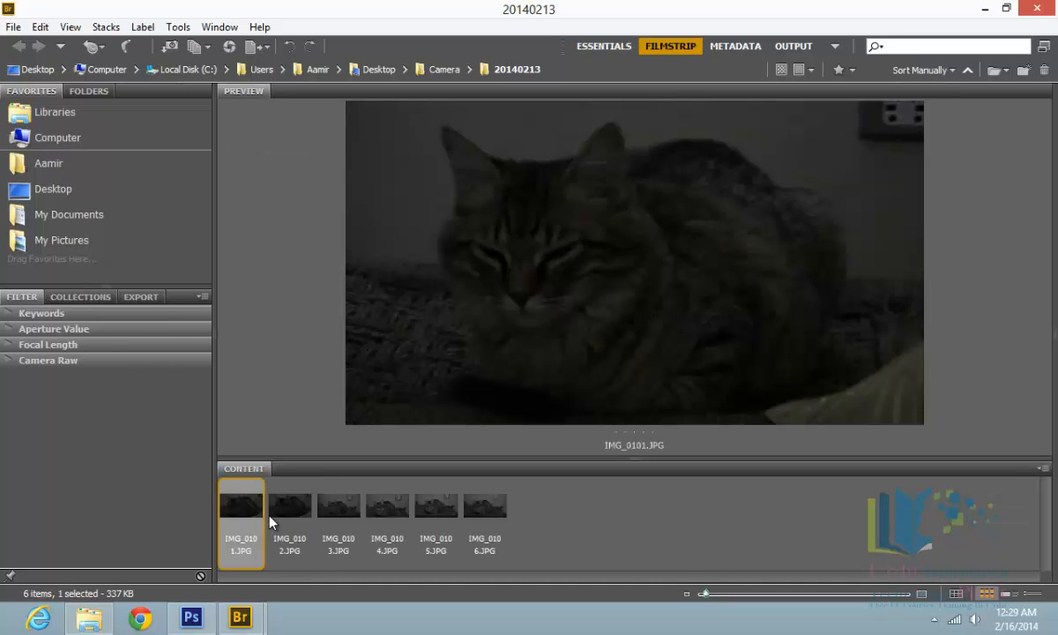
{"action": "left_click", "coordinate": [293, 525]}
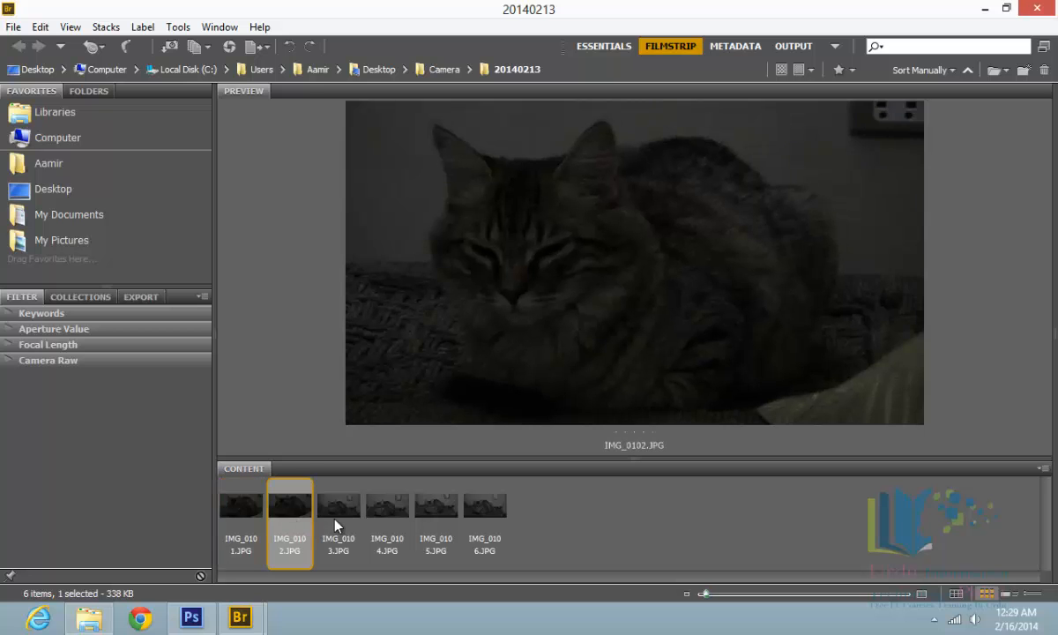
{"action": "left_click", "coordinate": [351, 524]}
{"action": "left_click", "coordinate": [388, 519]}
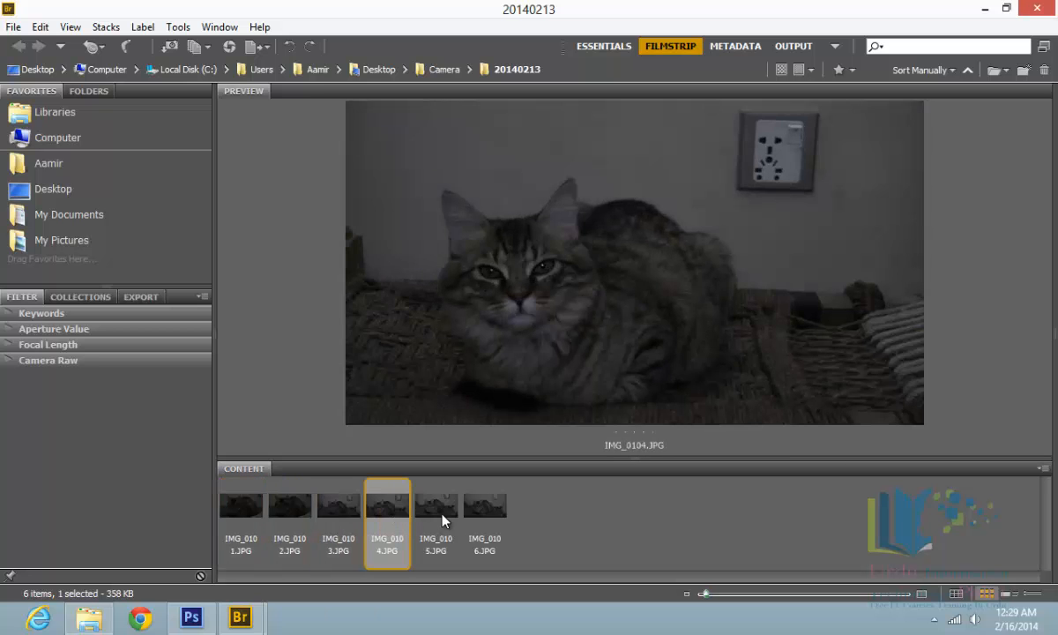
{"action": "left_click", "coordinate": [437, 517]}
{"action": "left_click", "coordinate": [470, 518]}
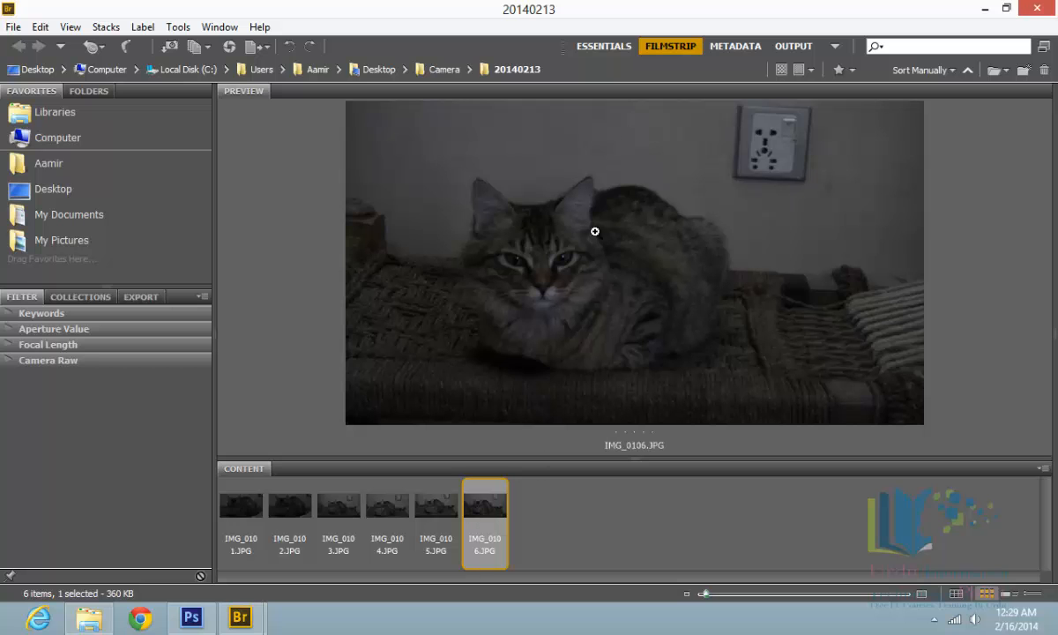
Step: Switch to the Metadata workspace to view the photos as a detailed list
{"action": "left_click", "coordinate": [728, 54]}
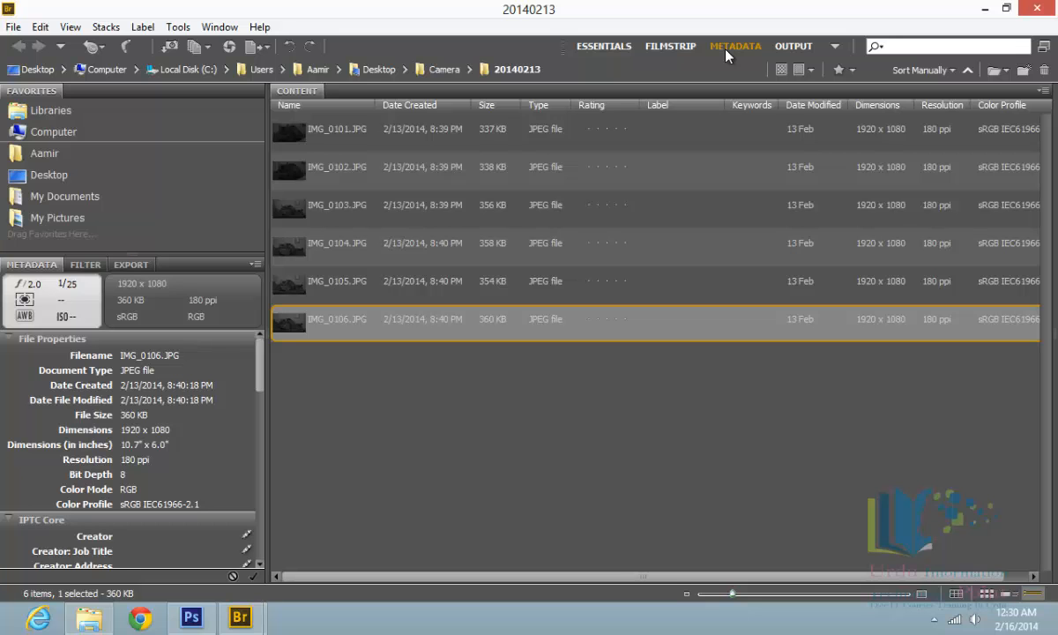
{"action": "left_click", "coordinate": [728, 50]}
{"action": "key", "text": "space"}
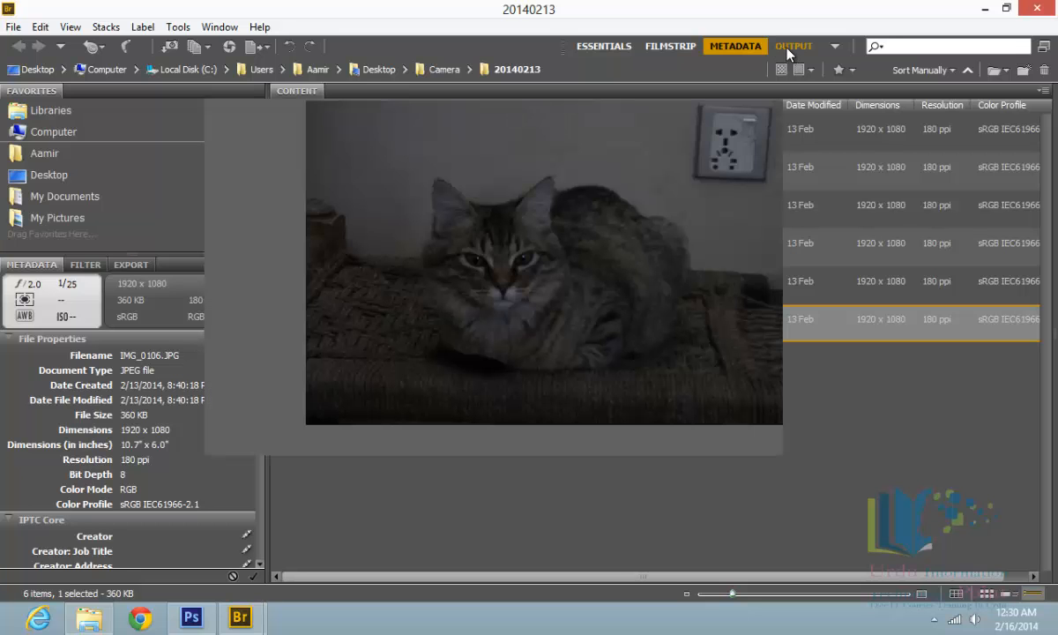
Step: Switch to the Output workspace, look at its Web Gallery and PDF settings, and check the list of available workspaces
{"action": "left_click", "coordinate": [792, 47]}
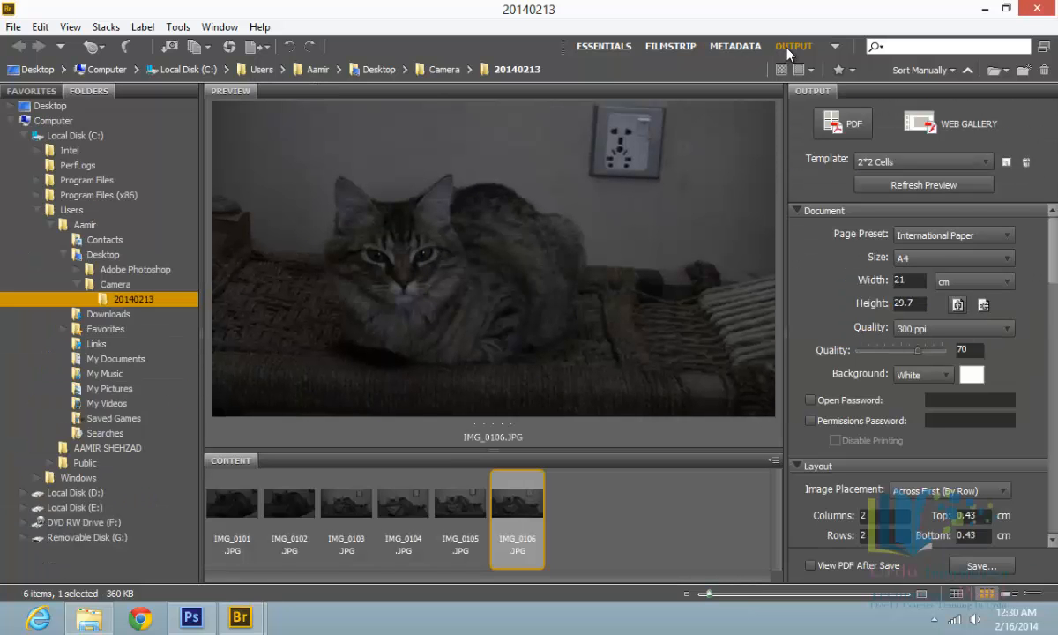
{"action": "left_click", "coordinate": [955, 127]}
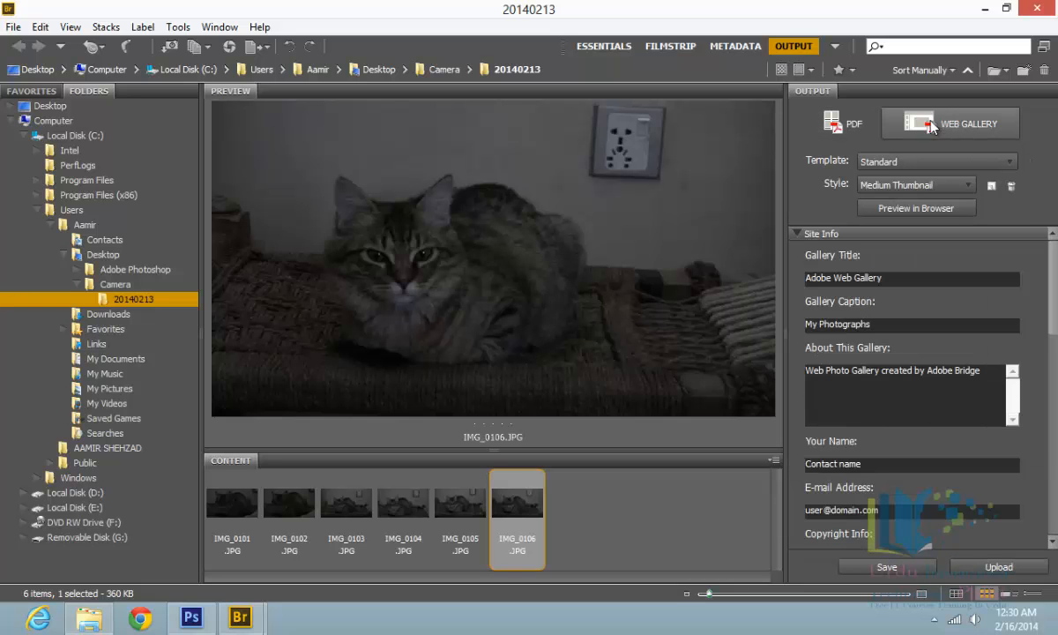
{"action": "left_click", "coordinate": [845, 124]}
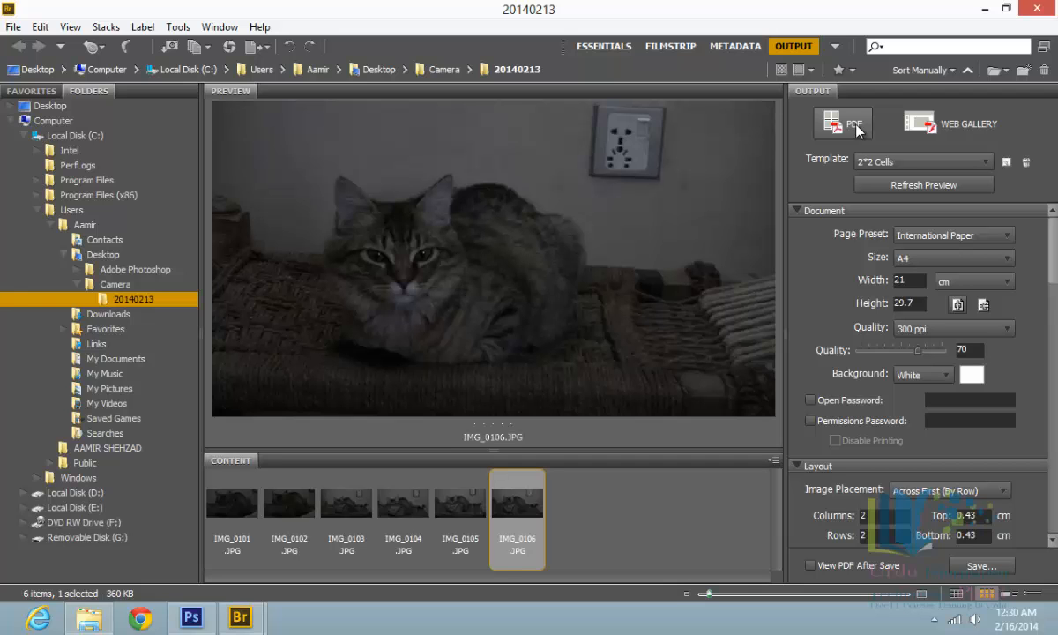
{"action": "left_click", "coordinate": [835, 46]}
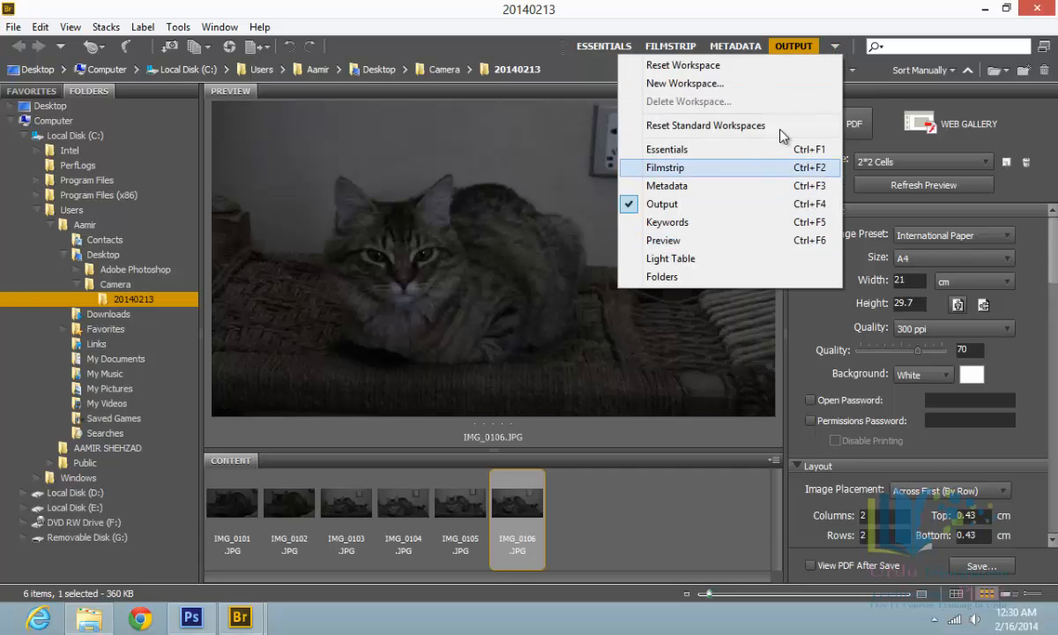
{"action": "left_click", "coordinate": [836, 49]}
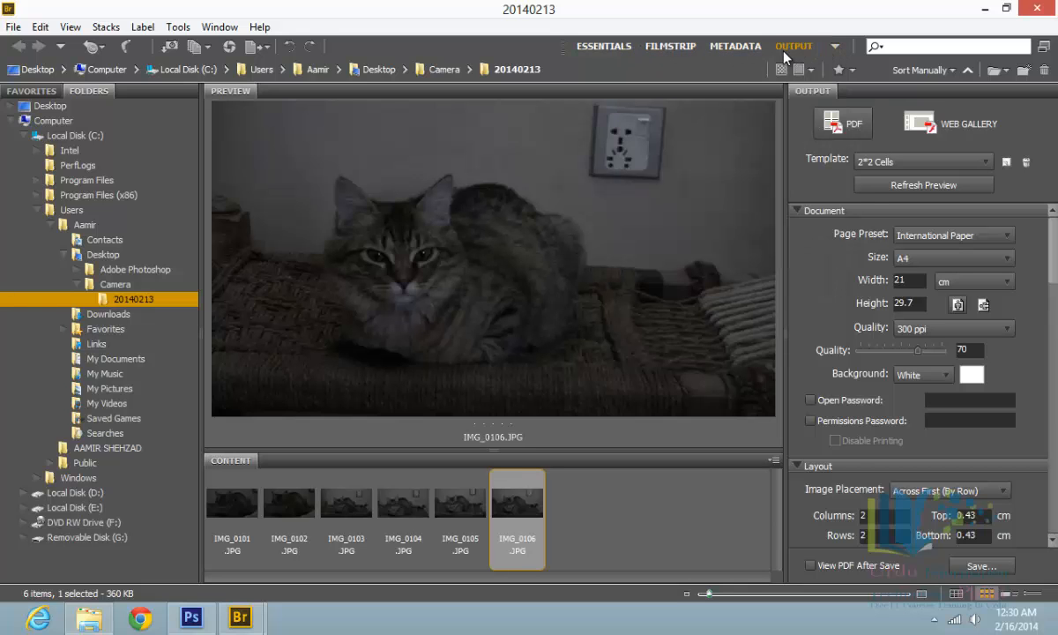
Step: Try reordering the workspace switcher by moving Output between Essentials and Filmstrip, and return it to the end
{"action": "mouse_move", "coordinate": [561, 46]}
{"action": "left_mouse_down"}
{"action": "mouse_move", "coordinate": [308, 43]}
{"action": "mouse_move", "coordinate": [563, 54]}
{"action": "left_mouse_up"}
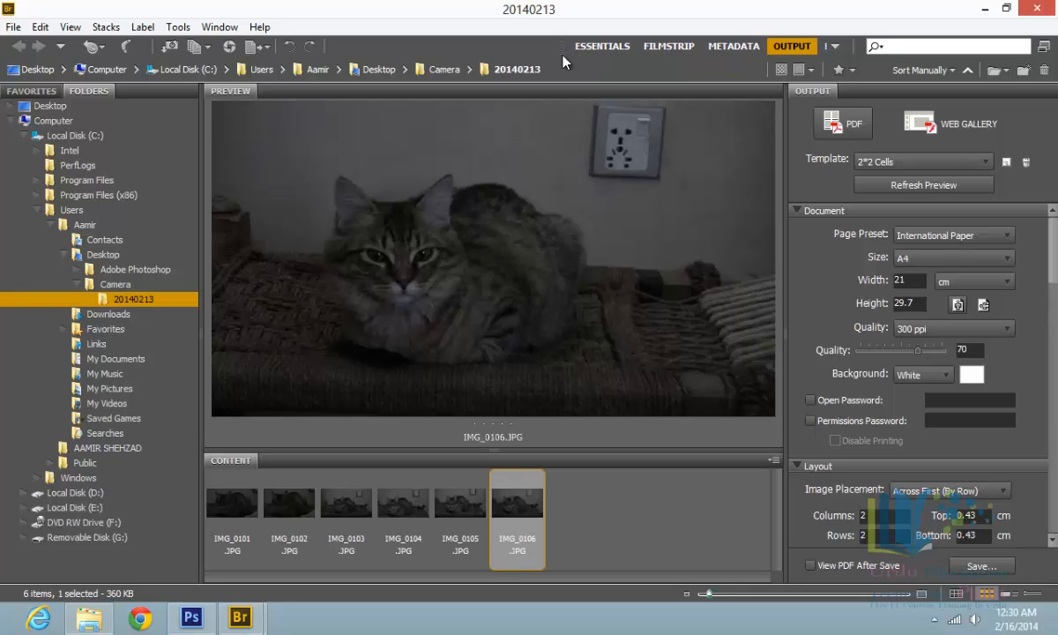
{"action": "left_click_drag", "start_coordinate": [799, 52], "coordinate": [646, 57]}
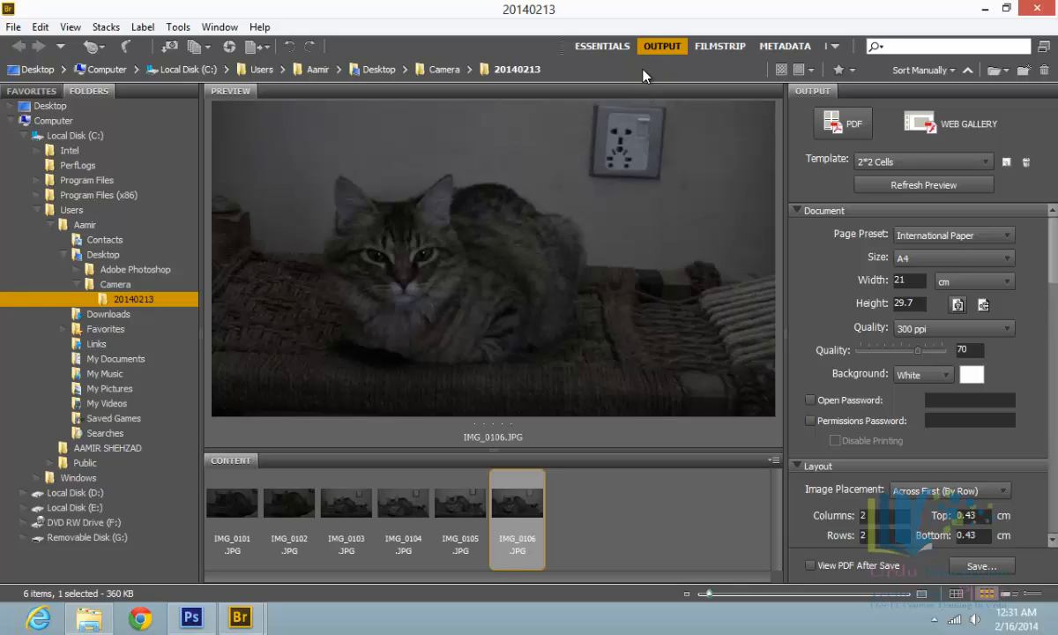
{"action": "left_click_drag", "start_coordinate": [657, 52], "coordinate": [816, 55]}
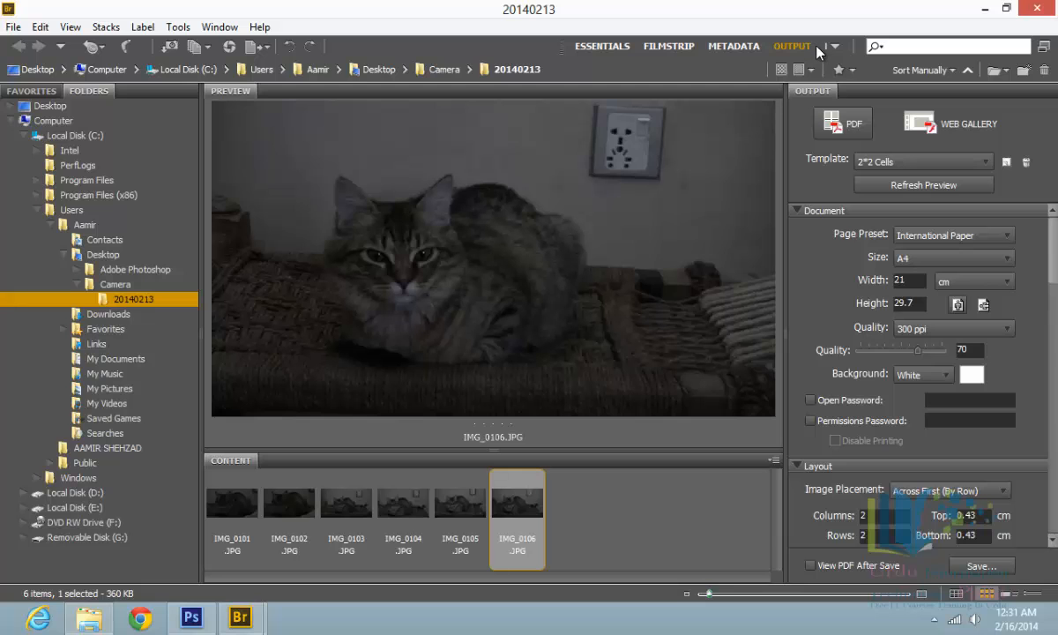
Step: Reset the standard workspaces and maximize the 20140213 folder's window again
{"action": "left_click", "coordinate": [834, 46]}
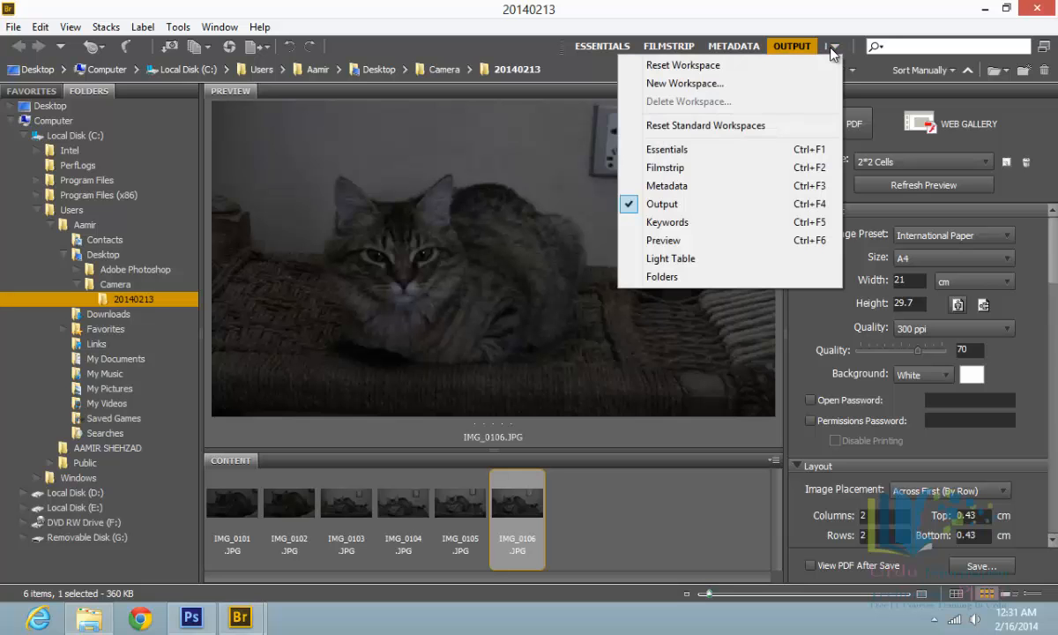
{"action": "left_click", "coordinate": [806, 130]}
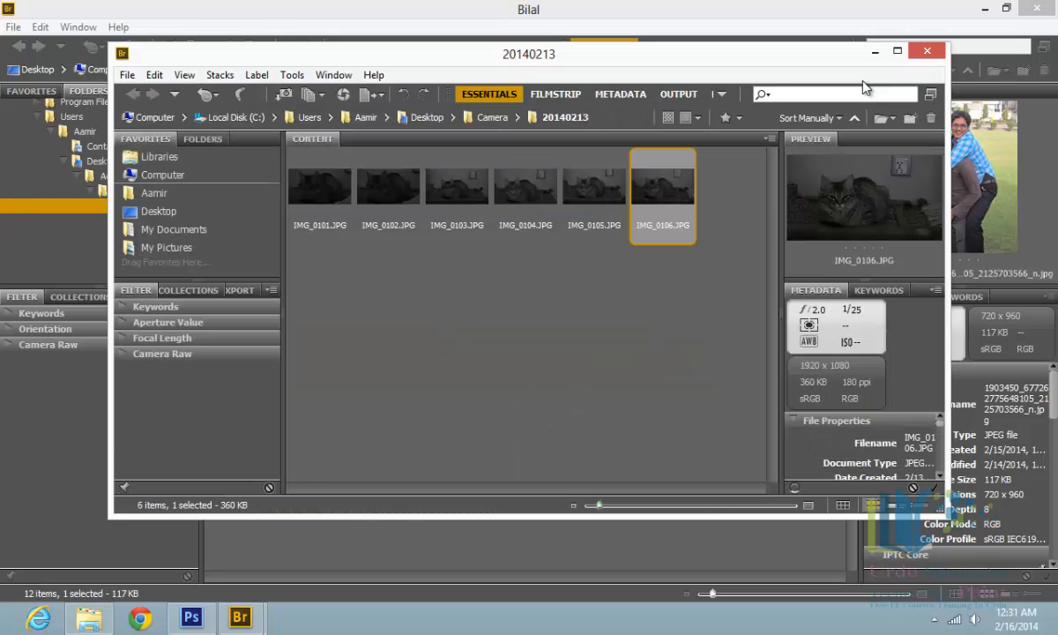
{"action": "left_click", "coordinate": [897, 50]}
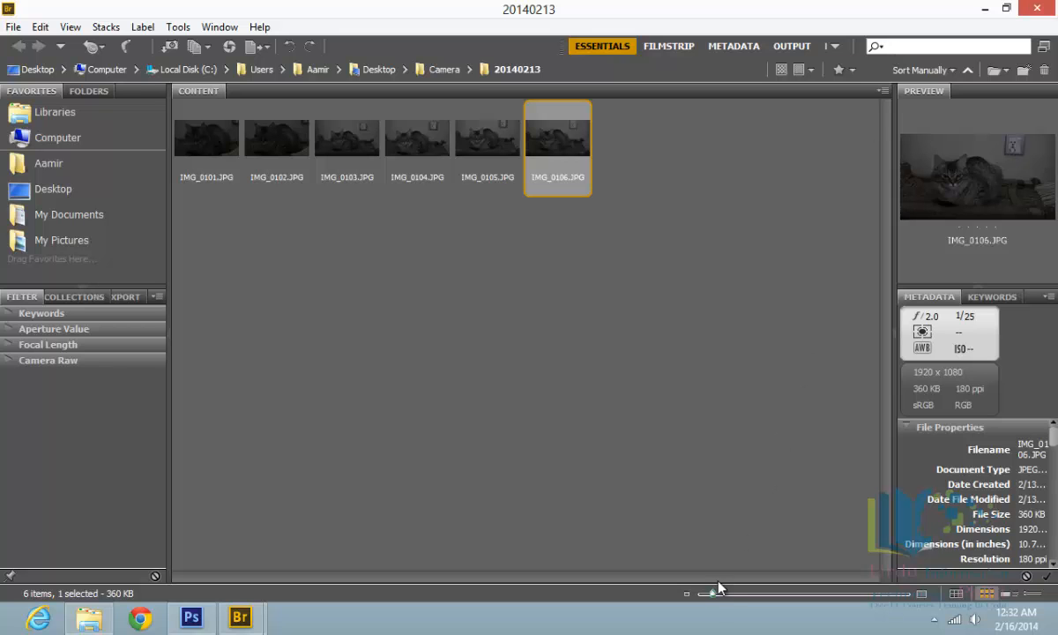
Step: Enlarge the photo thumbnails in increments until they fill two rows, and reduce them to a moderate single-row size
{"action": "left_click", "coordinate": [921, 595]}
{"action": "left_click", "coordinate": [921, 595]}
{"action": "left_click", "coordinate": [921, 595]}
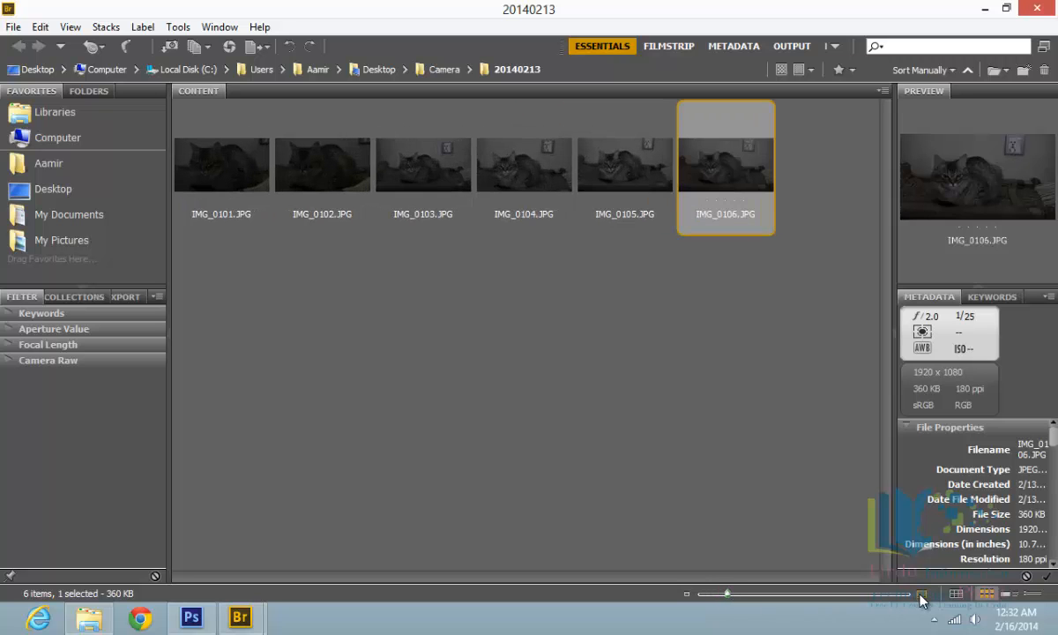
{"action": "left_click", "coordinate": [921, 596]}
{"action": "left_click", "coordinate": [921, 596]}
{"action": "left_click", "coordinate": [920, 595]}
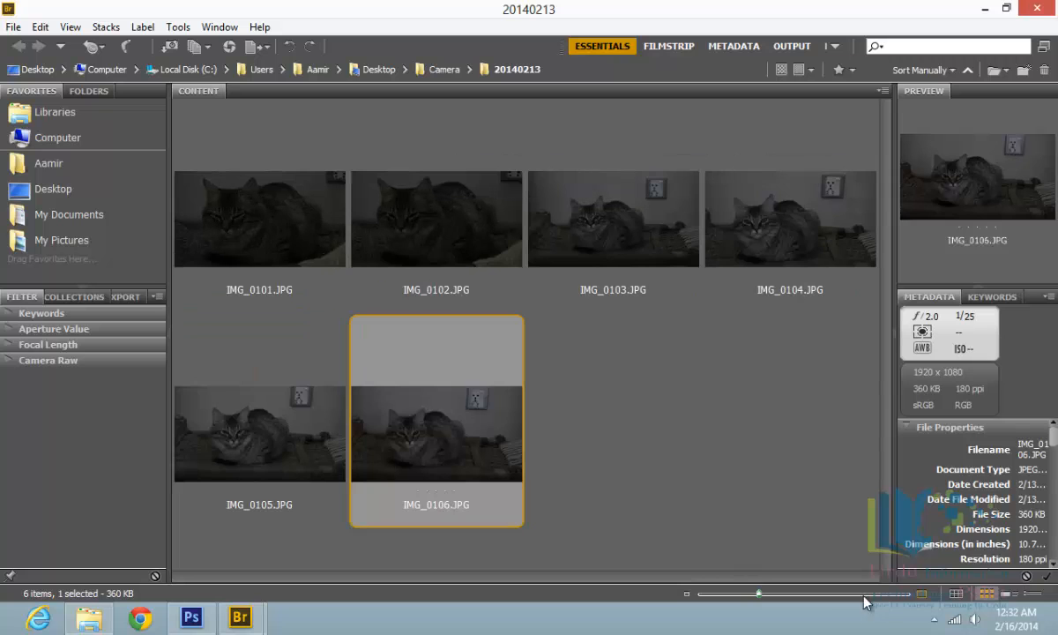
{"action": "left_click", "coordinate": [687, 596]}
{"action": "left_click", "coordinate": [688, 595]}
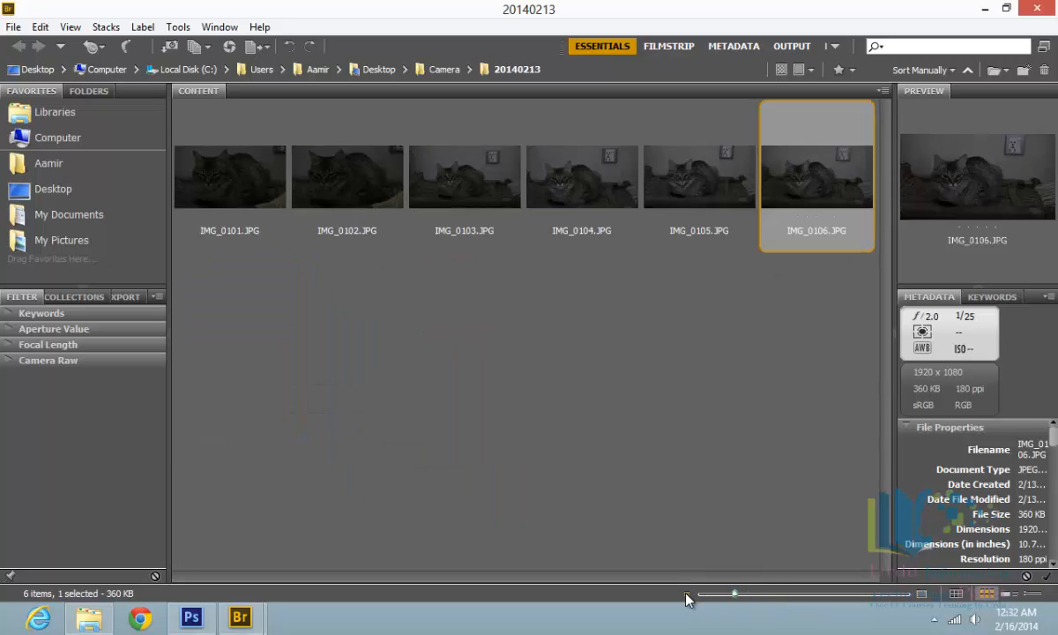
{"action": "mouse_move", "coordinate": [735, 597]}
{"action": "left_mouse_down"}
{"action": "mouse_move", "coordinate": [848, 607]}
{"action": "mouse_move", "coordinate": [721, 599]}
{"action": "left_mouse_up"}
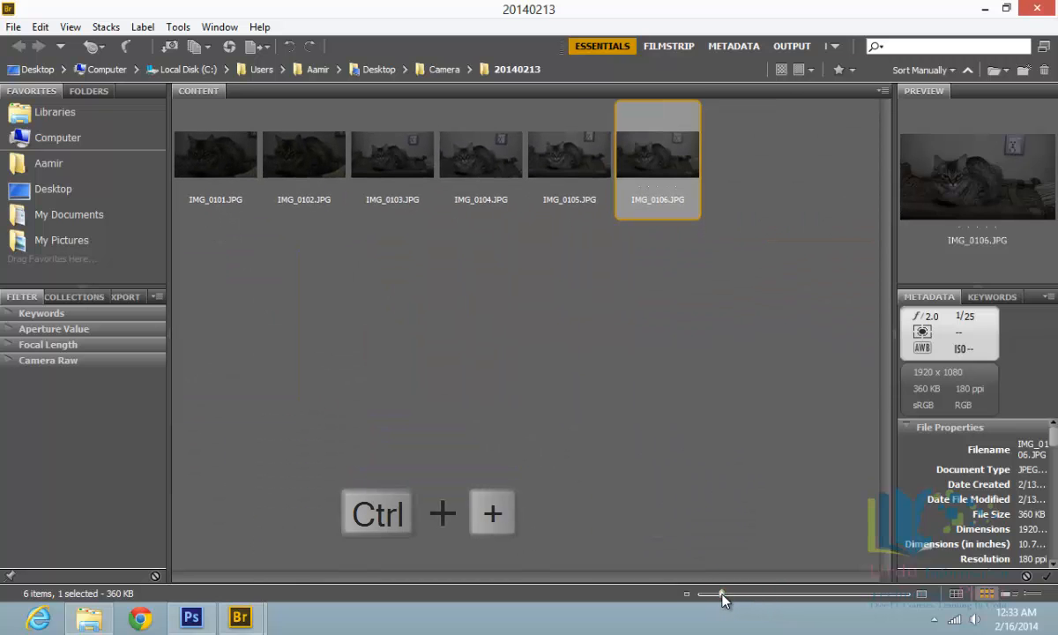
Step: Enlarge the thumbnails to three per row, try the thumbnail-only toggle, and shrink the thumbnails to a small single row
{"action": "key", "text": "ctrl+t"}
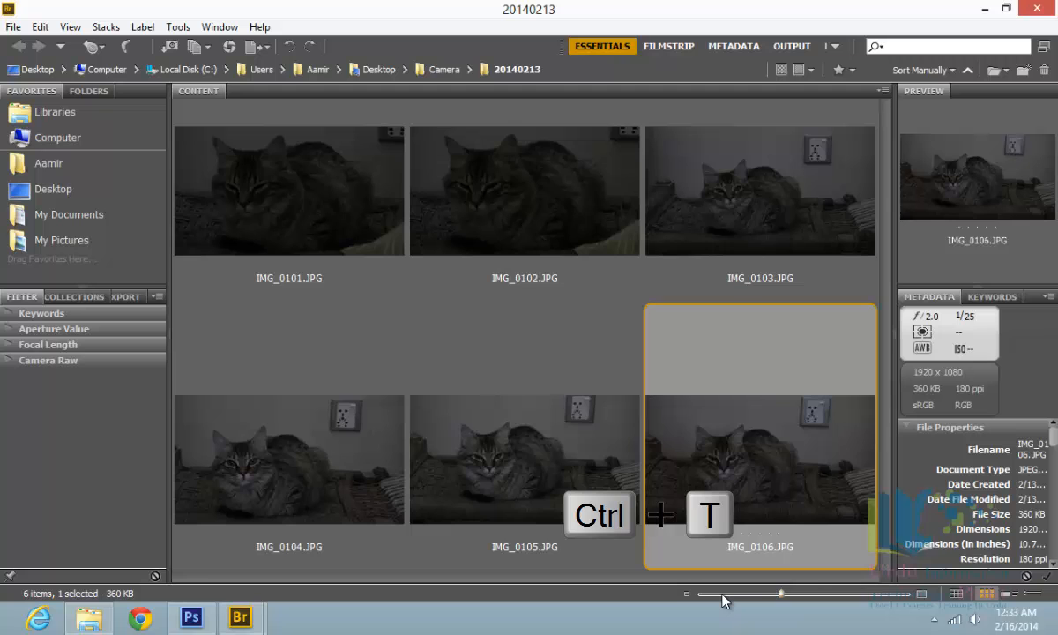
{"action": "key", "text": "ctrl+minus"}
{"action": "key", "text": "ctrl+minus"}
{"action": "key", "text": "ctrl+minus"}
{"action": "key", "text": "ctrl+minus"}
{"action": "key", "text": "ctrl+minus"}
{"action": "key", "text": "ctrl+minus"}
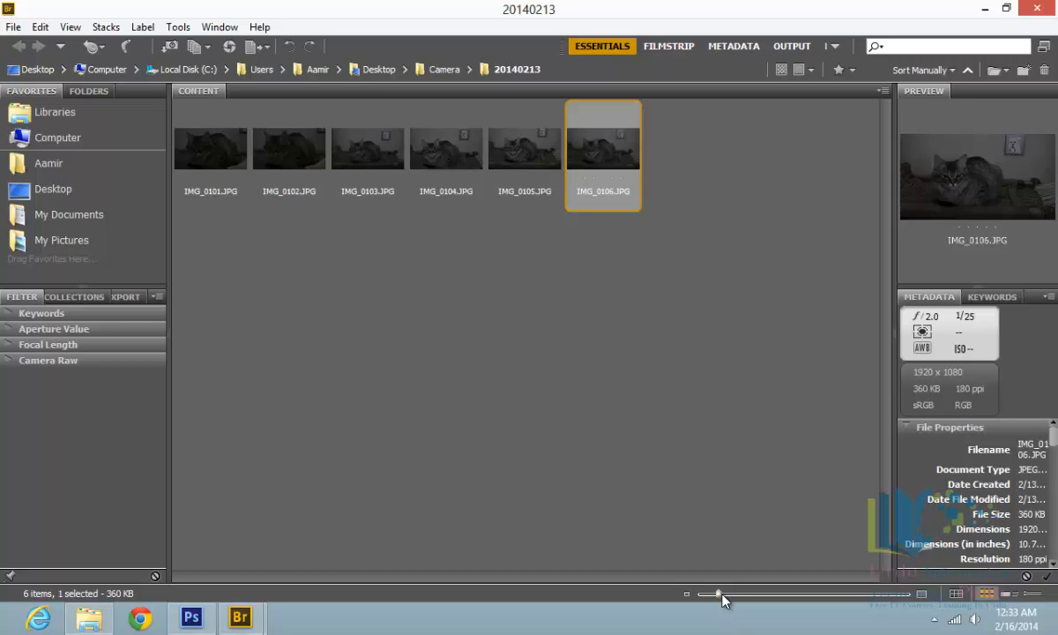
Step: Set the thumbnail metadata preferences to show Date Created and Dimensions (in inches) under each photo
{"action": "left_click", "coordinate": [41, 27]}
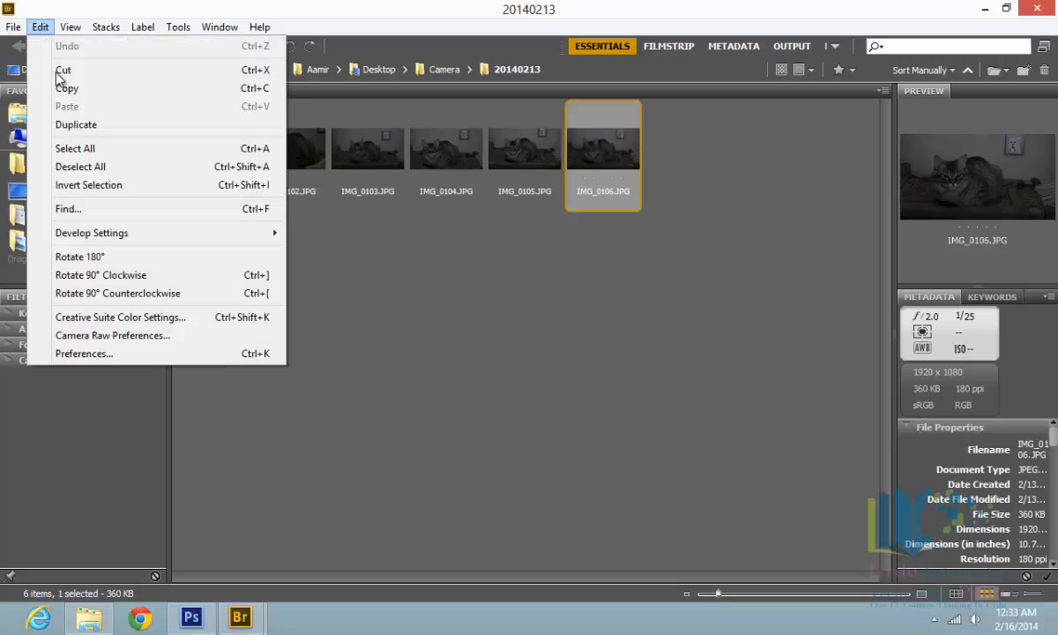
{"action": "left_click", "coordinate": [161, 360]}
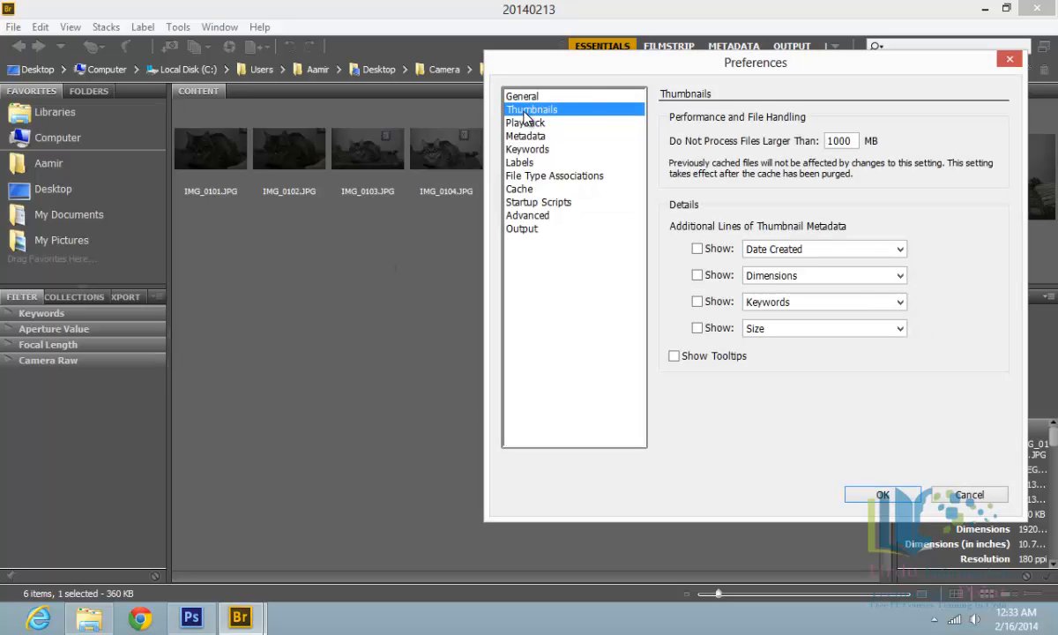
{"action": "left_click_drag", "start_coordinate": [615, 75], "coordinate": [641, 84]}
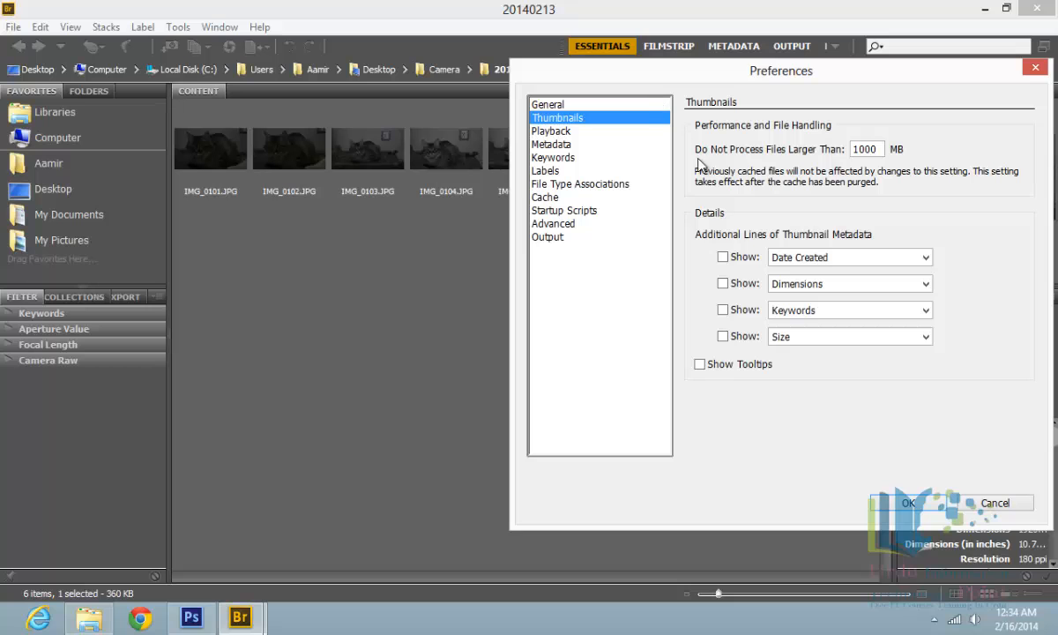
{"action": "left_click", "coordinate": [725, 257]}
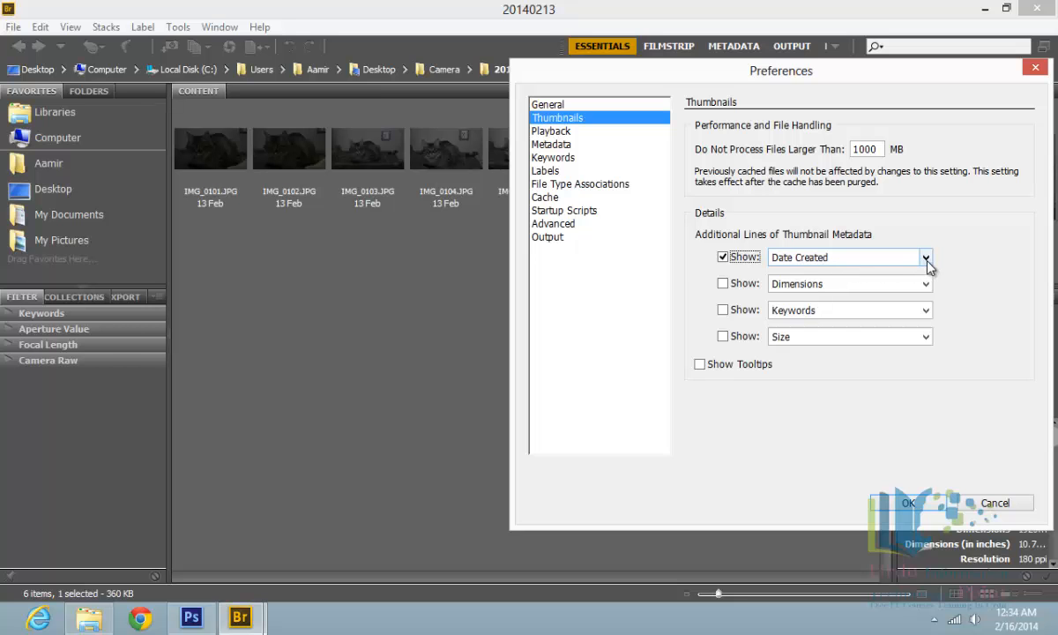
{"action": "left_click", "coordinate": [926, 259]}
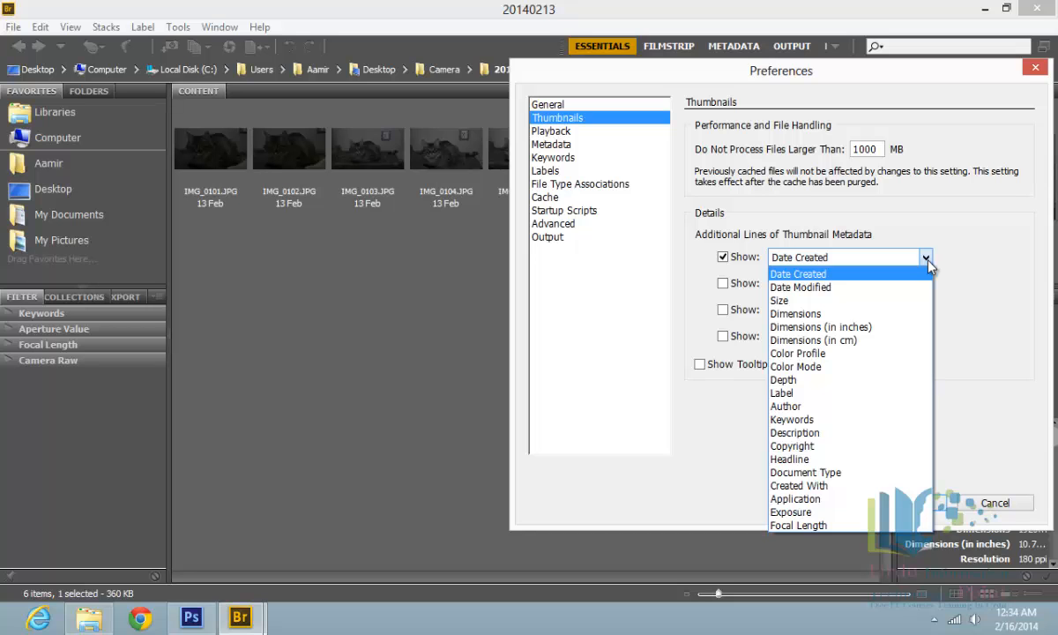
{"action": "left_click", "coordinate": [929, 265]}
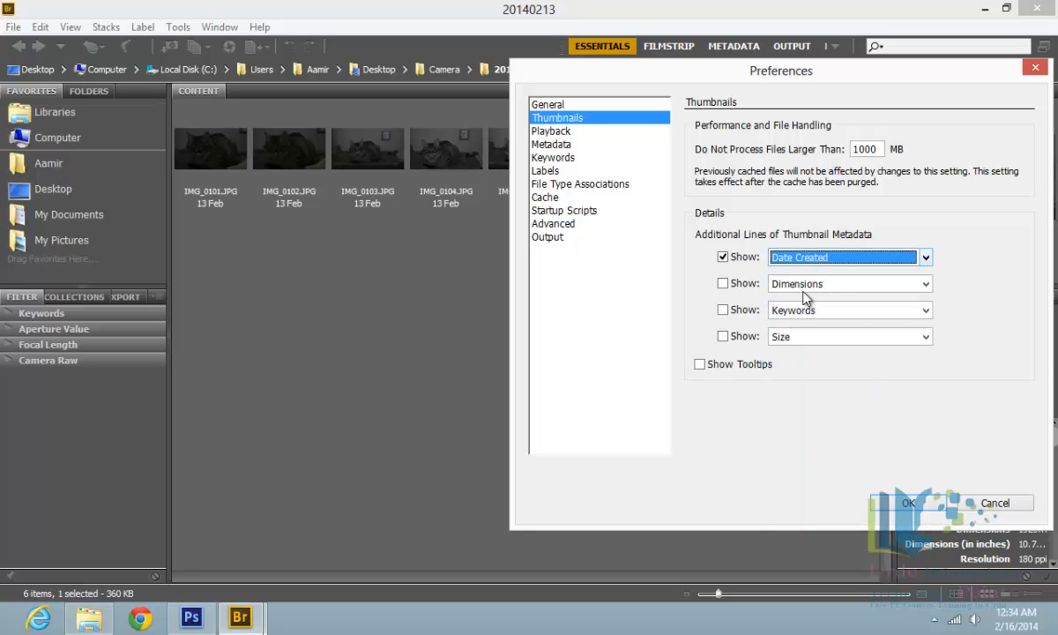
{"action": "left_click", "coordinate": [729, 291]}
{"action": "left_click", "coordinate": [729, 289]}
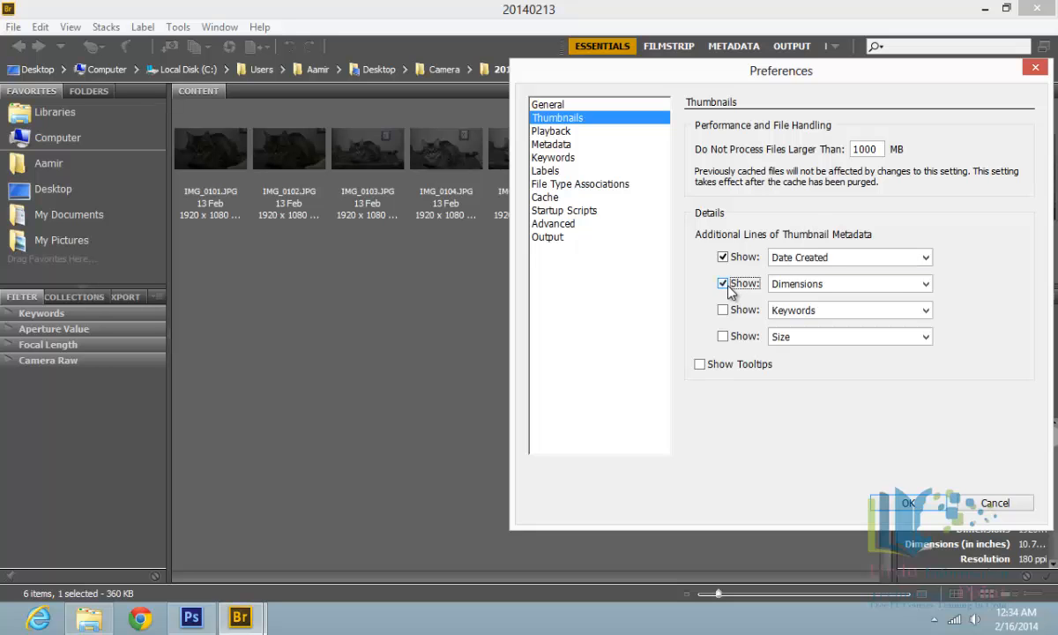
{"action": "left_click", "coordinate": [925, 286]}
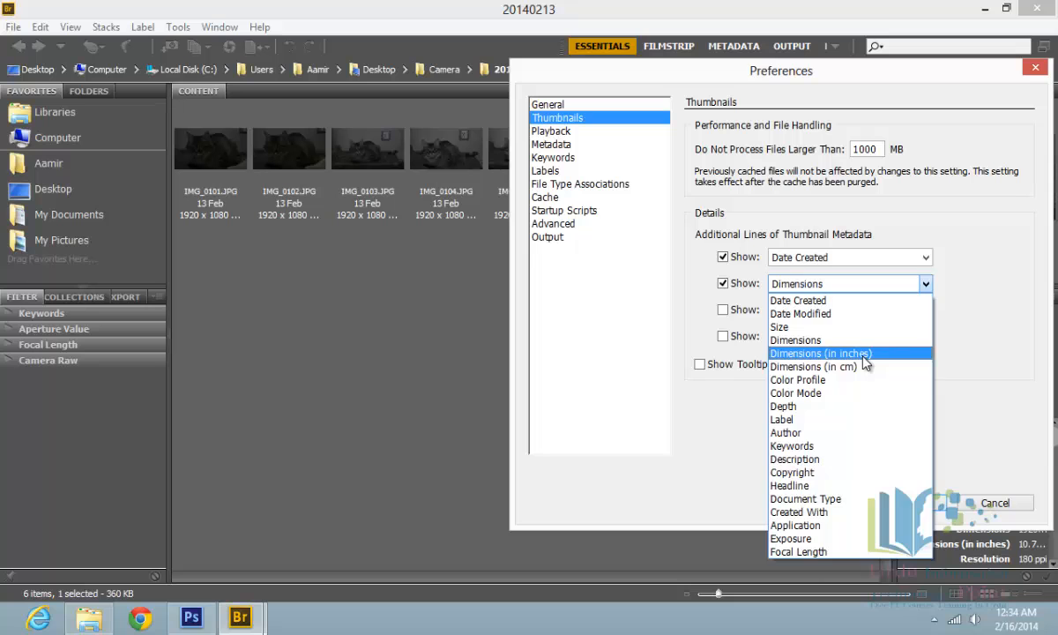
{"action": "left_click", "coordinate": [864, 354]}
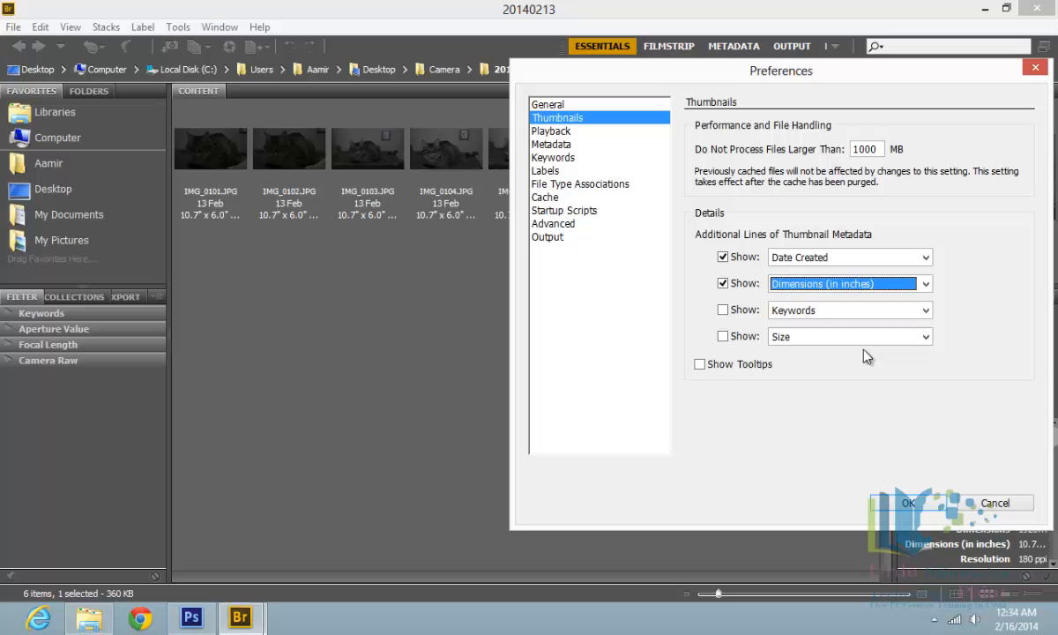
{"action": "left_click", "coordinate": [908, 504]}
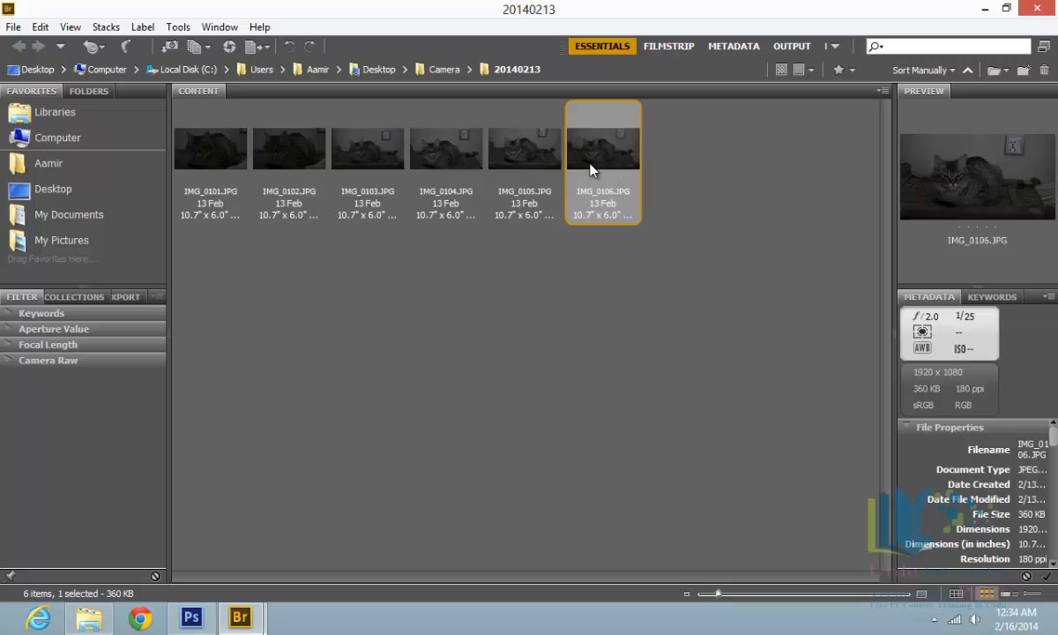
Step: Manually reorder the photos, placing IMG_0101.JPG before IMG_0106.JPG and IMG_0102.JPG before IMG_0101.JPG, and leave IMG_0101.JPG selected
{"action": "left_click", "coordinate": [230, 154]}
{"action": "left_click_drag", "start_coordinate": [229, 155], "coordinate": [547, 165]}
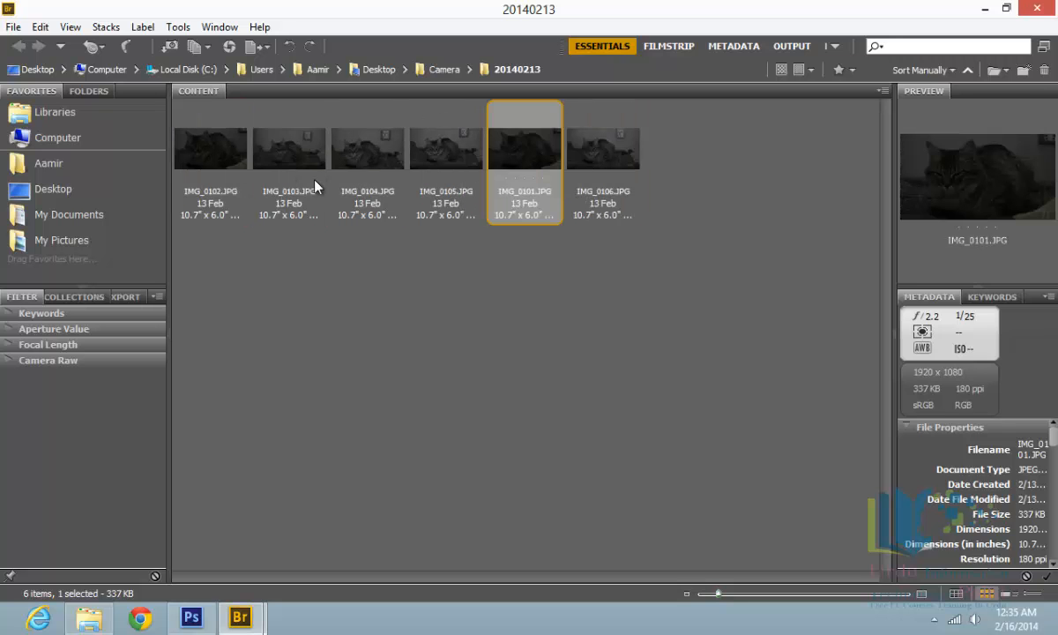
{"action": "left_click", "coordinate": [209, 159]}
{"action": "left_click_drag", "start_coordinate": [212, 158], "coordinate": [494, 199]}
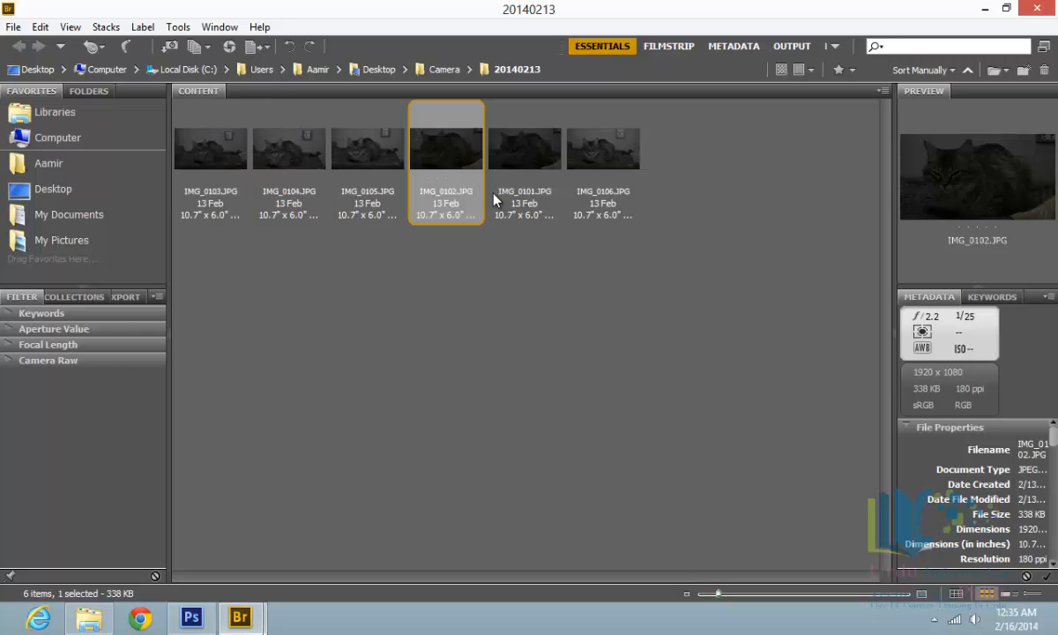
{"action": "left_click", "coordinate": [527, 201]}
{"action": "left_click", "coordinate": [444, 199]}
{"action": "left_click", "coordinate": [503, 205]}
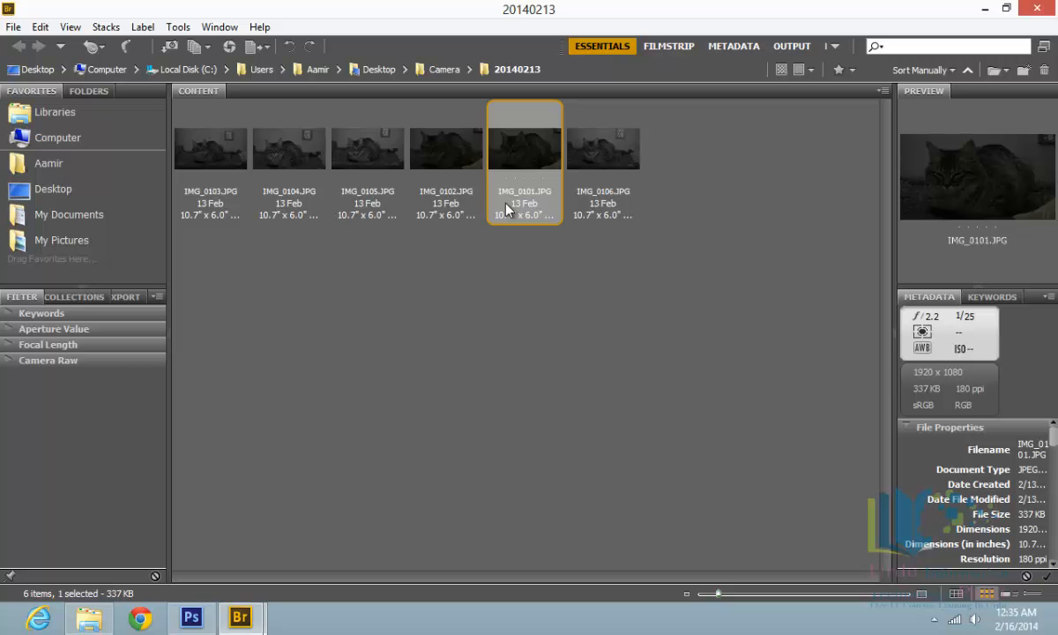
Step: Try sorting the photos by filename, return to manual sorting, and reverse the sort direction and back
{"action": "left_click", "coordinate": [951, 71]}
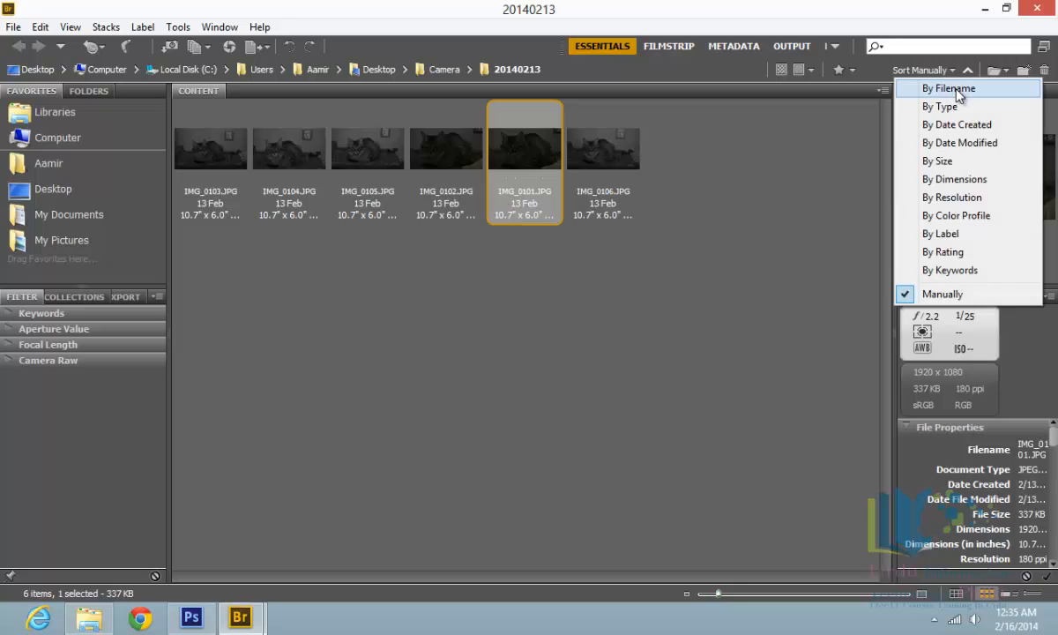
{"action": "left_click", "coordinate": [951, 88]}
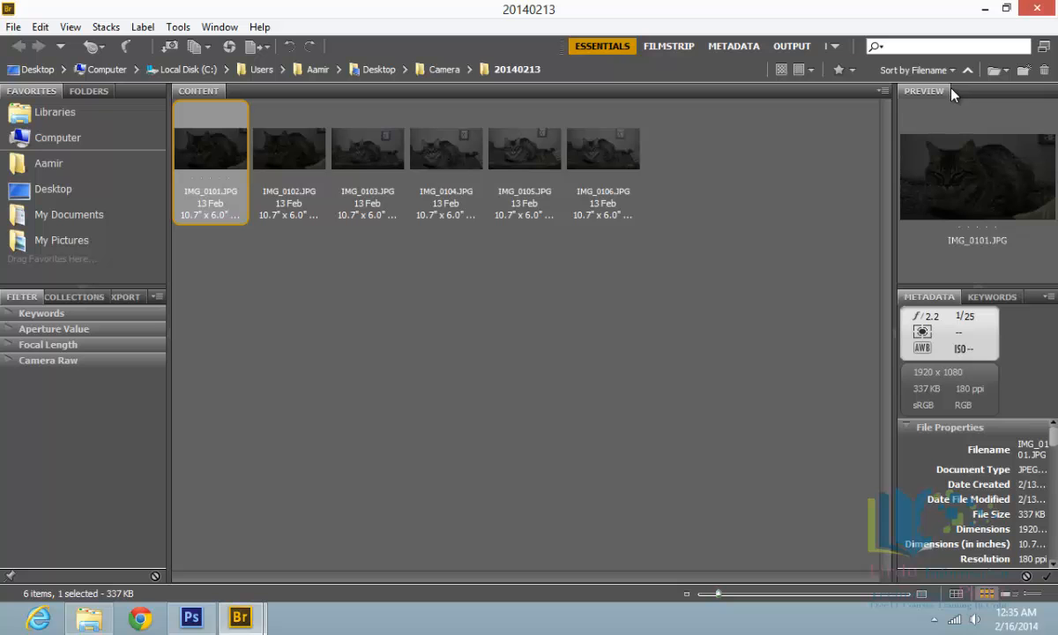
{"action": "left_click", "coordinate": [953, 71]}
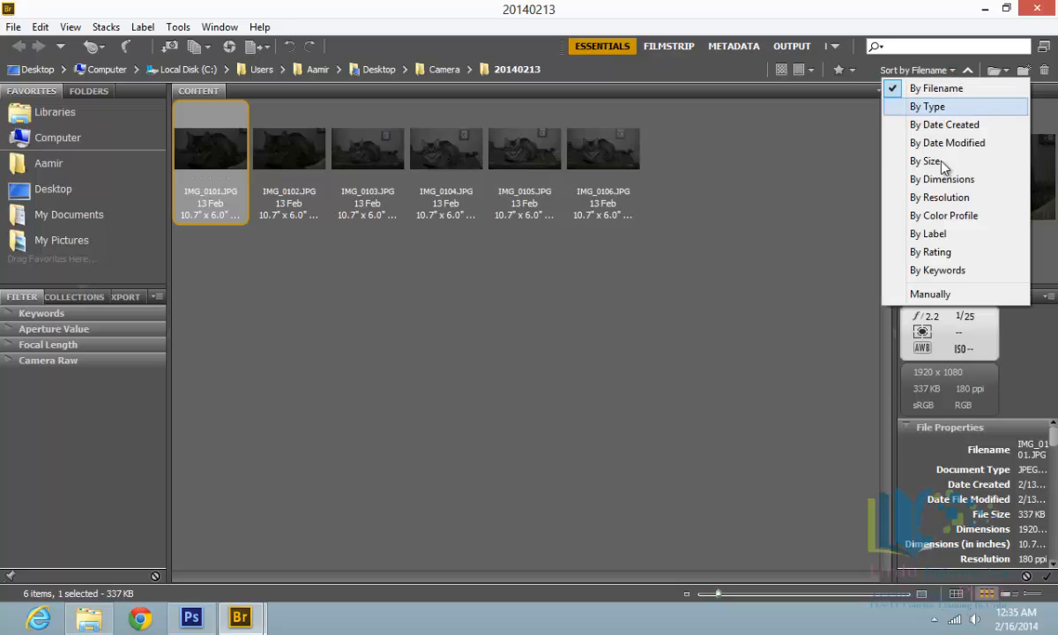
{"action": "left_click", "coordinate": [929, 295]}
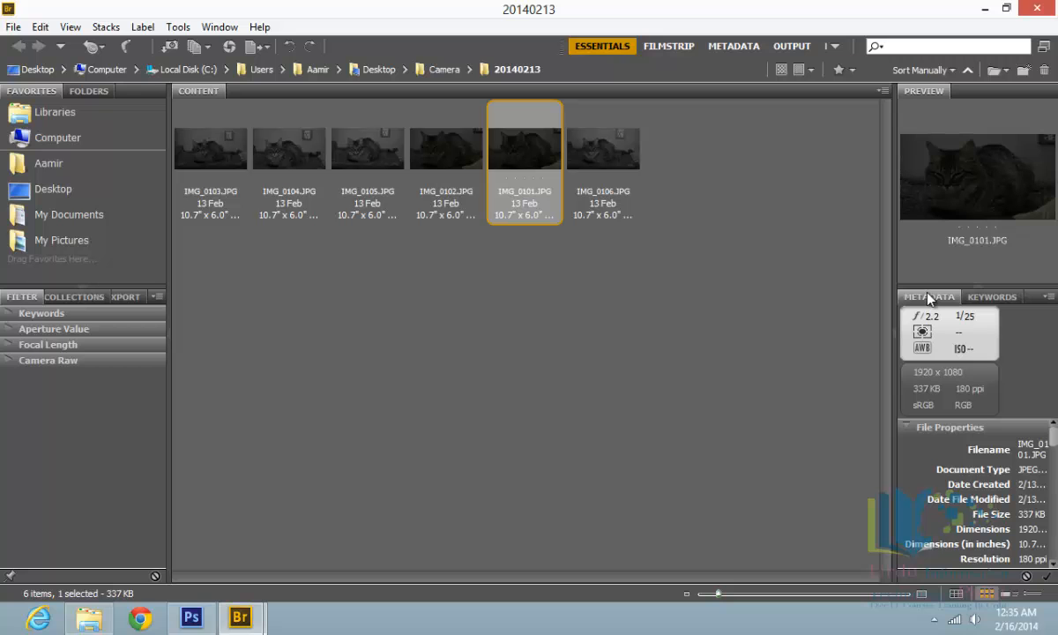
{"action": "left_click", "coordinate": [967, 70]}
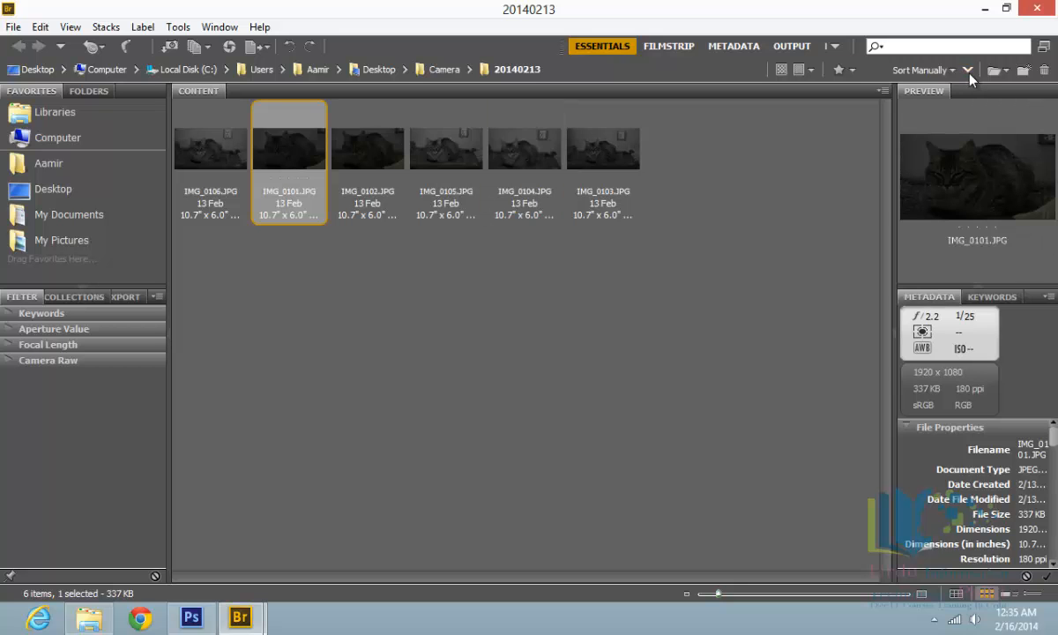
{"action": "left_click", "coordinate": [969, 75]}
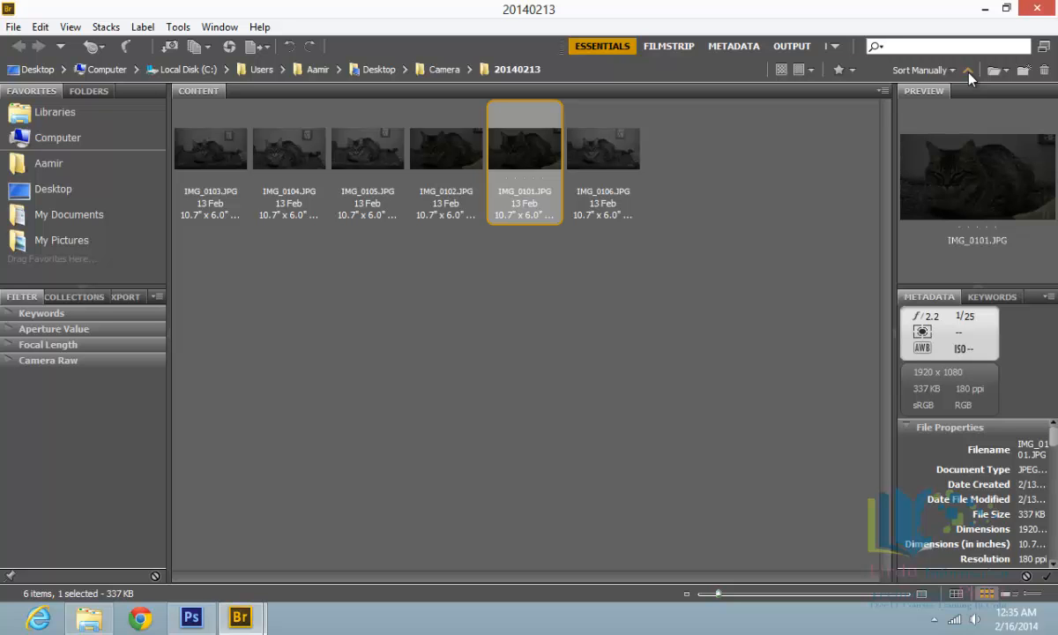
Step: Review the thumbnail metadata preferences without changing them, and try the thumbnail-only view before bringing the labels back
{"action": "key", "text": "ctrl+k"}
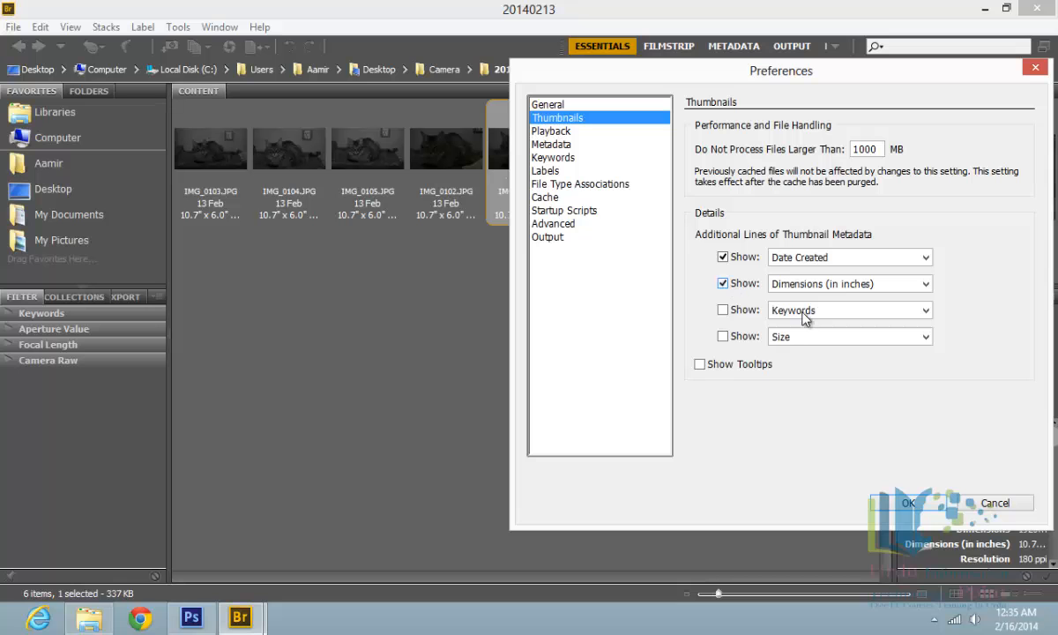
{"action": "left_click", "coordinate": [974, 503]}
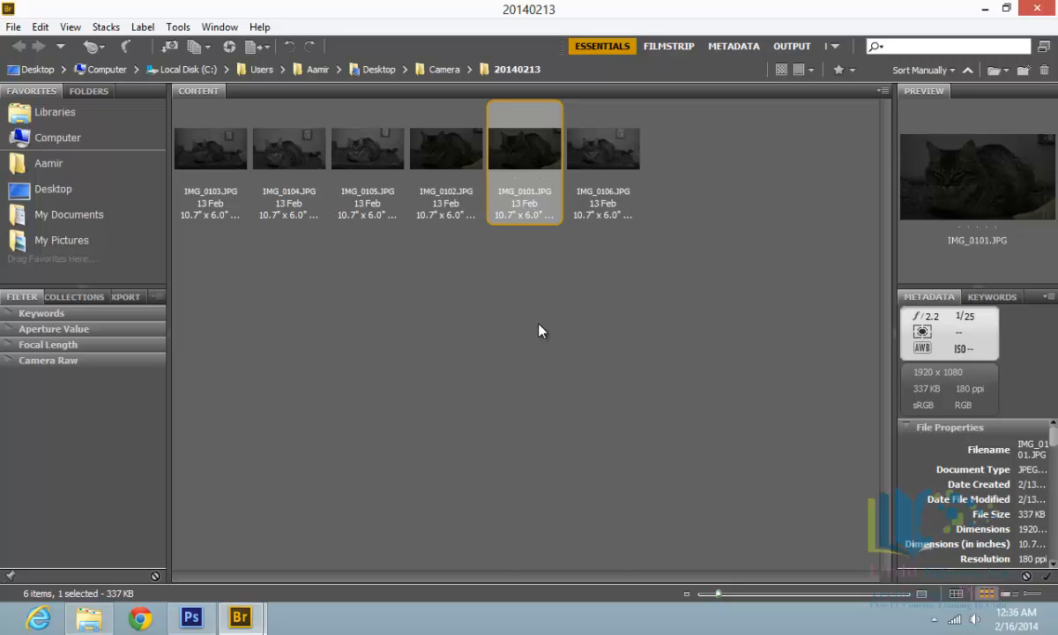
{"action": "key", "text": "ctrl+t"}
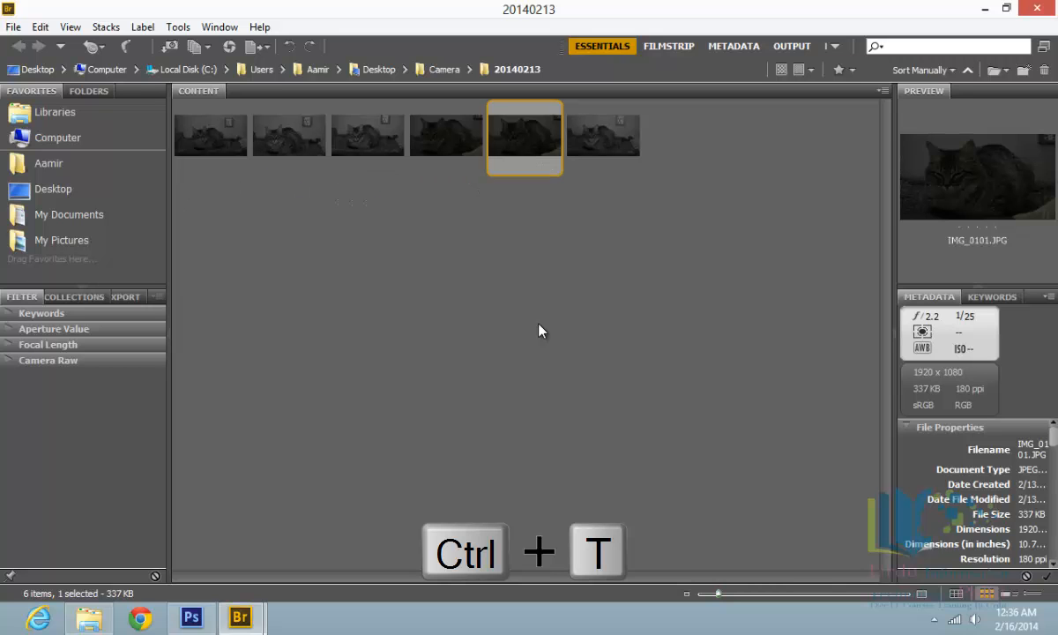
{"action": "key", "text": "ctrl+t"}
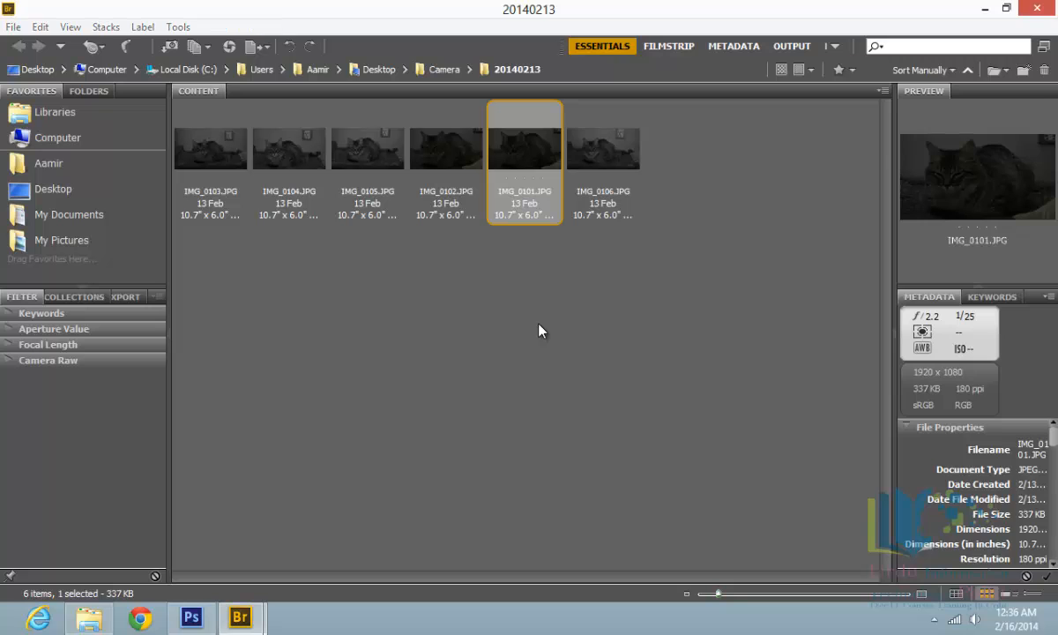
Step: Turn off the Date Created and Dimensions (in inches) lines in the thumbnail preferences
{"action": "key", "text": "ctrl+k"}
{"action": "left_click", "coordinate": [723, 283]}
{"action": "left_click", "coordinate": [723, 257]}
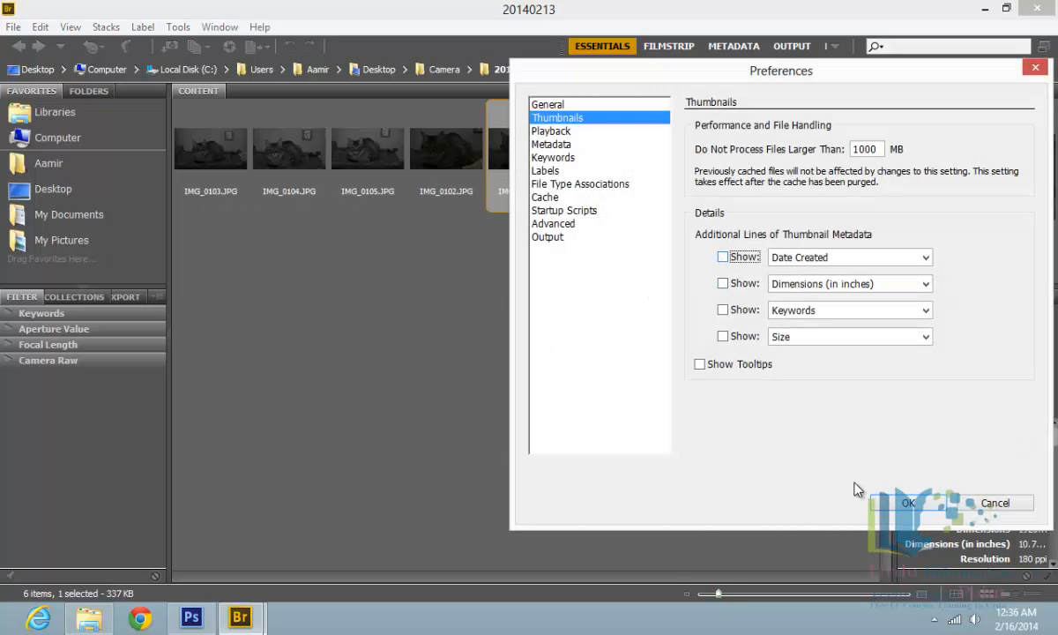
{"action": "left_click", "coordinate": [902, 508]}
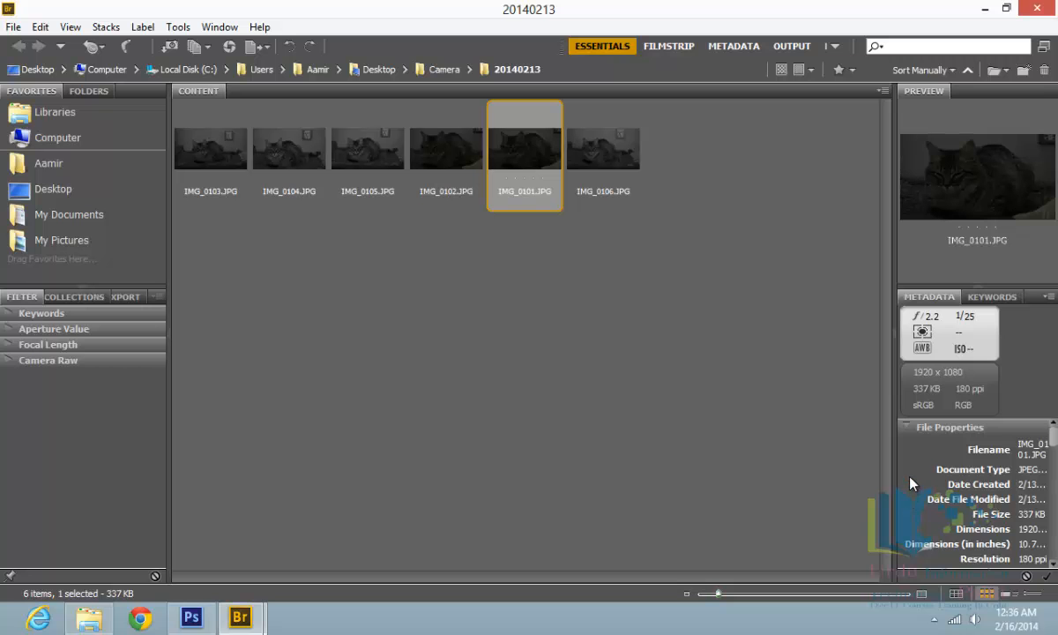
Step: Close the 20140213 folder's window, select every image in the remaining window, and open Batch Rename for them
{"action": "left_click", "coordinate": [1028, 12]}
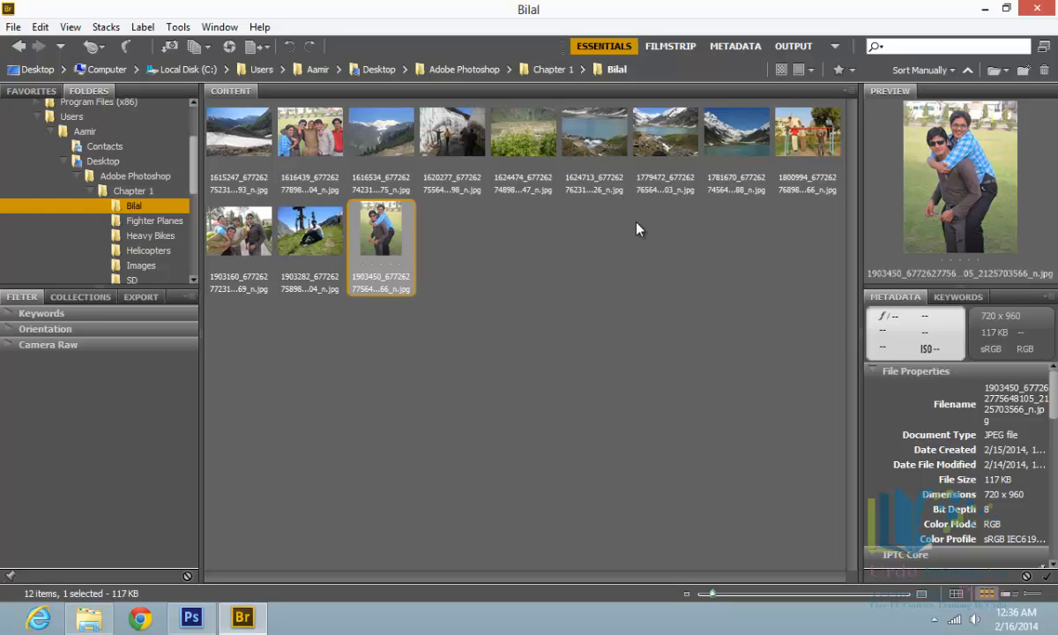
{"action": "left_click", "coordinate": [210, 129]}
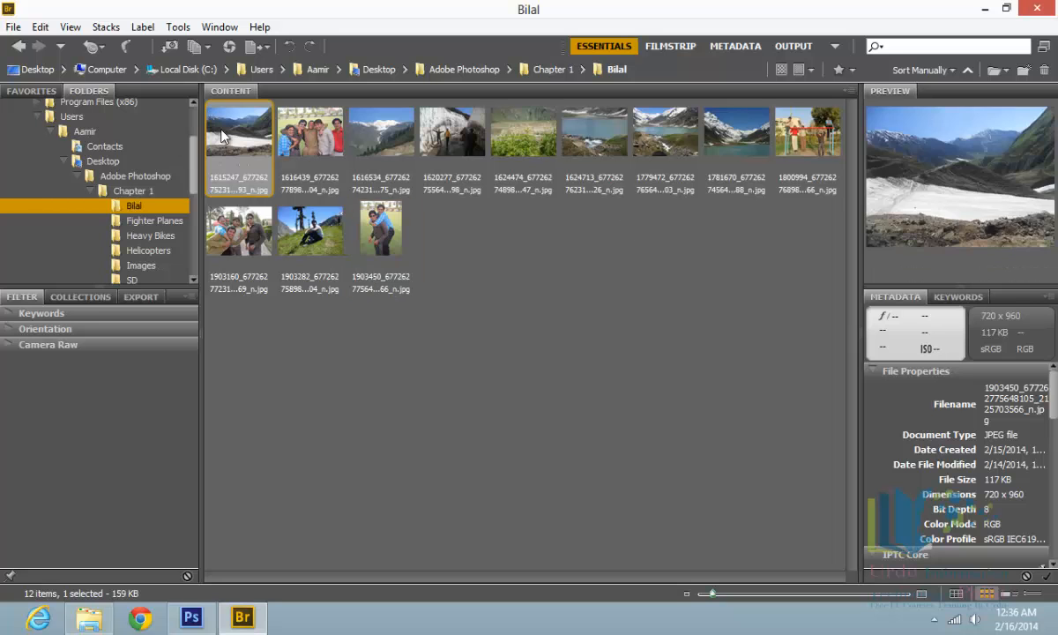
{"action": "left_click", "coordinate": [366, 235], "text": "shift"}
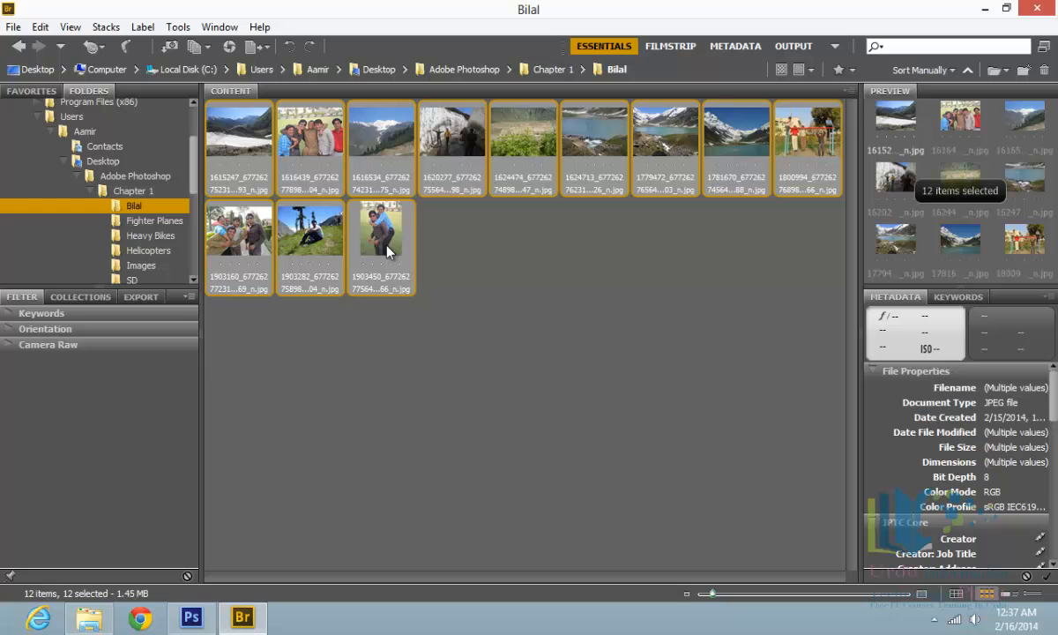
{"action": "left_click", "coordinate": [181, 28]}
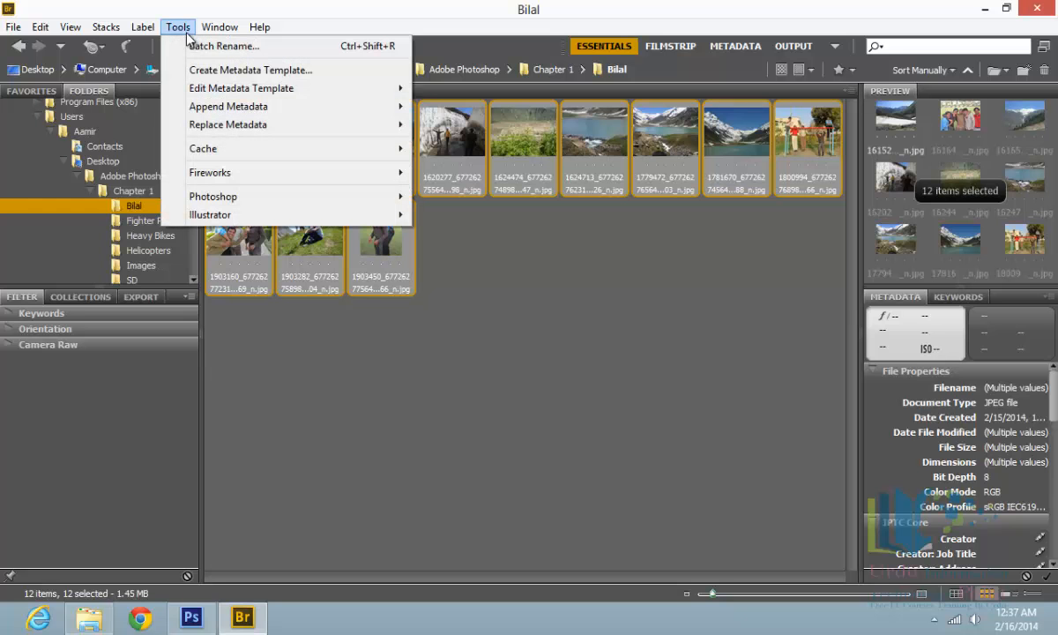
{"action": "left_click", "coordinate": [286, 46]}
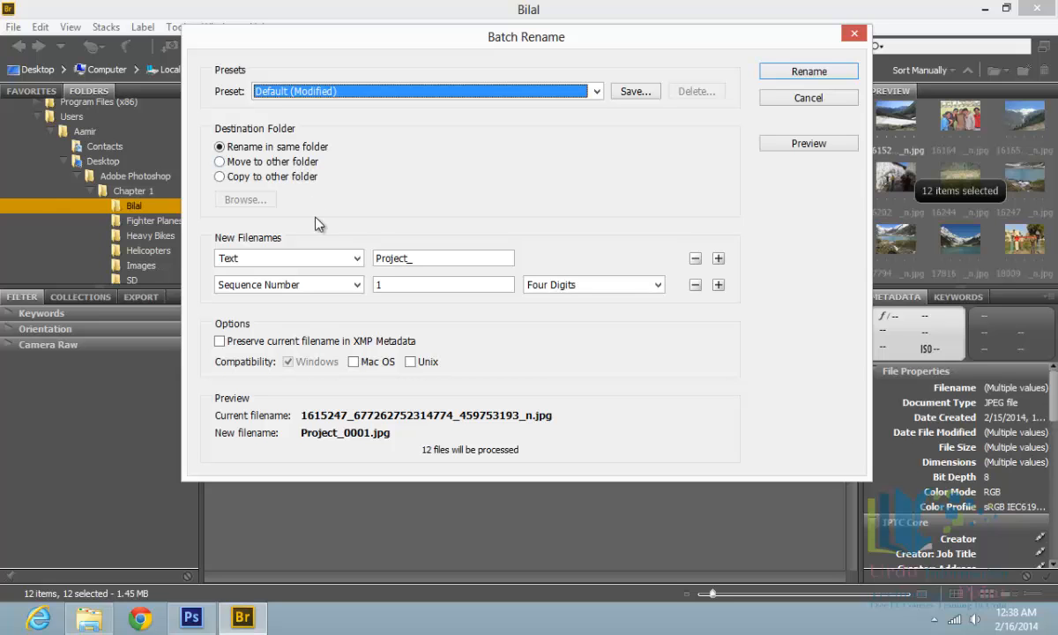
Step: Set the new filenames to the current folder's name plus an underscore, followed by a two-digit sequence number
{"action": "left_click_drag", "start_coordinate": [411, 257], "coordinate": [326, 258]}
{"action": "type", "text": "B"}
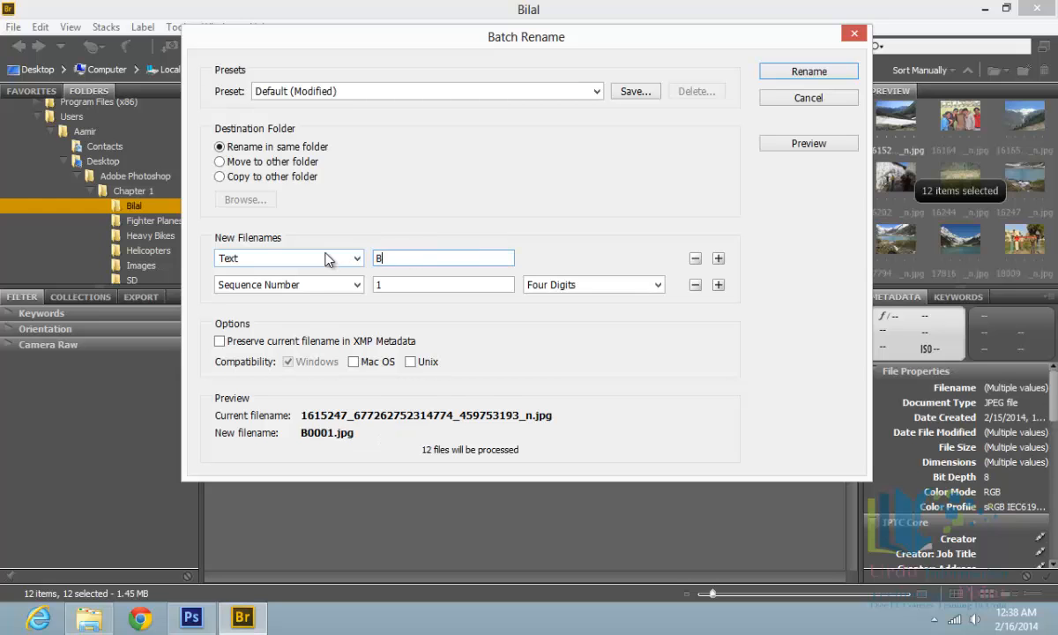
{"action": "type", "text": "ilal_"}
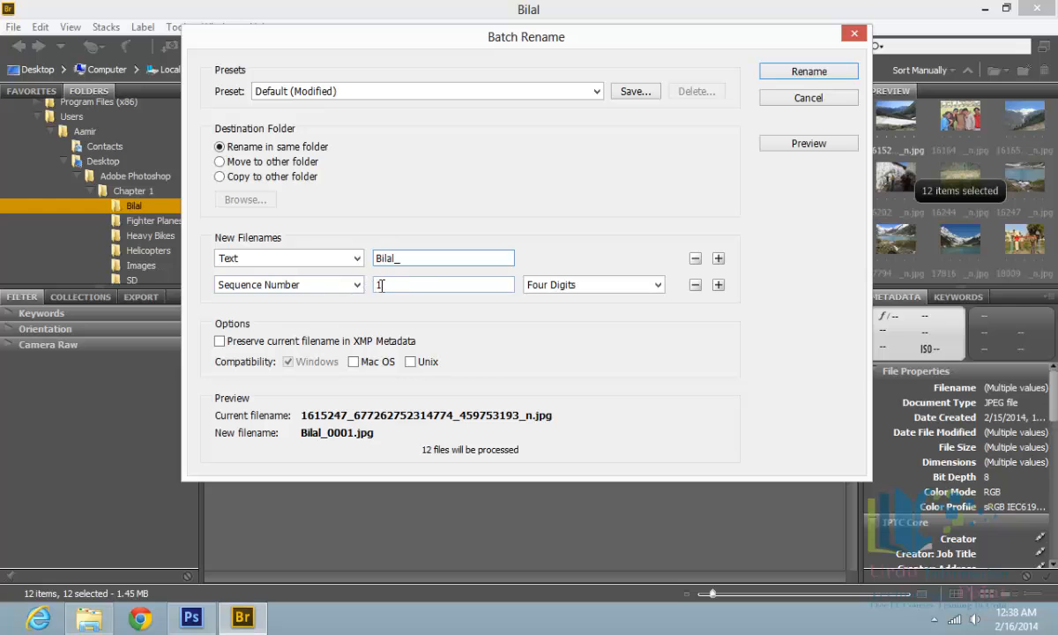
{"action": "left_click", "coordinate": [658, 285]}
{"action": "left_click", "coordinate": [619, 316]}
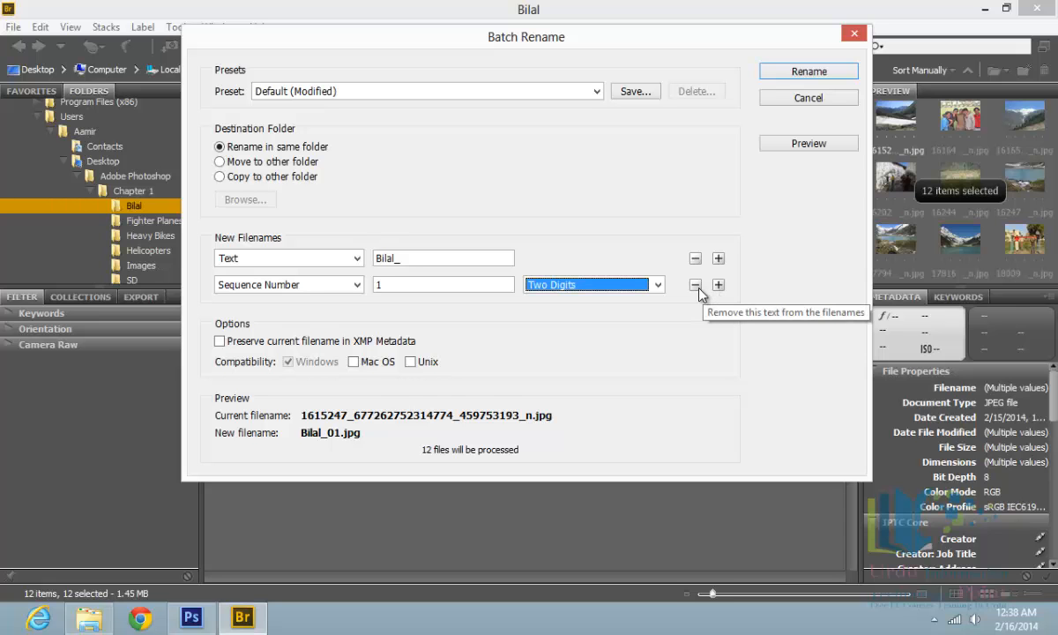
Step: Save the current batch rename settings as a preset named Urdu IT Point
{"action": "left_click", "coordinate": [636, 91]}
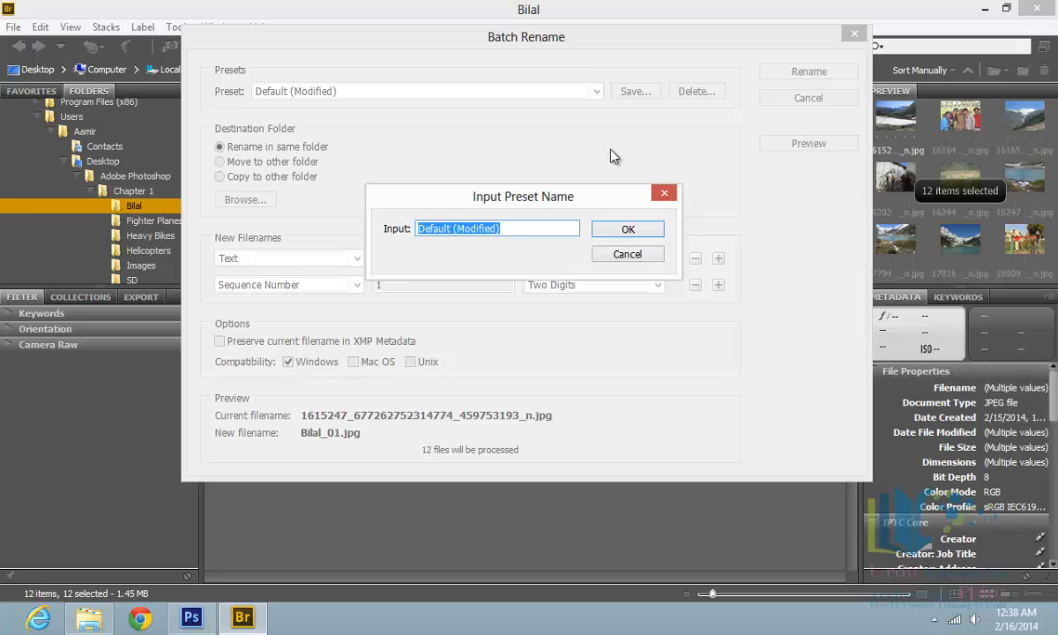
{"action": "type", "text": "Urdu I"}
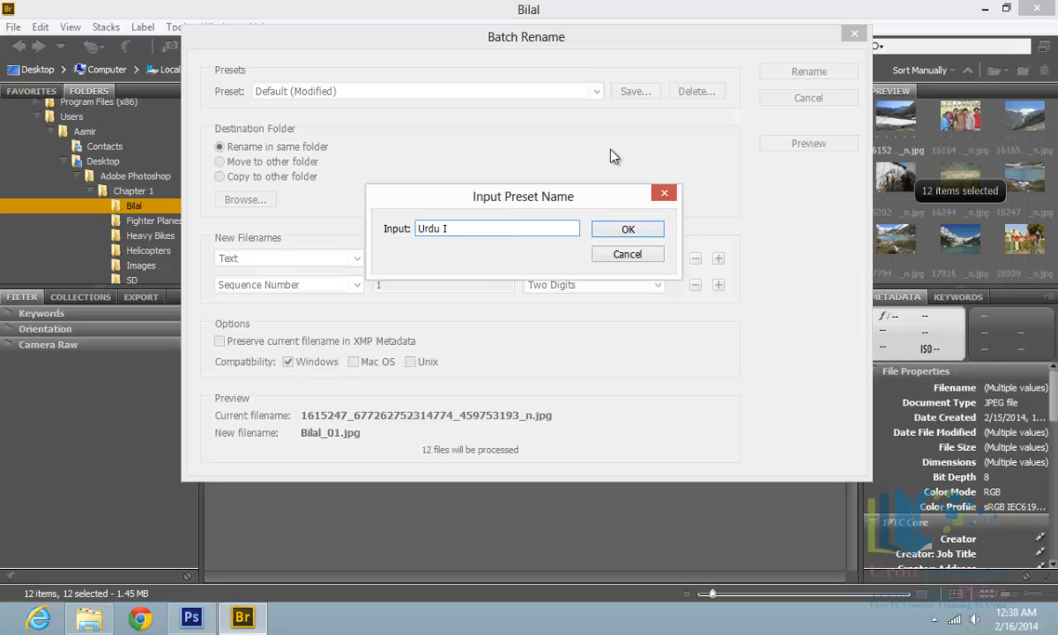
{"action": "type", "text": "T Point"}
{"action": "key", "text": "Return"}
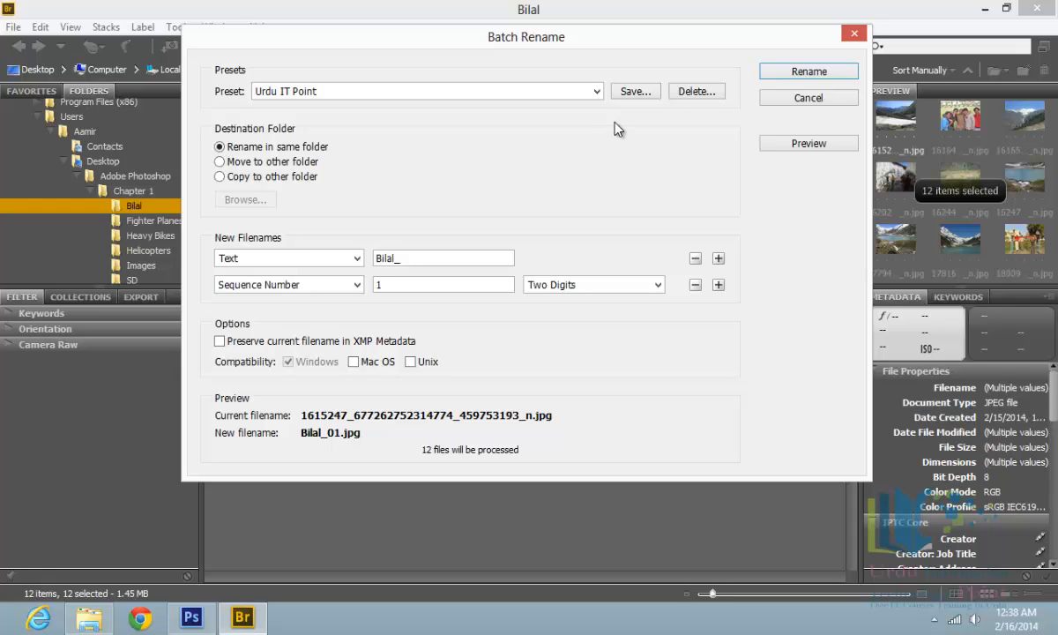
Step: Try the Default rename preset, reload Urdu IT Point, rename the selected images with it, and deselect them
{"action": "left_click", "coordinate": [597, 91]}
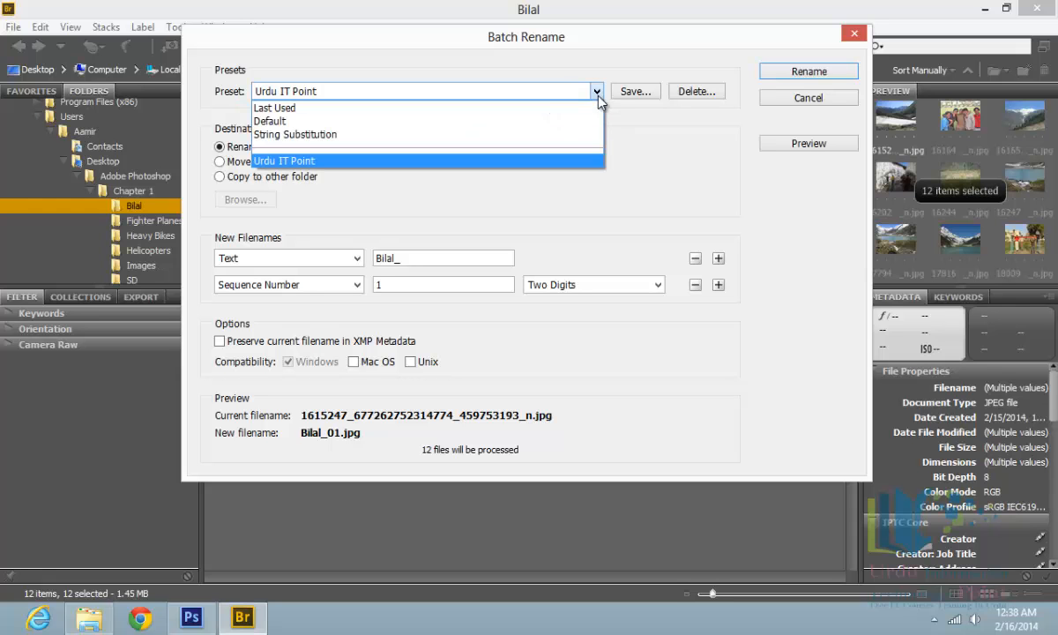
{"action": "left_click", "coordinate": [521, 130]}
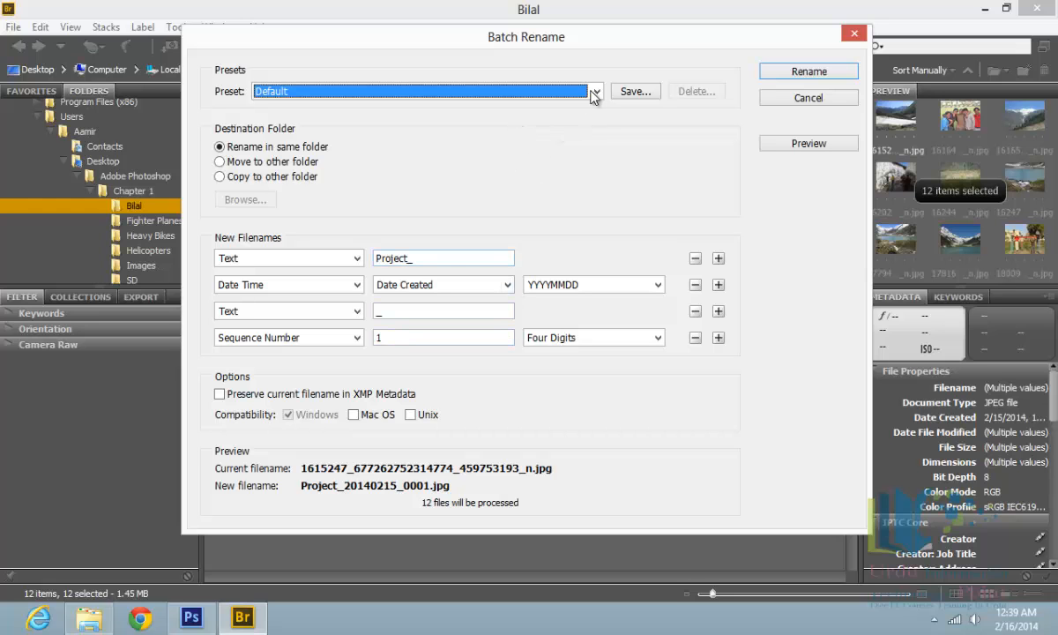
{"action": "left_click", "coordinate": [558, 91]}
{"action": "left_click", "coordinate": [533, 161]}
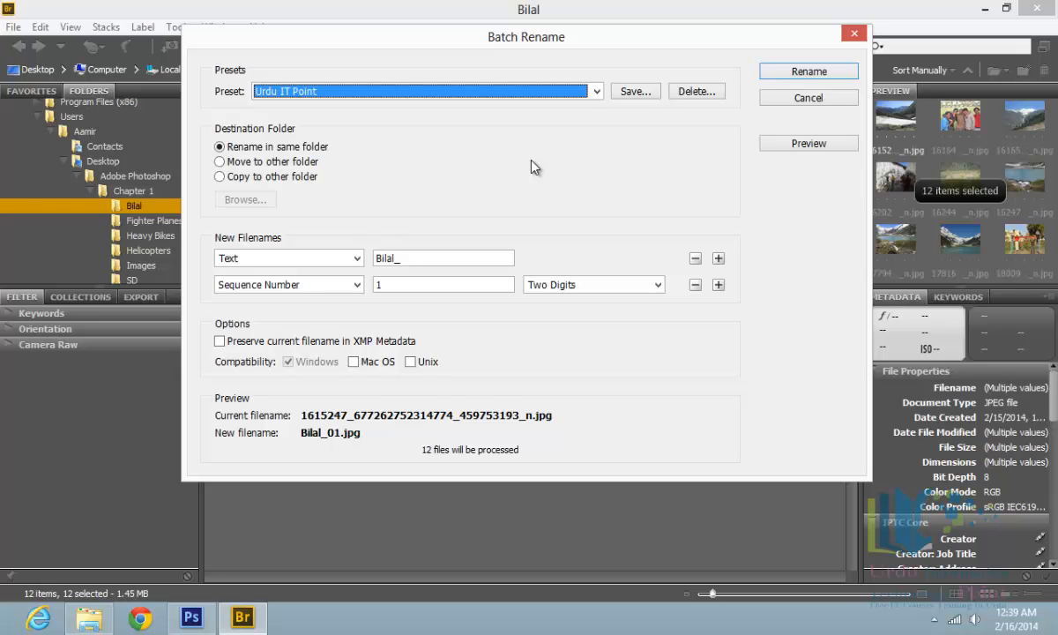
{"action": "left_click", "coordinate": [778, 73]}
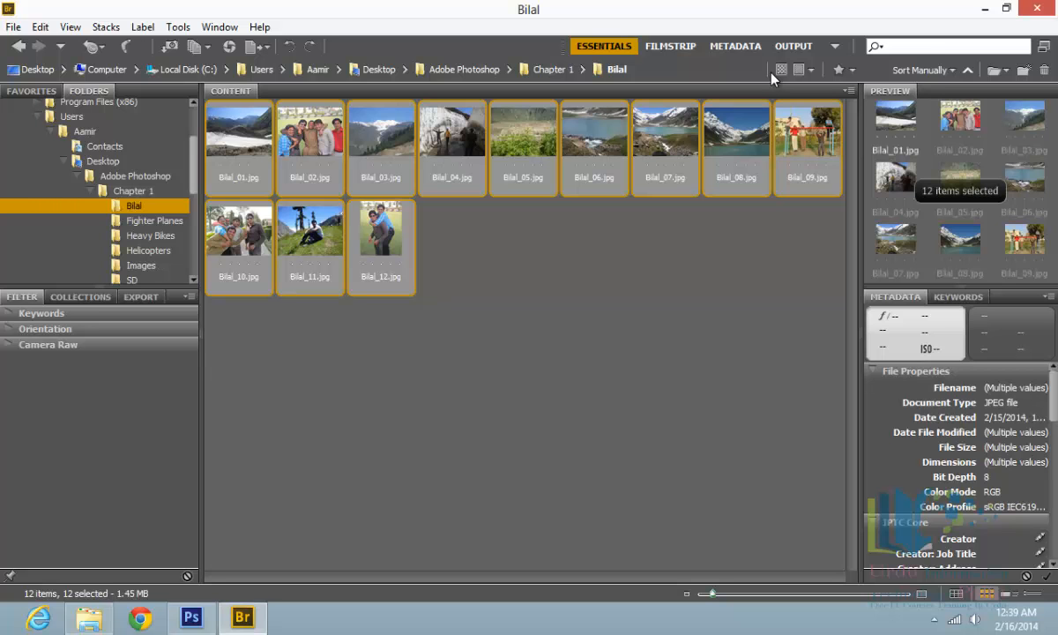
{"action": "left_click", "coordinate": [333, 505]}
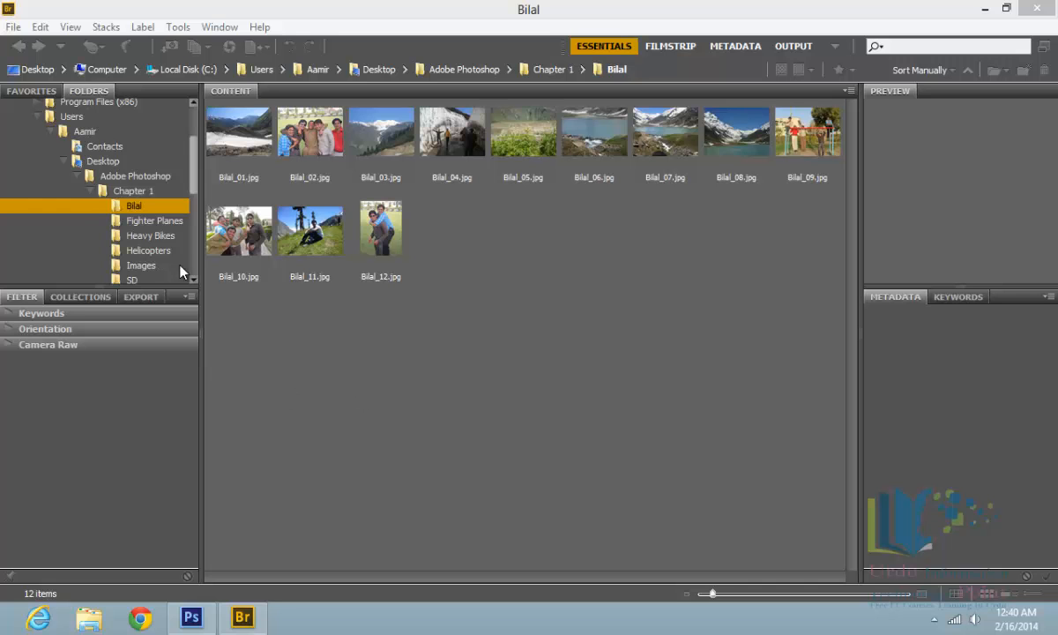
Step: Collapse the Chapter 1 folder and open the 20140213 folder inside Camera
{"action": "left_click", "coordinate": [91, 191]}
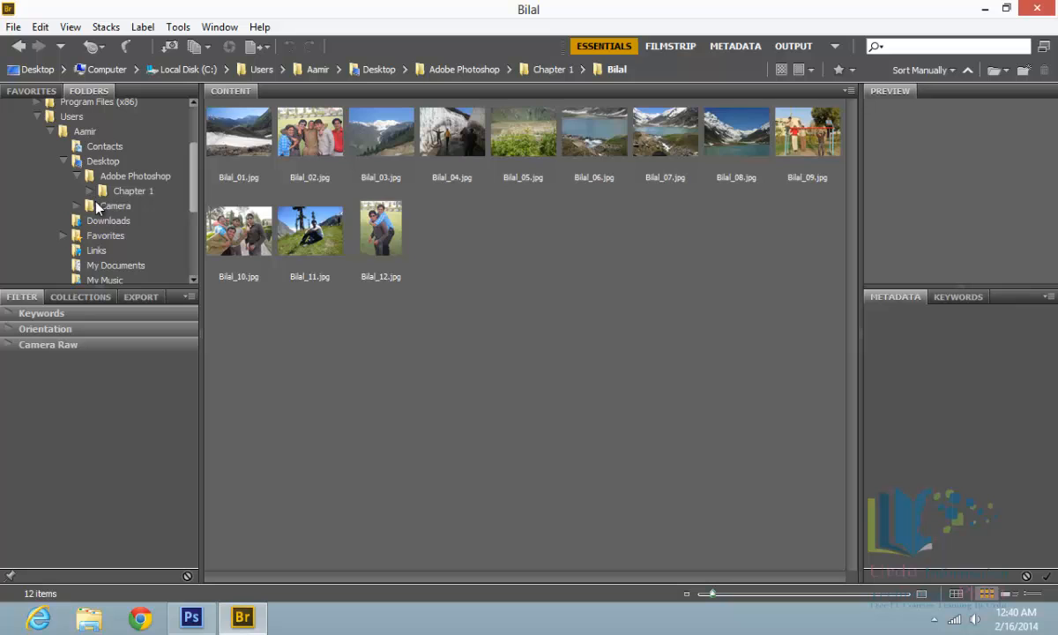
{"action": "left_click", "coordinate": [100, 206]}
{"action": "left_click", "coordinate": [76, 207]}
{"action": "left_click", "coordinate": [123, 220]}
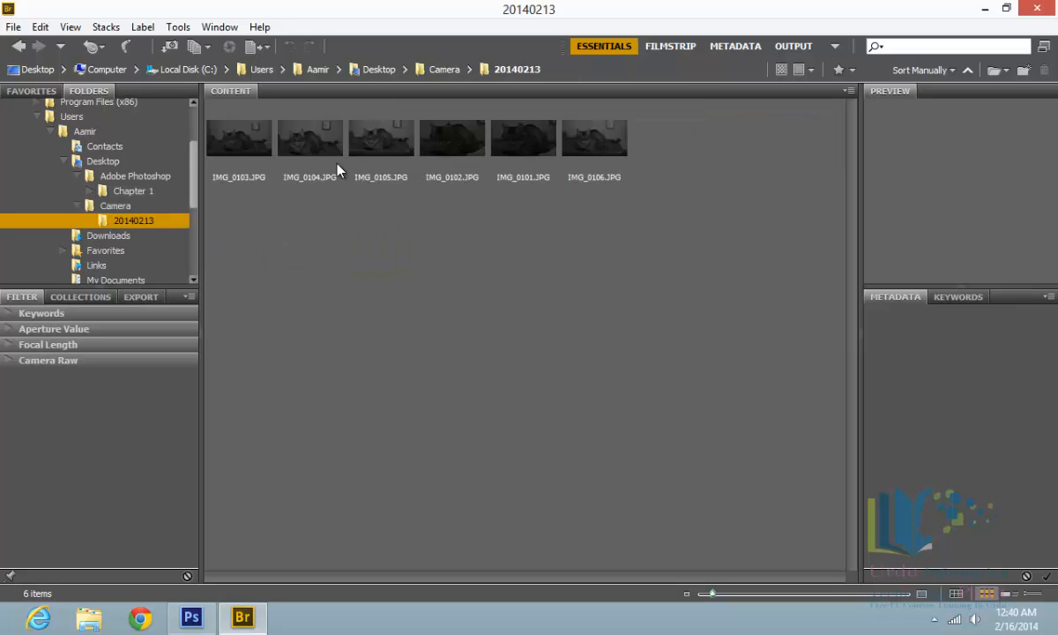
Step: Select IMG_0105.JPG, and collapse the preview and the File Properties section to give the remaining metadata more room
{"action": "left_click", "coordinate": [361, 155]}
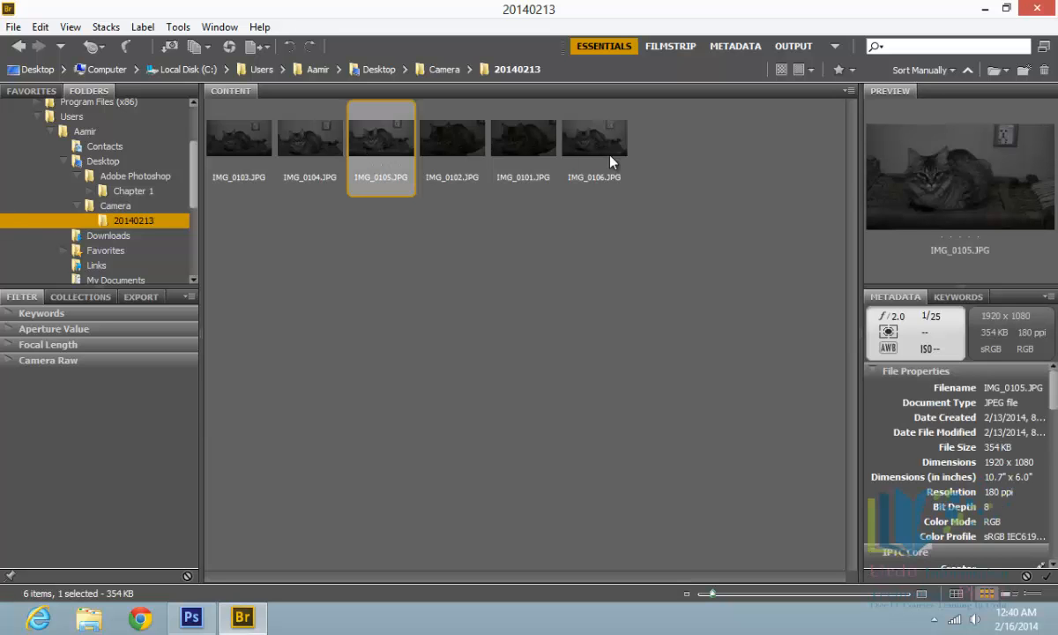
{"action": "double_click", "coordinate": [898, 92]}
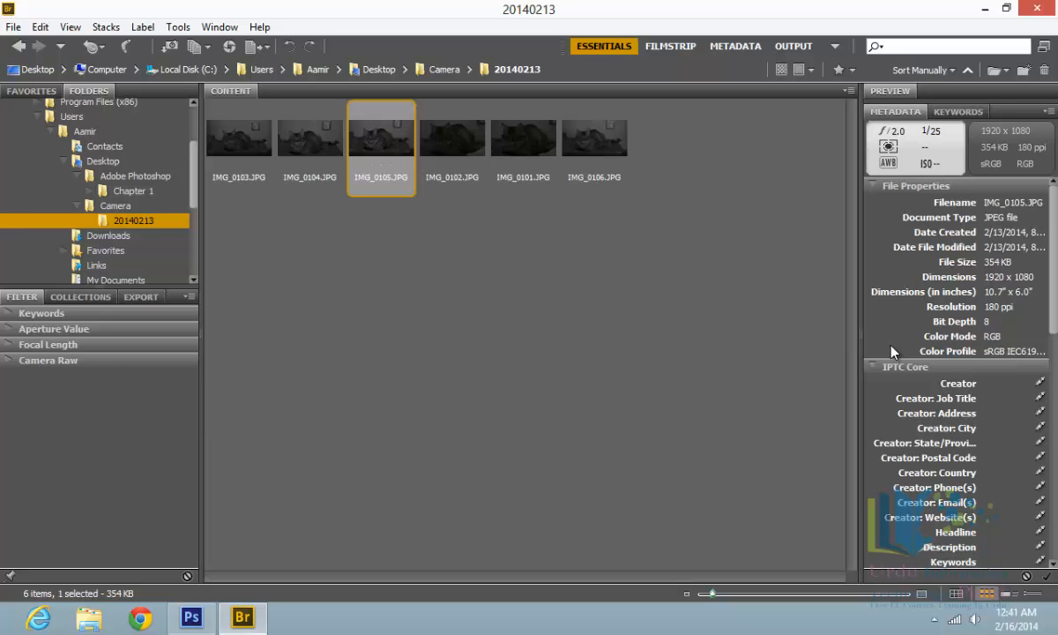
{"action": "left_click", "coordinate": [872, 187]}
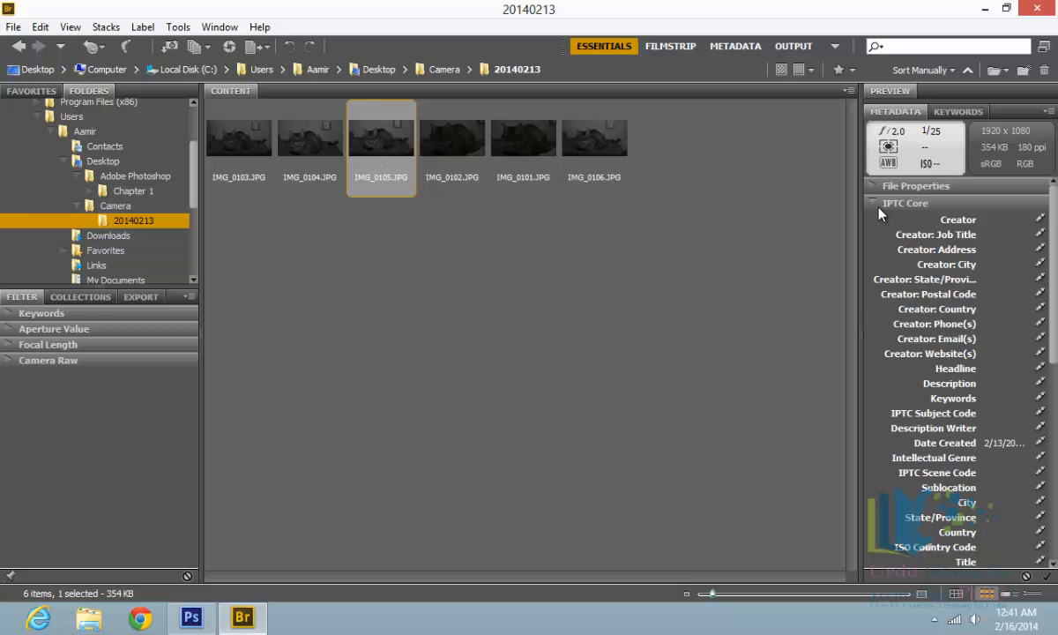
Step: Examine the image's IPTC Core fields, copyright status options and Camera Data (Exif) section without editing anything
{"action": "left_click", "coordinate": [1005, 220]}
{"action": "left_click_drag", "start_coordinate": [1056, 238], "coordinate": [1044, 344]}
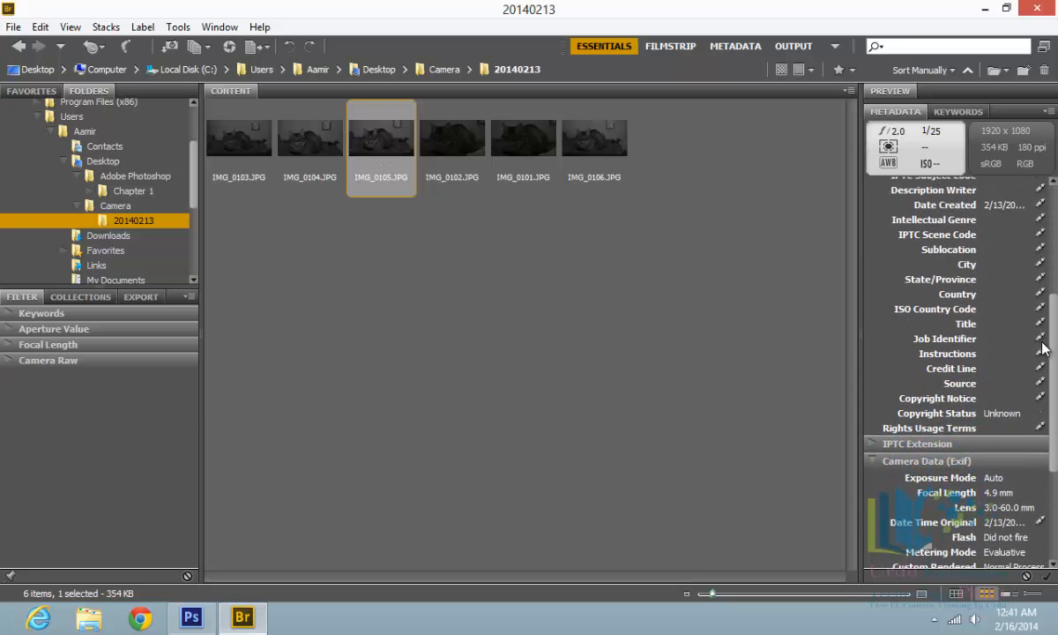
{"action": "left_click", "coordinate": [984, 413]}
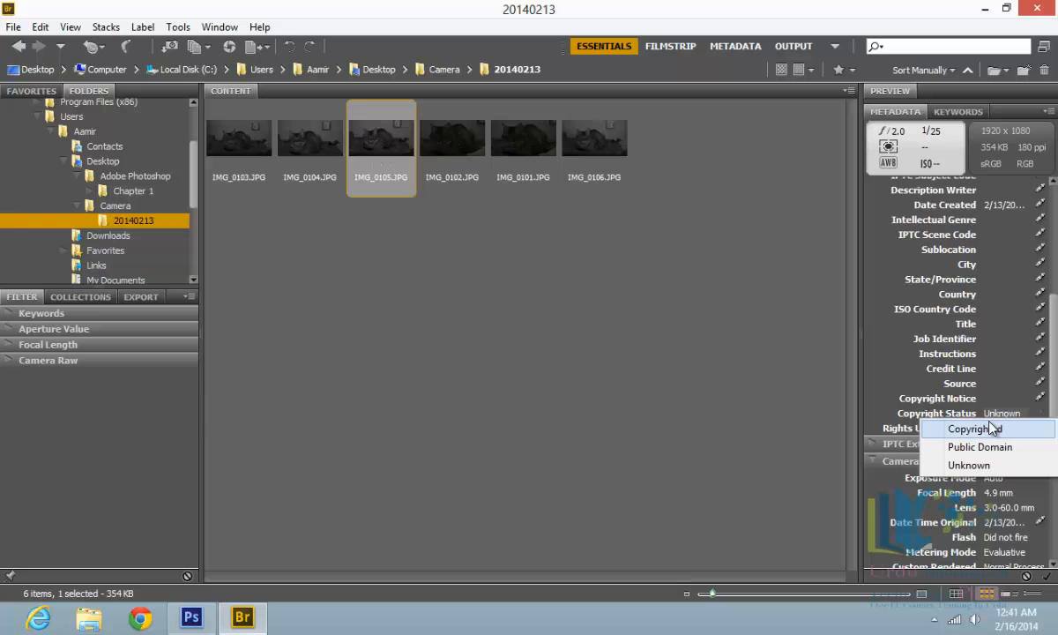
{"action": "left_click", "coordinate": [990, 400]}
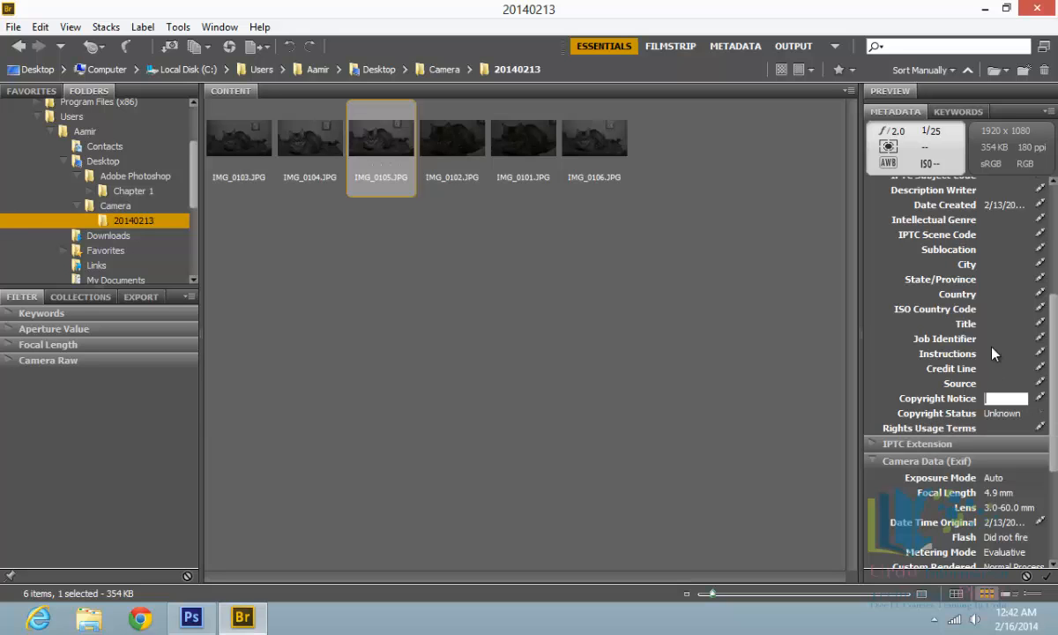
{"action": "left_click", "coordinate": [996, 278]}
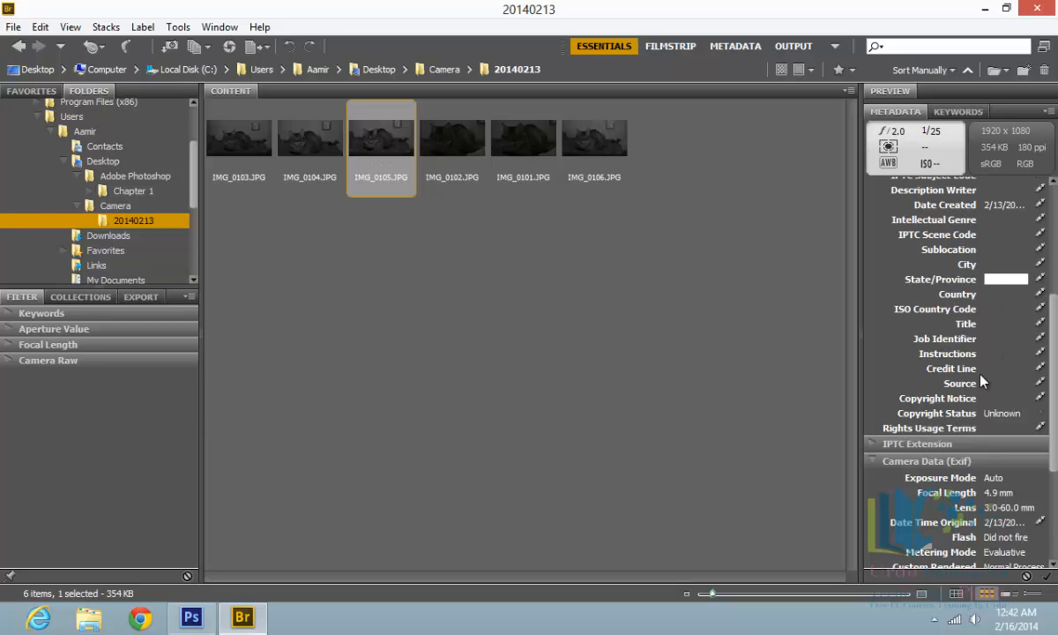
{"action": "left_click", "coordinate": [870, 459]}
{"action": "left_click", "coordinate": [870, 461]}
{"action": "scroll", "coordinate": [1054, 291], "scroll_direction": "up", "scroll_amount": 3}
{"action": "left_click_drag", "start_coordinate": [1054, 291], "coordinate": [1055, 223]}
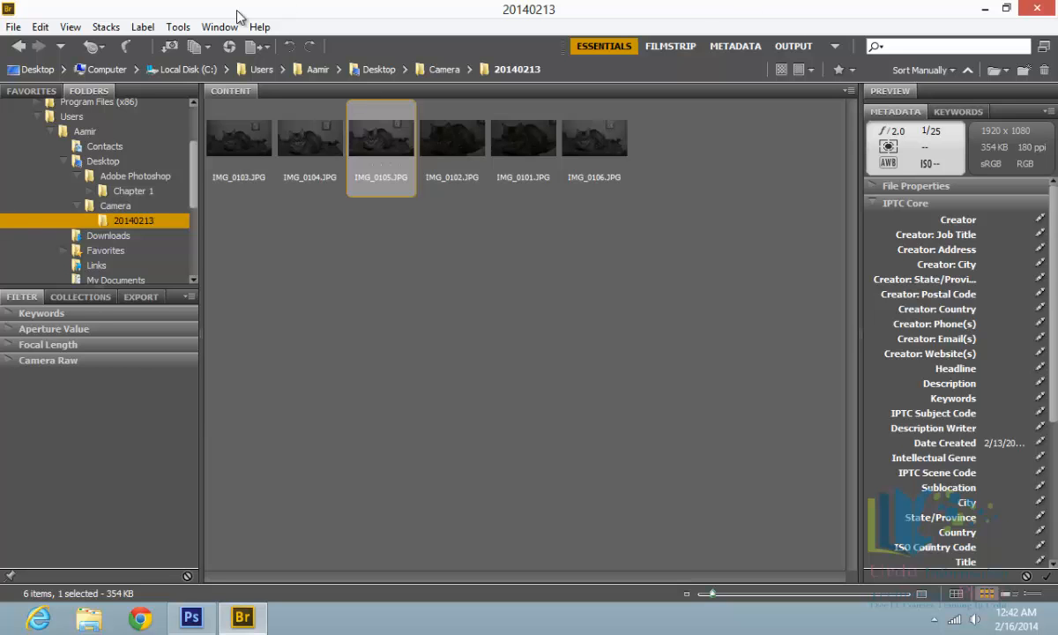
{"action": "left_click", "coordinate": [181, 27]}
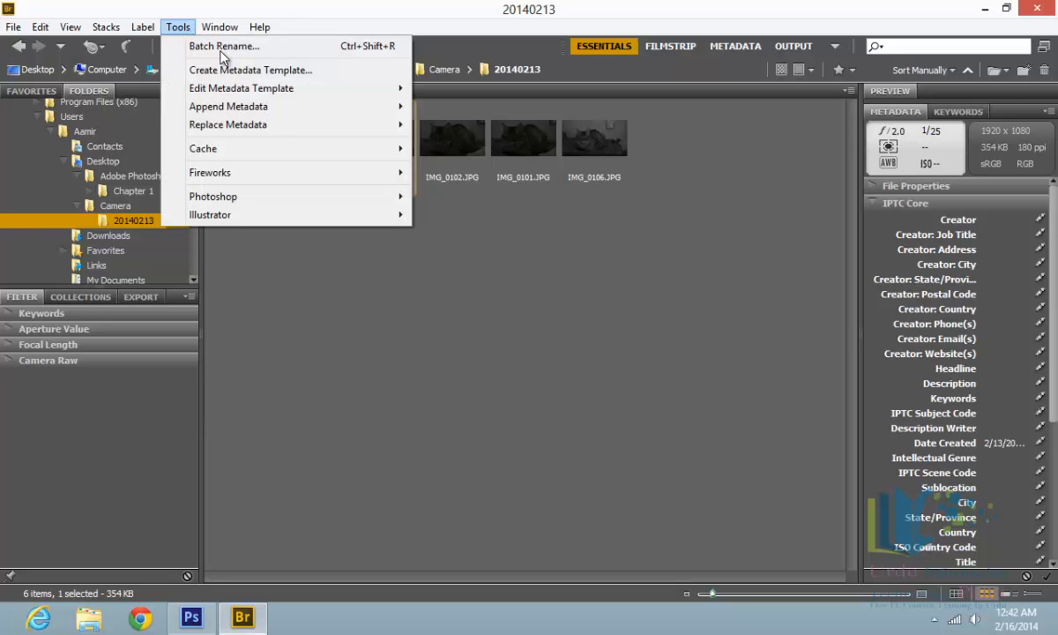
{"action": "left_click", "coordinate": [346, 73]}
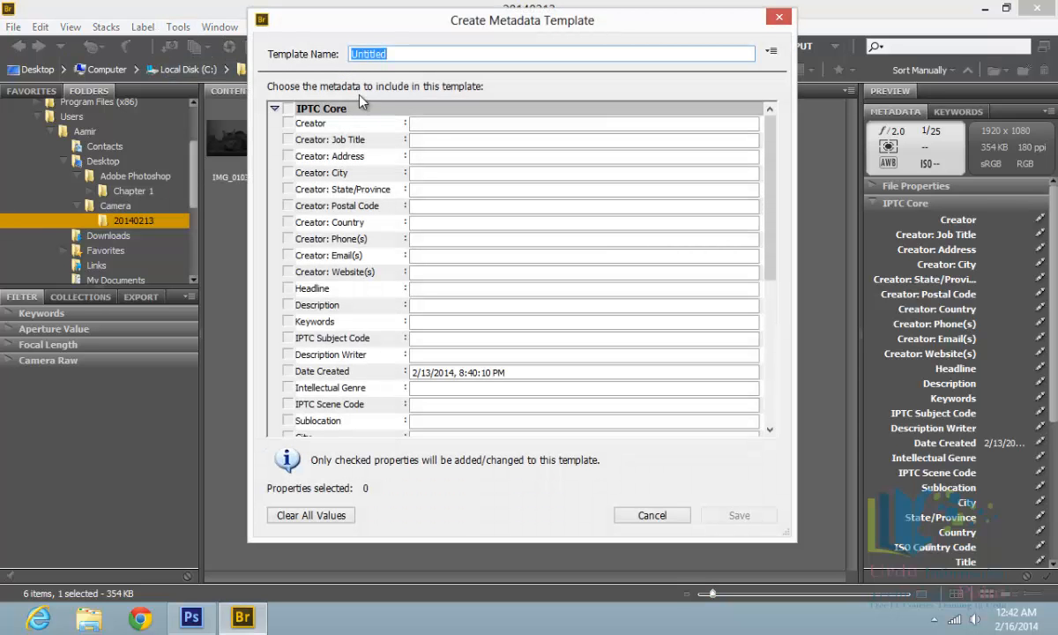
{"action": "left_click", "coordinate": [452, 124]}
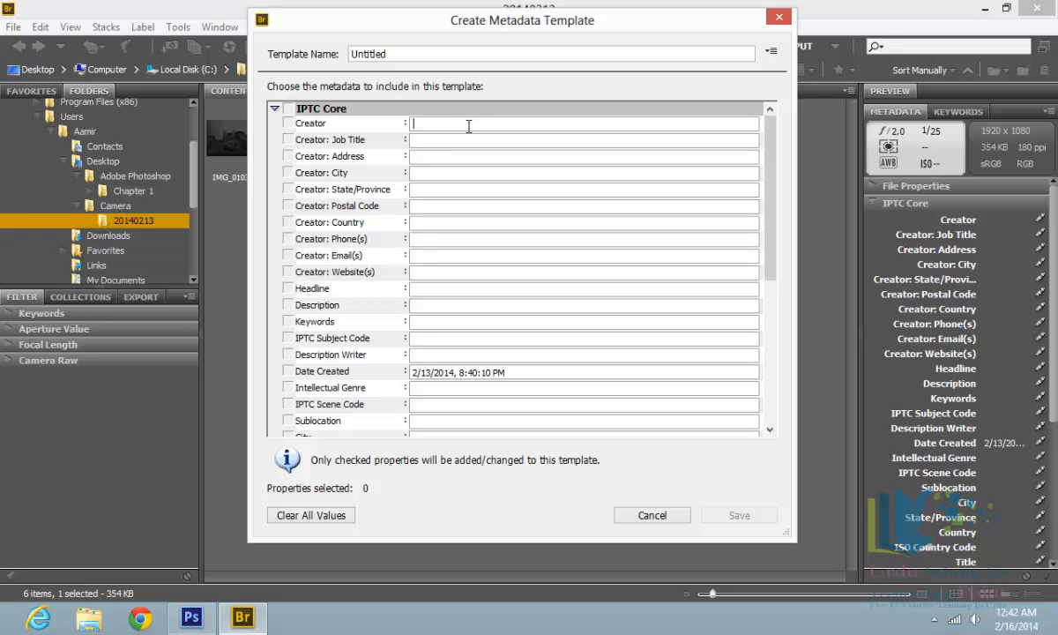
{"action": "type", "text": "Aamir Shehzad"}
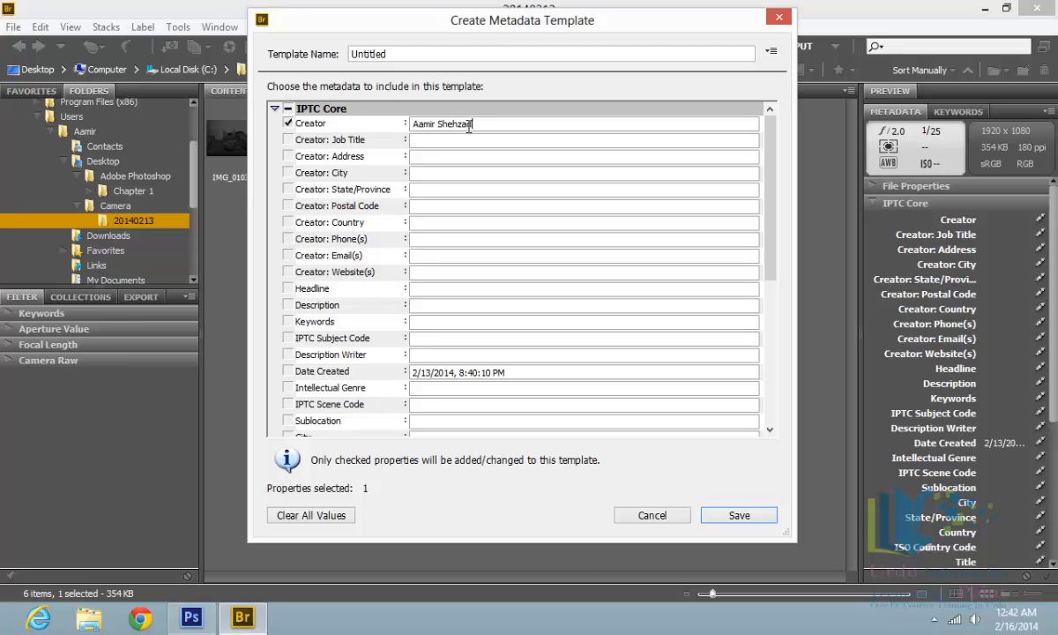
{"action": "left_click", "coordinate": [452, 140]}
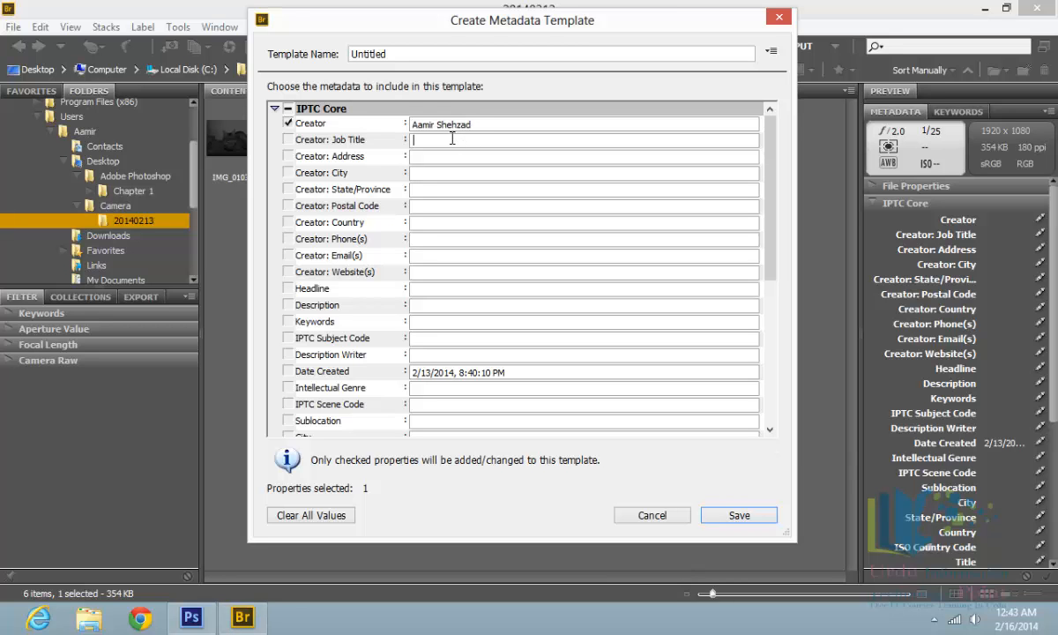
{"action": "type", "text": "Founder"}
{"action": "left_click", "coordinate": [438, 270]}
{"action": "type", "text": "www.urduitpoint.com"}
Step: Set the template's copyright status to Copyrighted and its copyright notice to "© 2014 Urdu I.T Point"
{"action": "left_click_drag", "start_coordinate": [769, 263], "coordinate": [777, 401]}
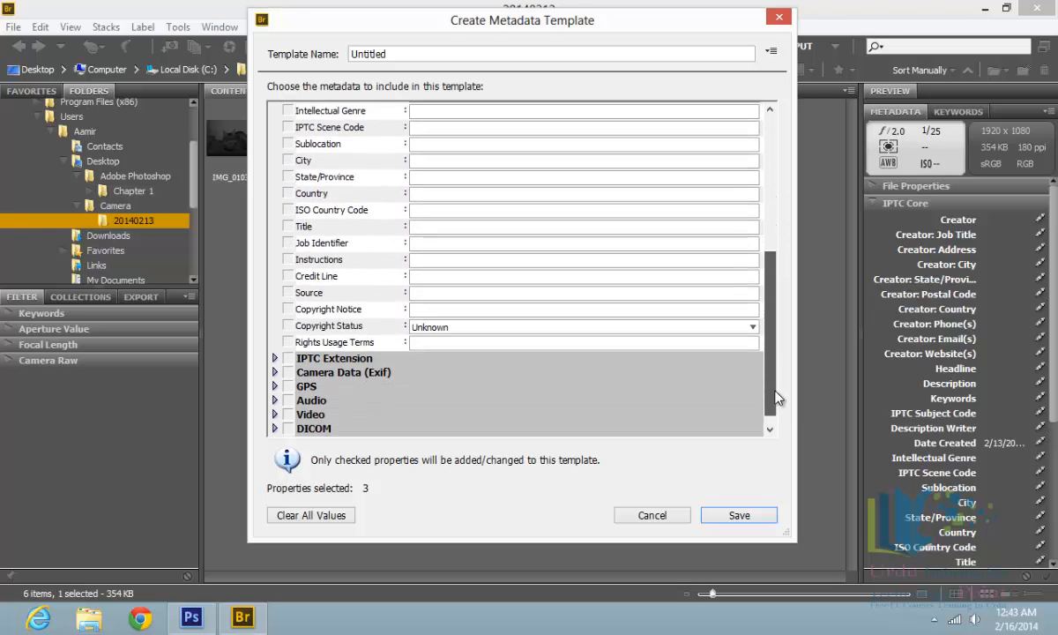
{"action": "left_click", "coordinate": [749, 327]}
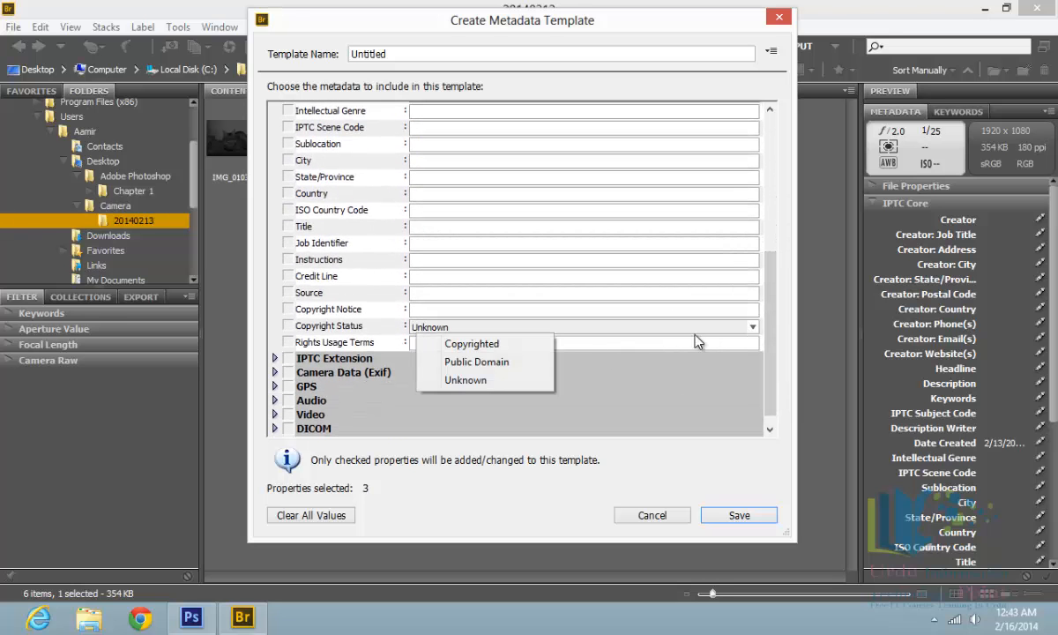
{"action": "left_click", "coordinate": [510, 350]}
{"action": "left_click", "coordinate": [448, 307]}
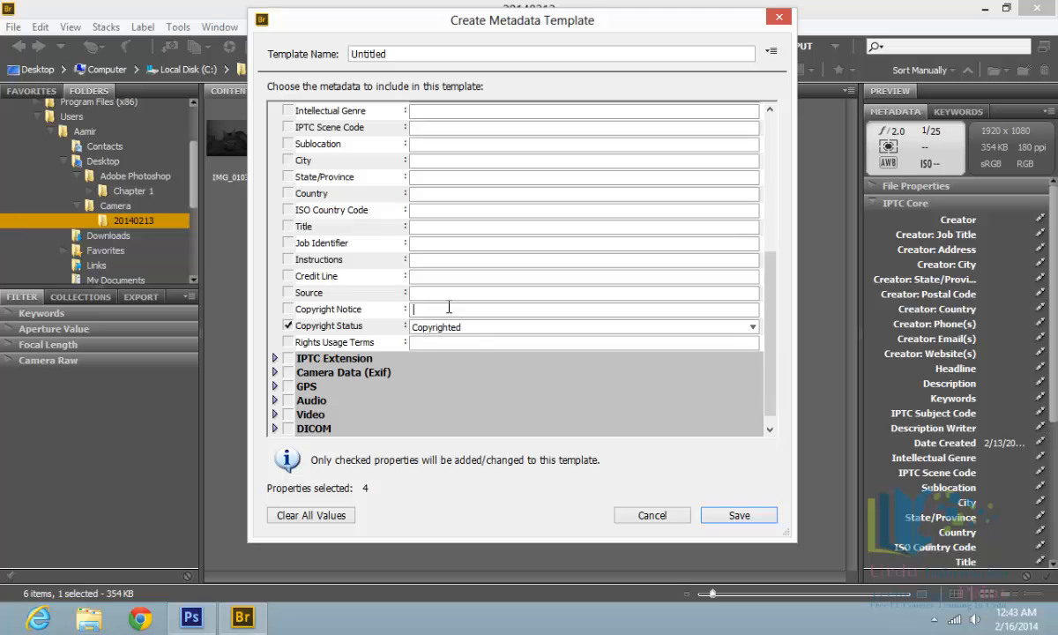
{"action": "scroll", "coordinate": [451, 312], "scroll_direction": "down", "scroll_amount": 1}
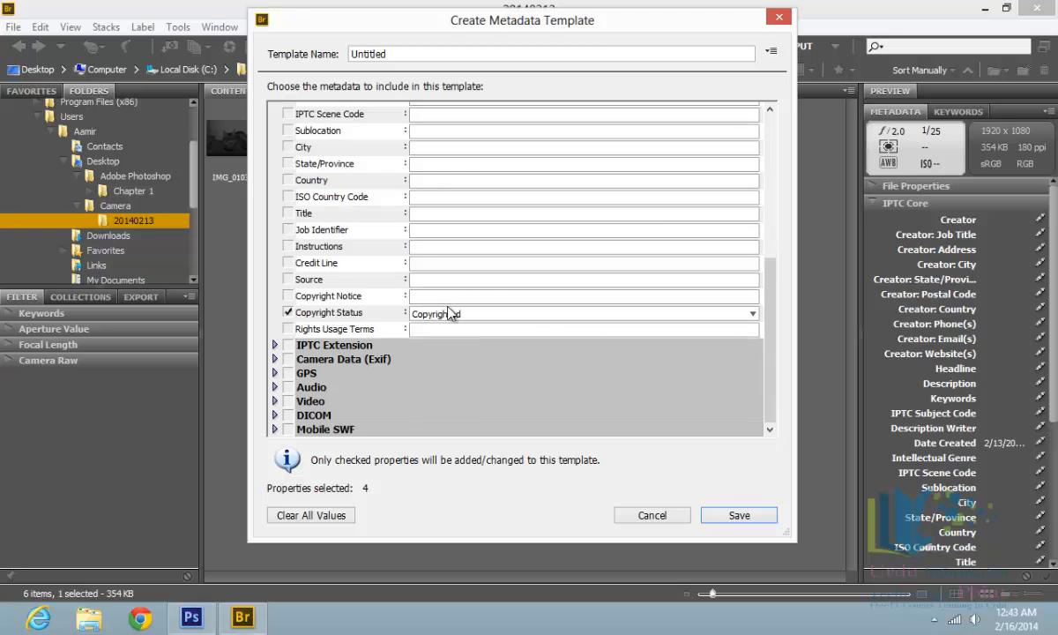
{"action": "scroll", "coordinate": [451, 312], "scroll_direction": "up", "scroll_amount": 6}
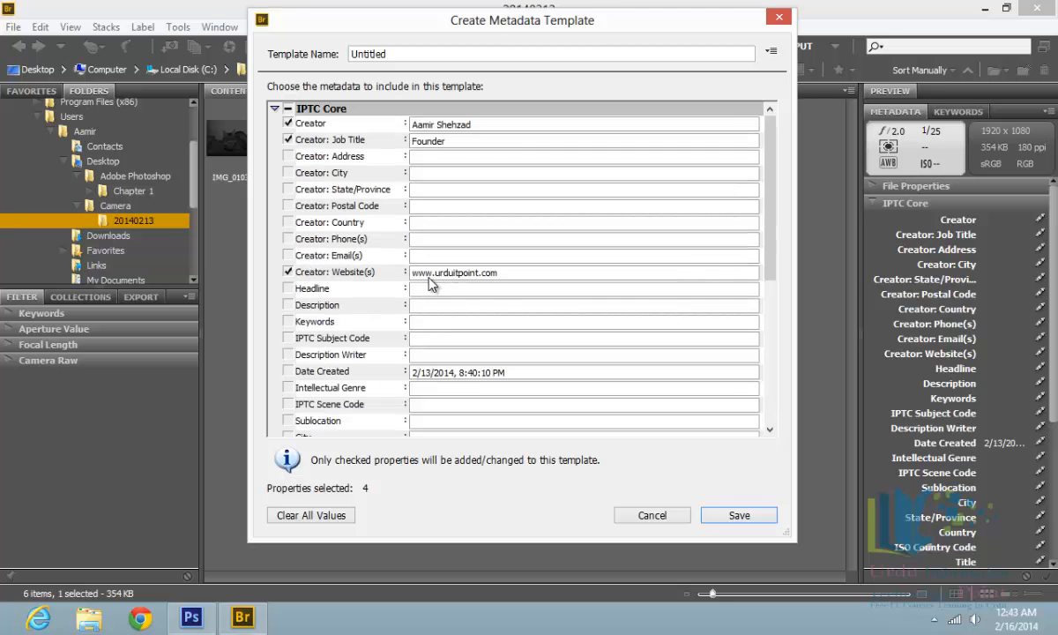
{"action": "scroll", "coordinate": [510, 411], "scroll_direction": "down", "scroll_amount": 1}
{"action": "scroll", "coordinate": [481, 393], "scroll_direction": "down", "scroll_amount": 5}
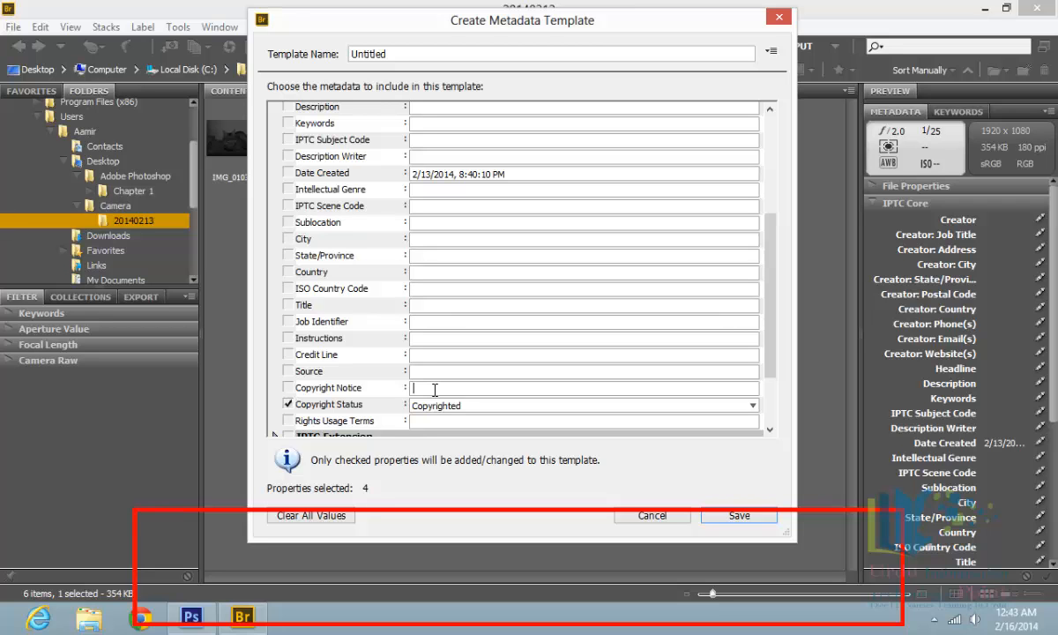
{"action": "type", "text": "©"}
{"action": "type", "text": "2014"}
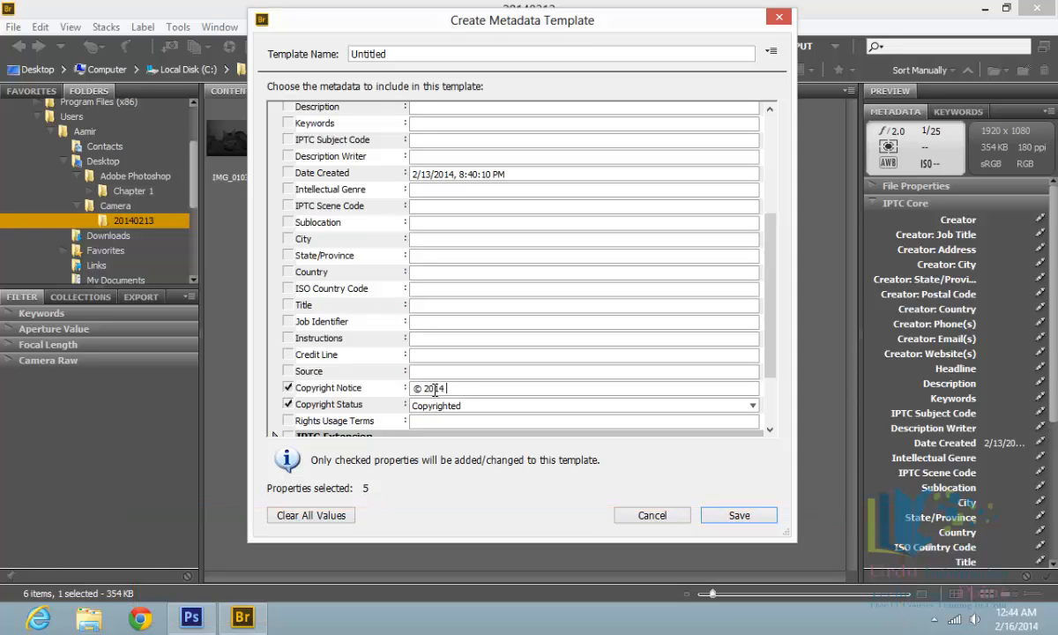
{"action": "type", "text": " Urdu I.T Point"}
Step: Name the metadata template "UITP Copyright 2014" and save it
{"action": "left_click_drag", "start_coordinate": [388, 54], "coordinate": [282, 57]}
{"action": "type", "text": "UITP"}
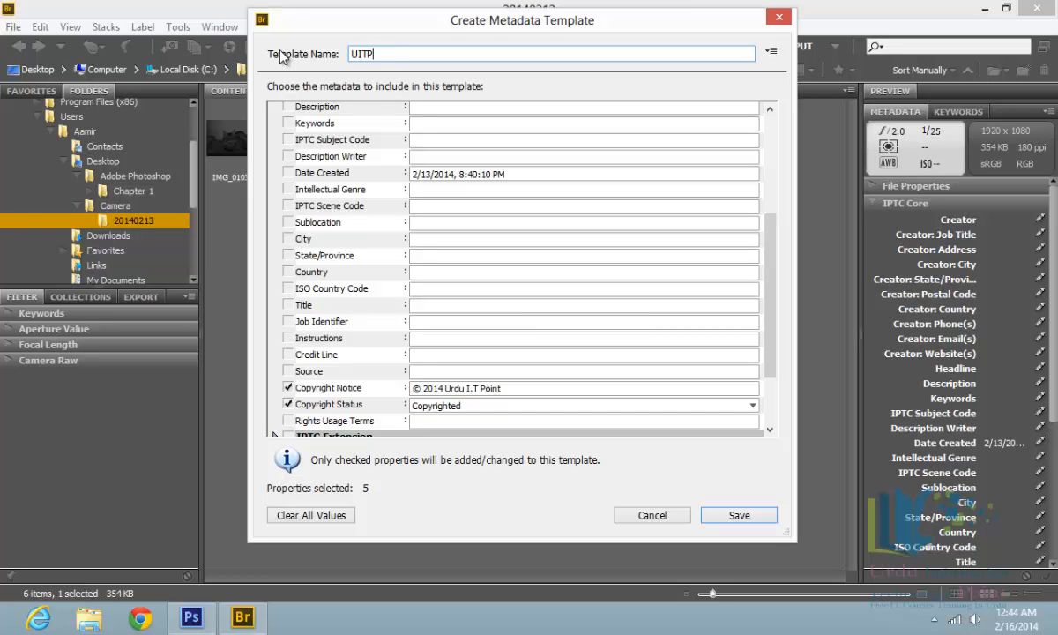
{"action": "type", "text": " Copyright 2014"}
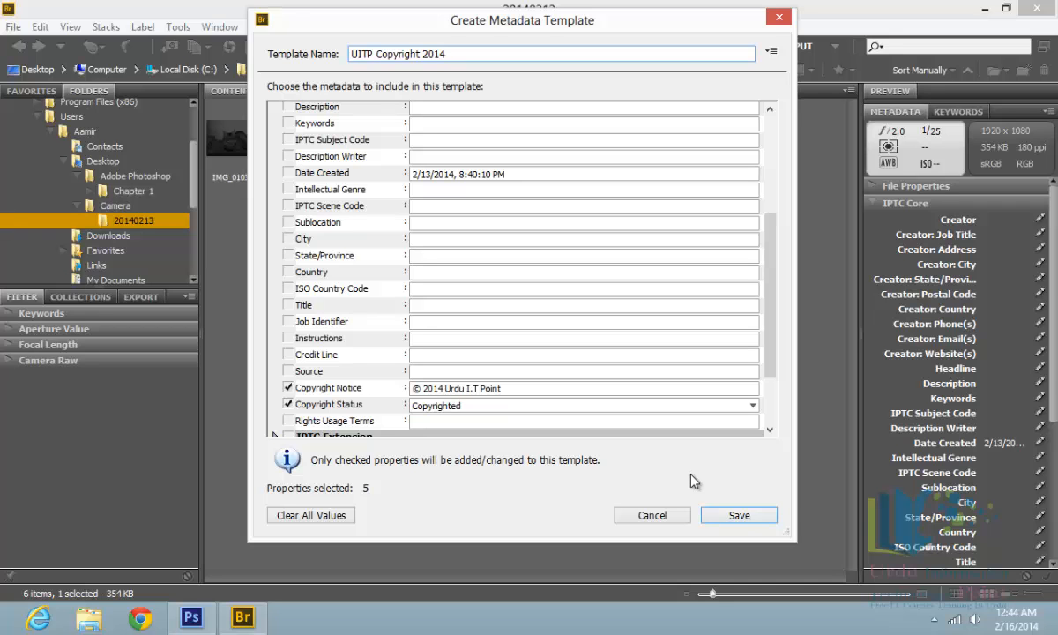
{"action": "left_click", "coordinate": [739, 517]}
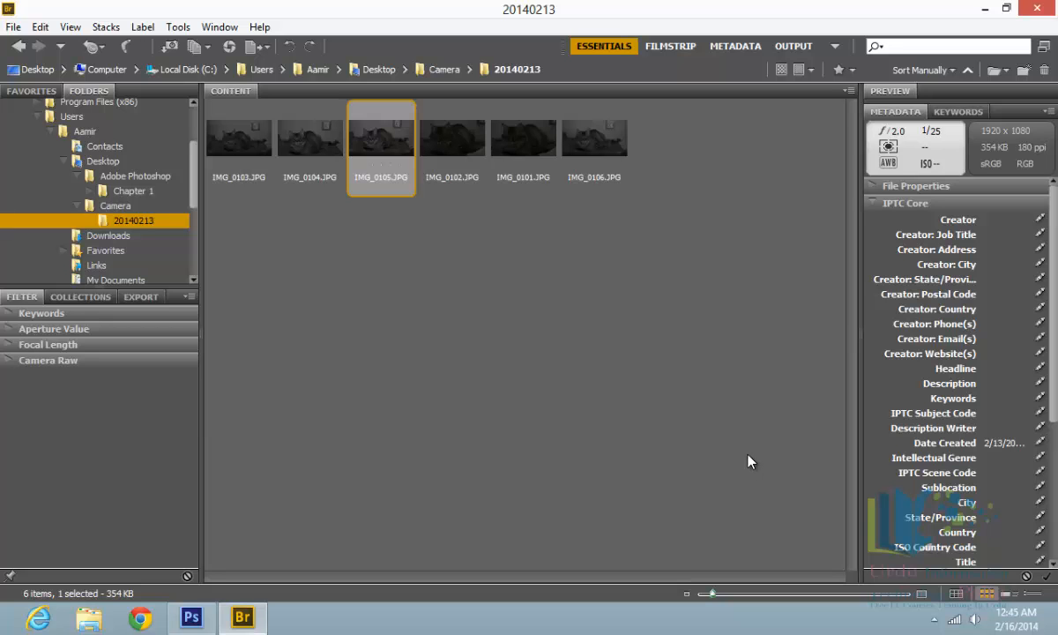
Step: Replace the metadata of all six images in the 20140213 folder with the UITP Copyright 2014 template
{"action": "left_click_drag", "start_coordinate": [658, 140], "coordinate": [221, 206]}
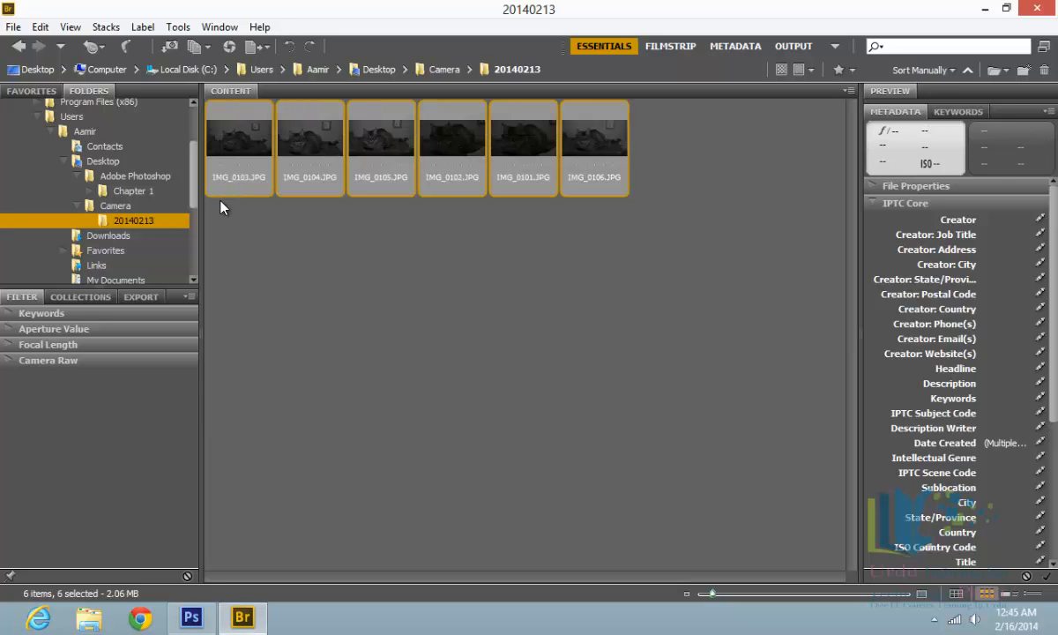
{"action": "left_click", "coordinate": [176, 27]}
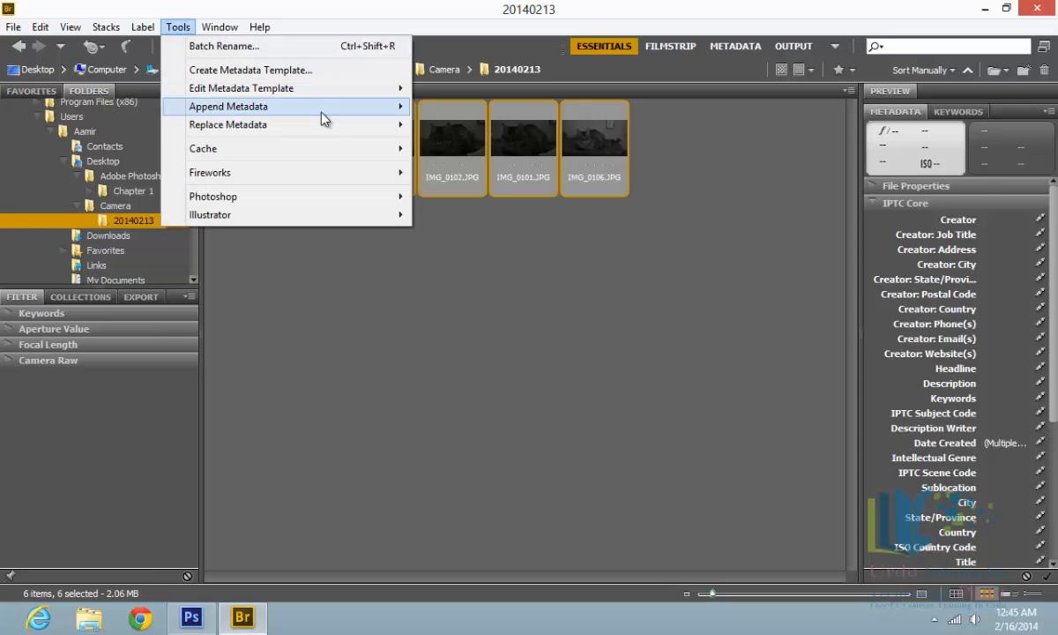
{"action": "mouse_move", "coordinate": [322, 113]}
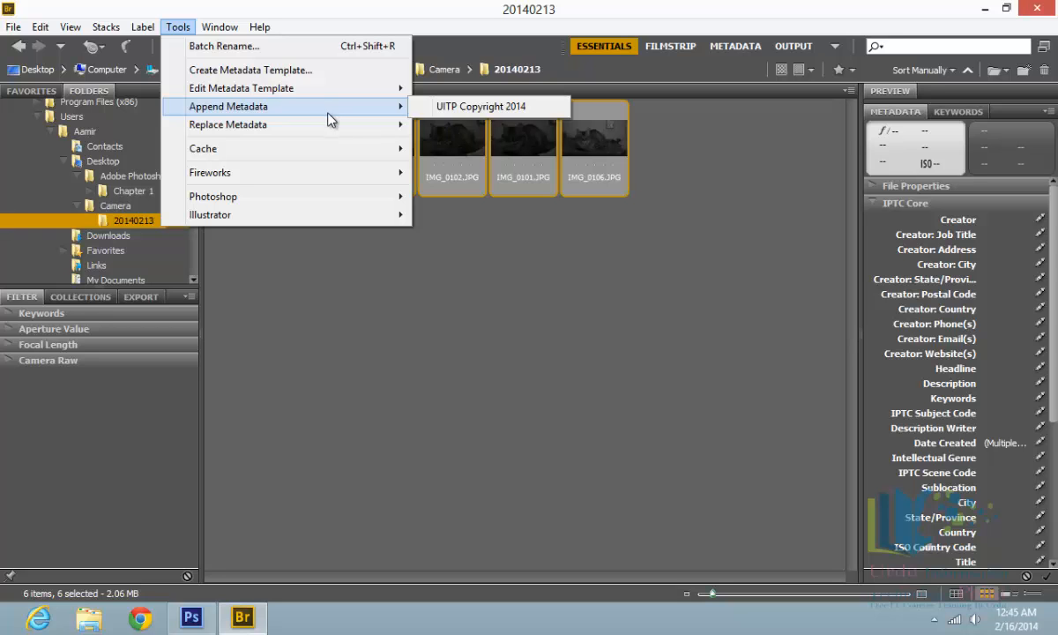
{"action": "mouse_move", "coordinate": [343, 133]}
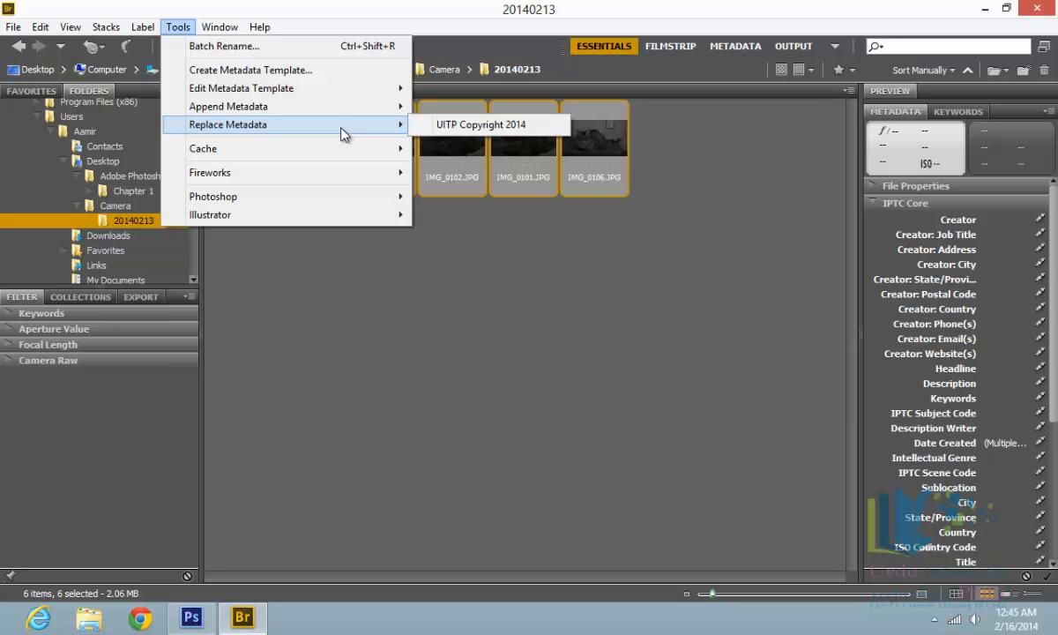
{"action": "left_click", "coordinate": [477, 128]}
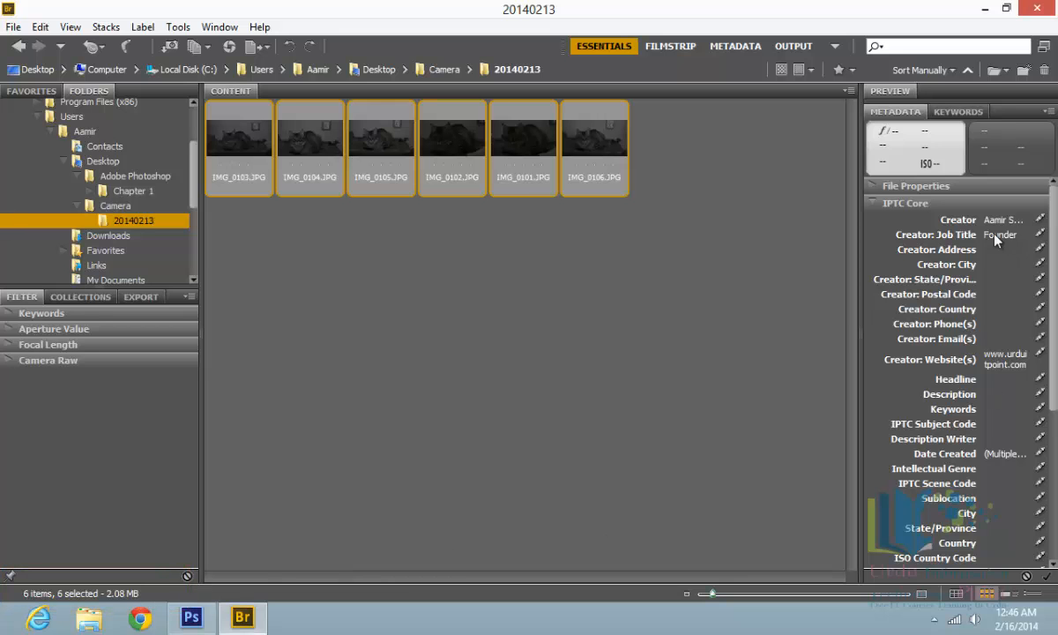
Step: Check the IPTC Core creator, job title and website fields on the individual images in the 20140213 folder
{"action": "left_click", "coordinate": [996, 222]}
{"action": "left_click", "coordinate": [595, 148]}
{"action": "left_click", "coordinate": [595, 147]}
{"action": "left_click", "coordinate": [527, 148]}
{"action": "left_click", "coordinate": [477, 151]}
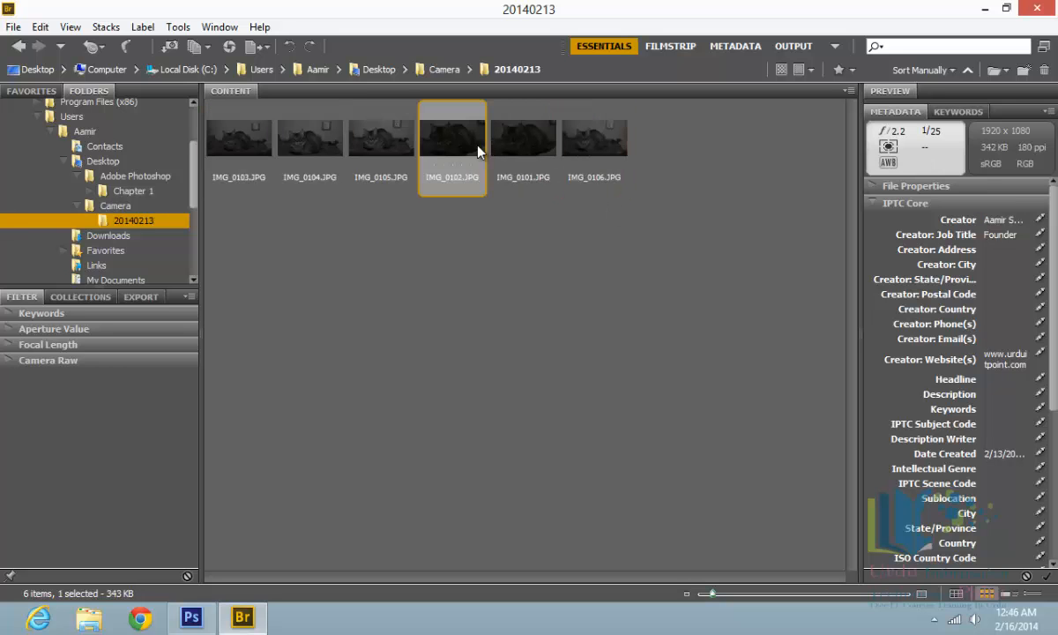
{"action": "left_click", "coordinate": [379, 150]}
{"action": "left_click", "coordinate": [309, 146]}
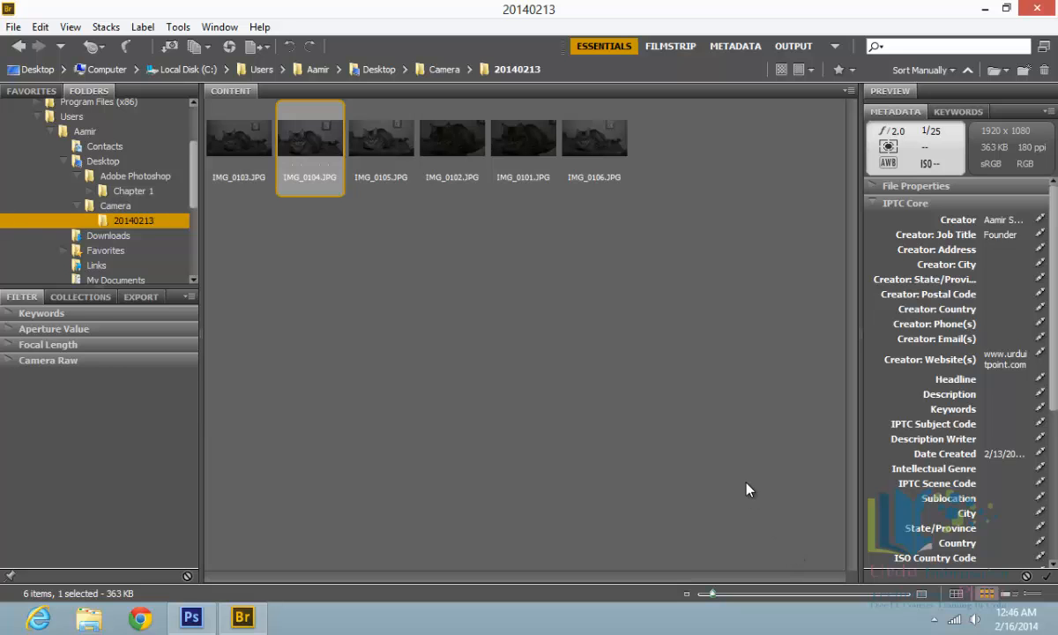
Step: Browse to the first subfolder inside the Chapter 1 folder
{"action": "left_click", "coordinate": [141, 192]}
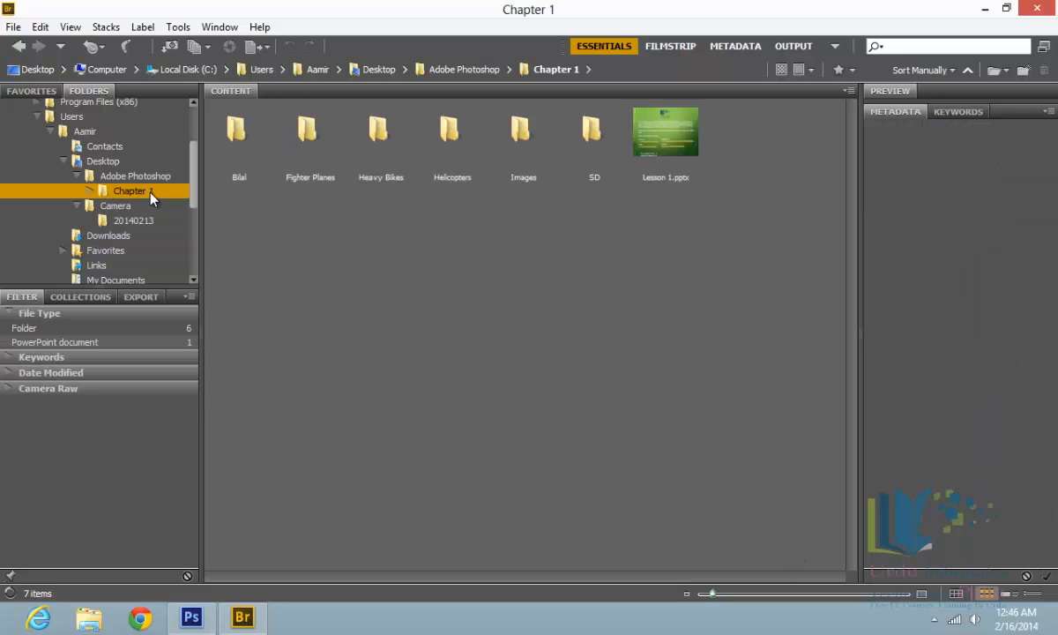
{"action": "left_click", "coordinate": [92, 191]}
{"action": "left_click", "coordinate": [144, 204]}
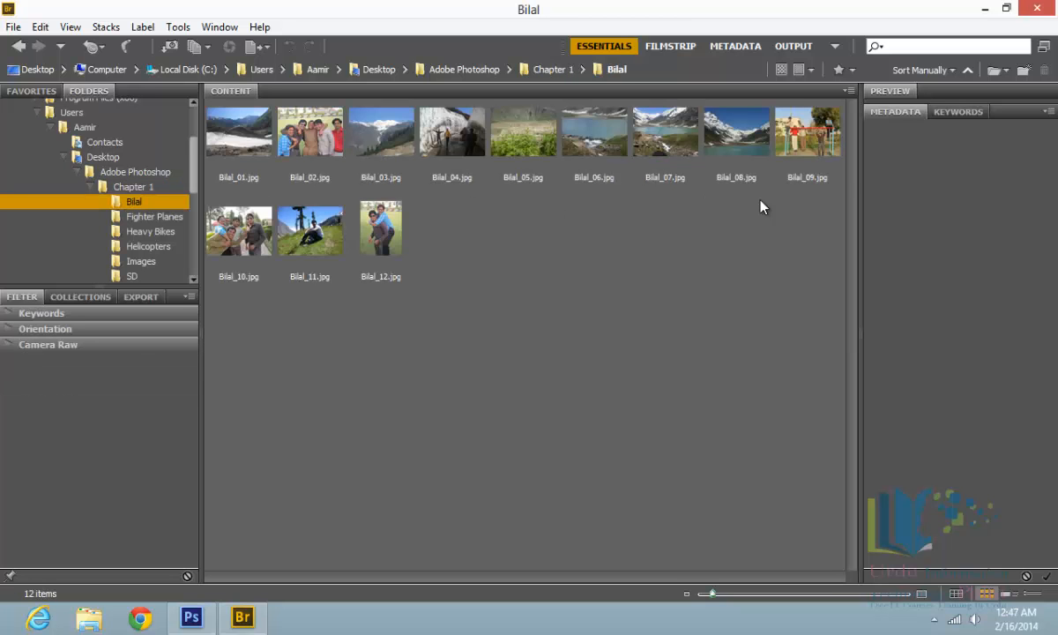
Step: Delete the default keyword sets Events, People and Places from the keyword list
{"action": "left_click", "coordinate": [952, 114]}
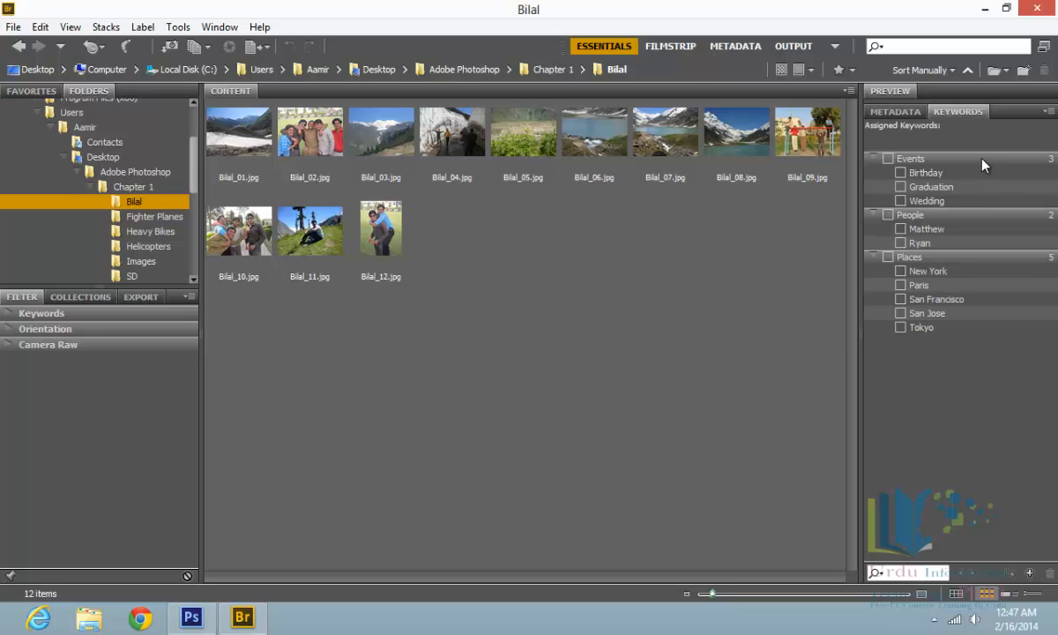
{"action": "left_click", "coordinate": [1005, 159]}
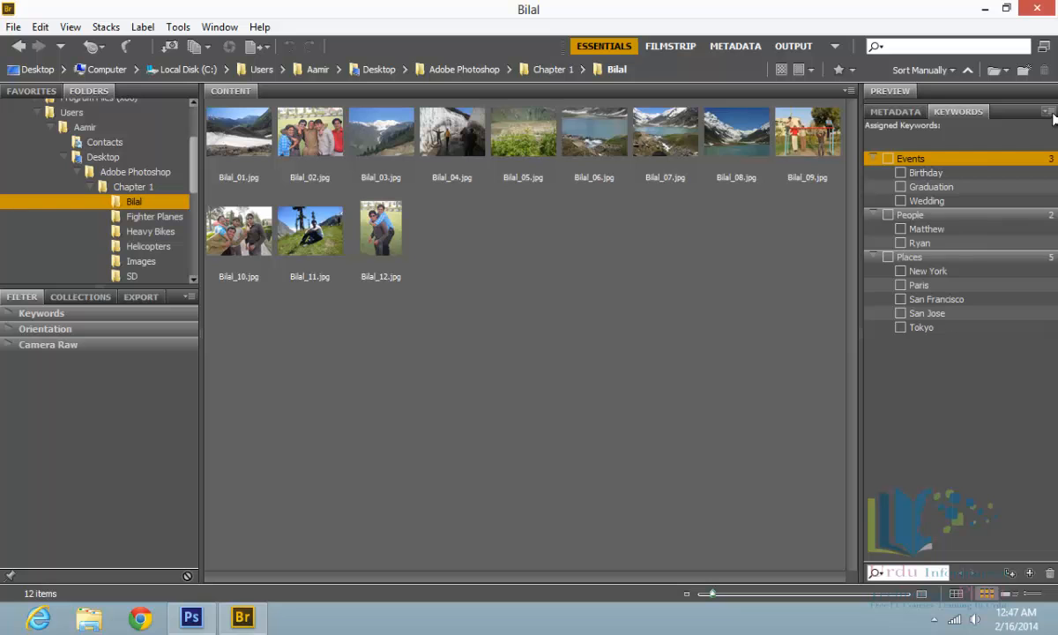
{"action": "left_click", "coordinate": [1048, 111]}
{"action": "left_click", "coordinate": [983, 192]}
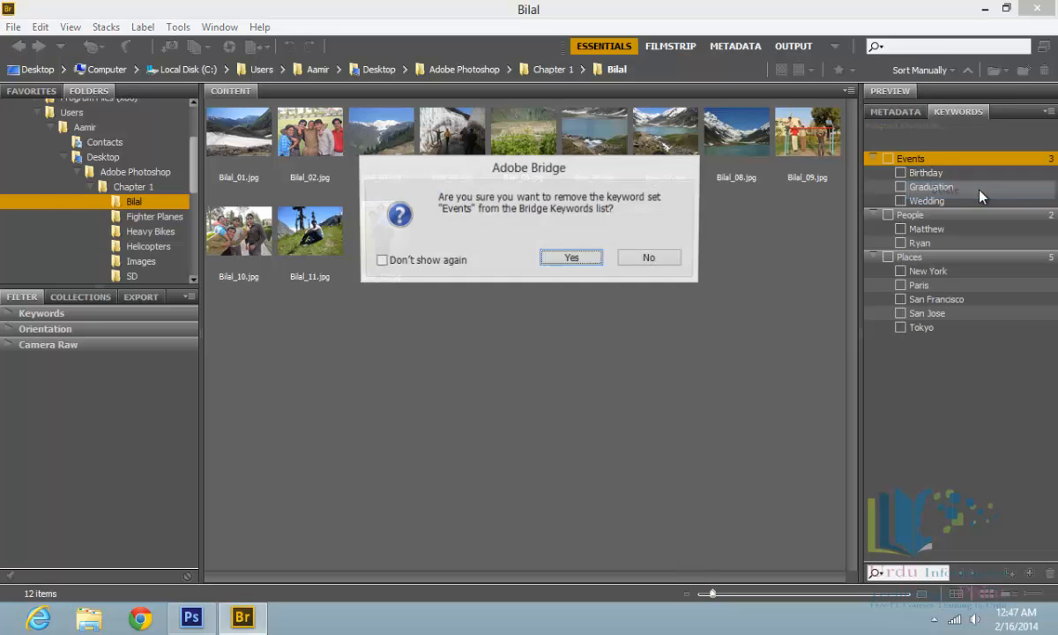
{"action": "left_click", "coordinate": [555, 259]}
{"action": "left_click", "coordinate": [1049, 111]}
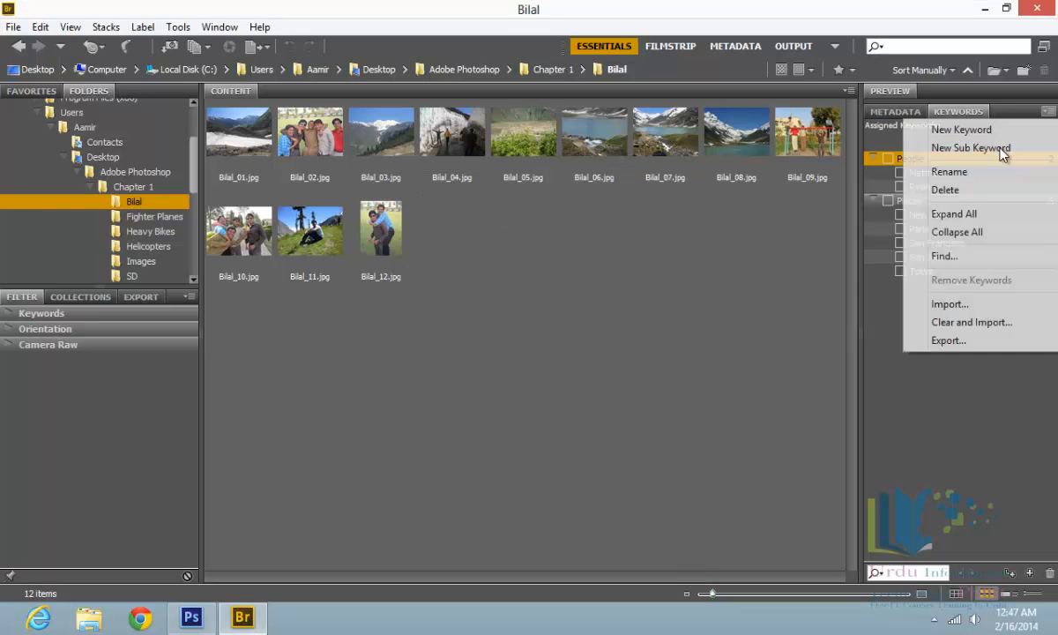
{"action": "left_click", "coordinate": [942, 191]}
{"action": "left_click", "coordinate": [566, 258]}
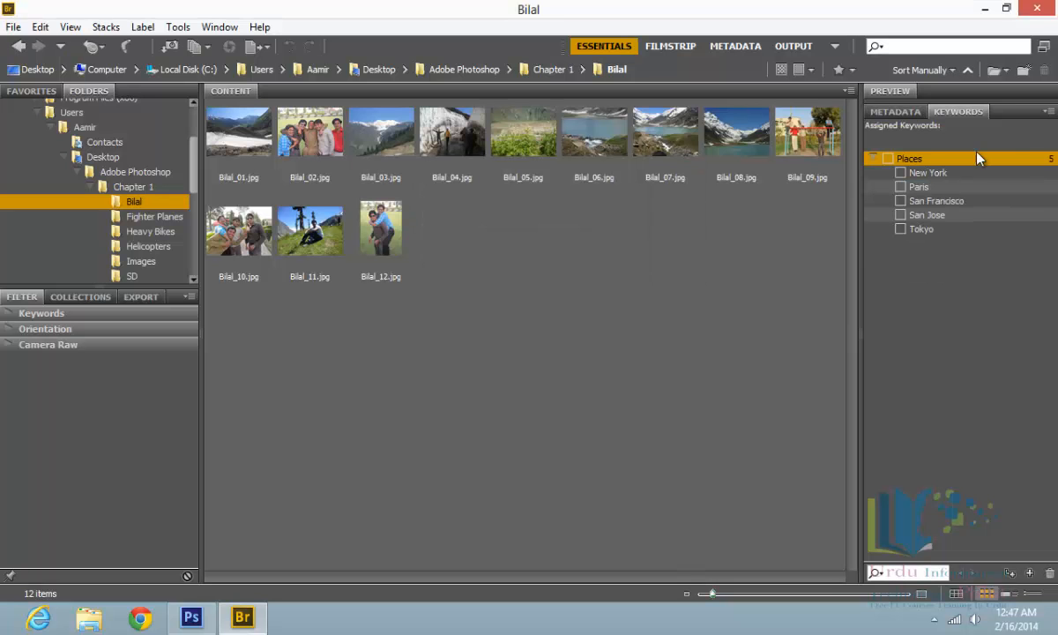
{"action": "left_click", "coordinate": [1047, 112]}
{"action": "left_click", "coordinate": [904, 191]}
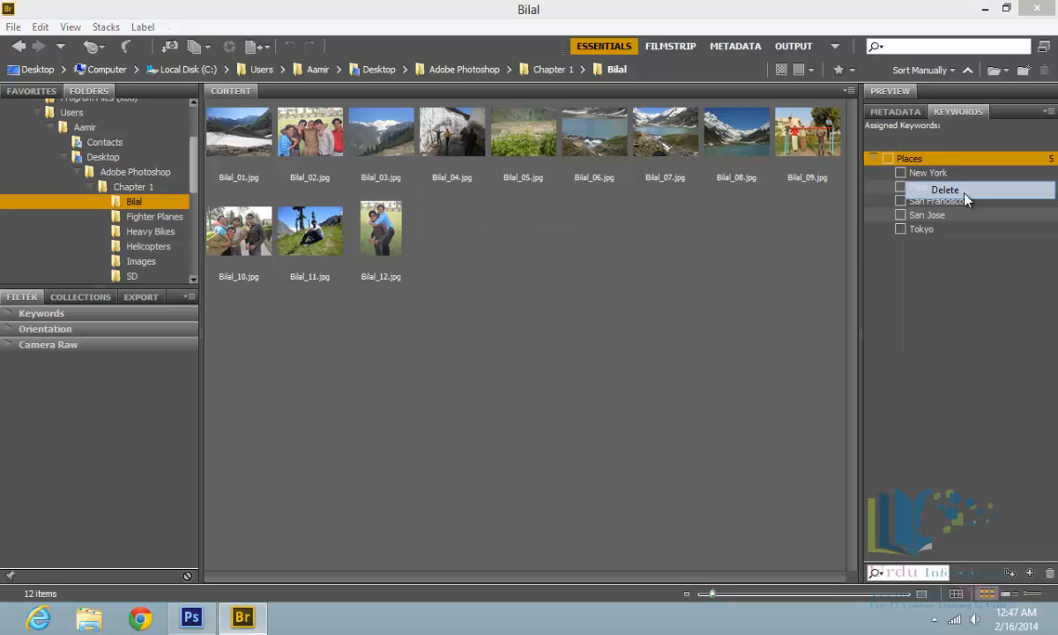
{"action": "left_click", "coordinate": [595, 259]}
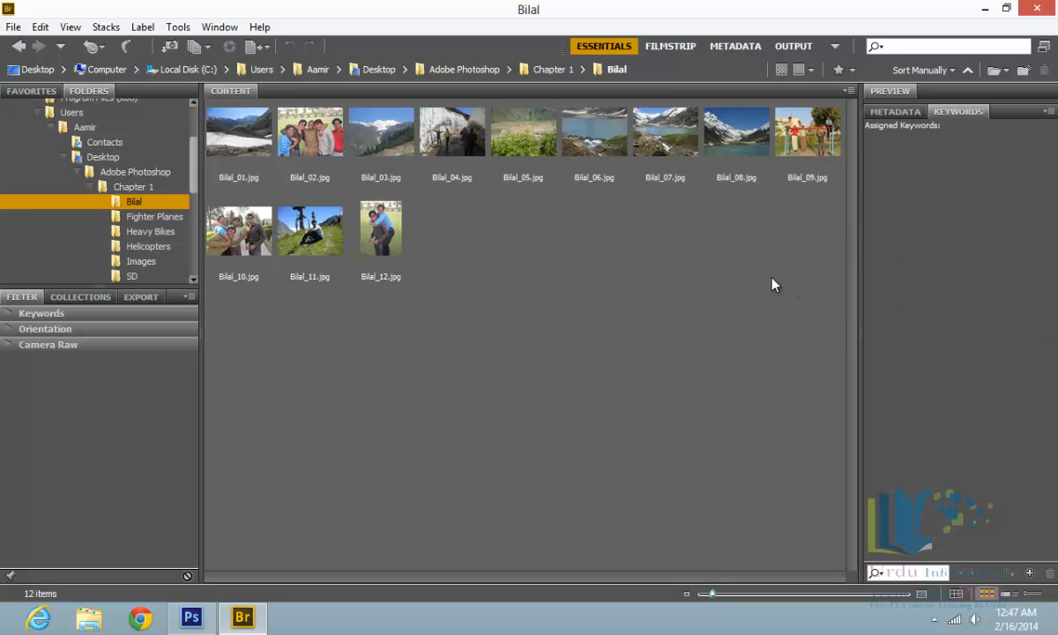
Step: Create two top-level keywords: the person's name used for the open folder, and "Mountine"
{"action": "left_click", "coordinate": [1030, 574]}
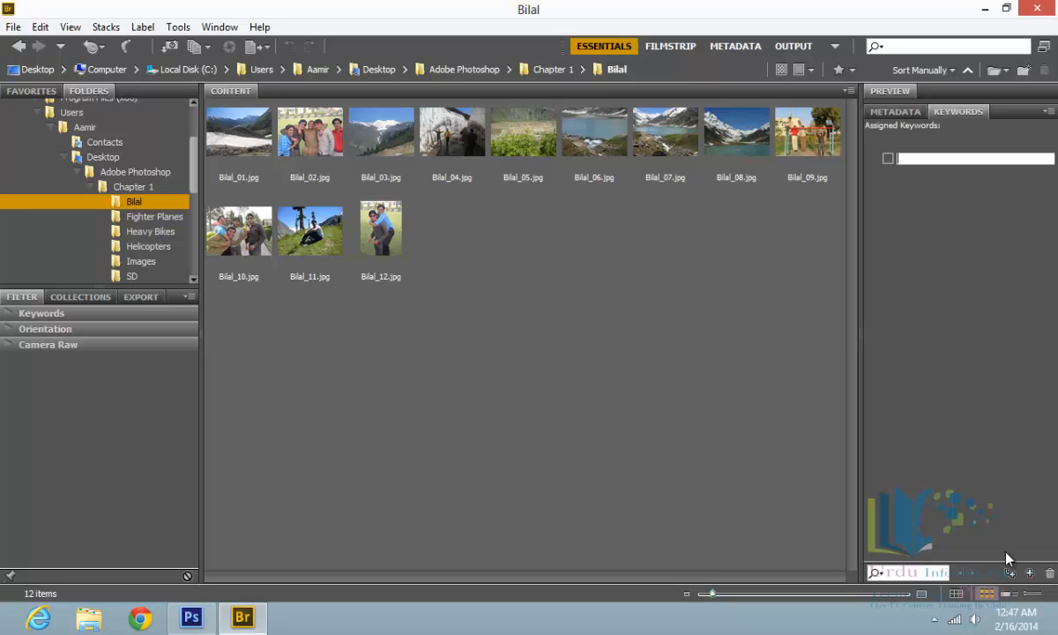
{"action": "type", "text": "Bilal"}
{"action": "key", "text": "Return"}
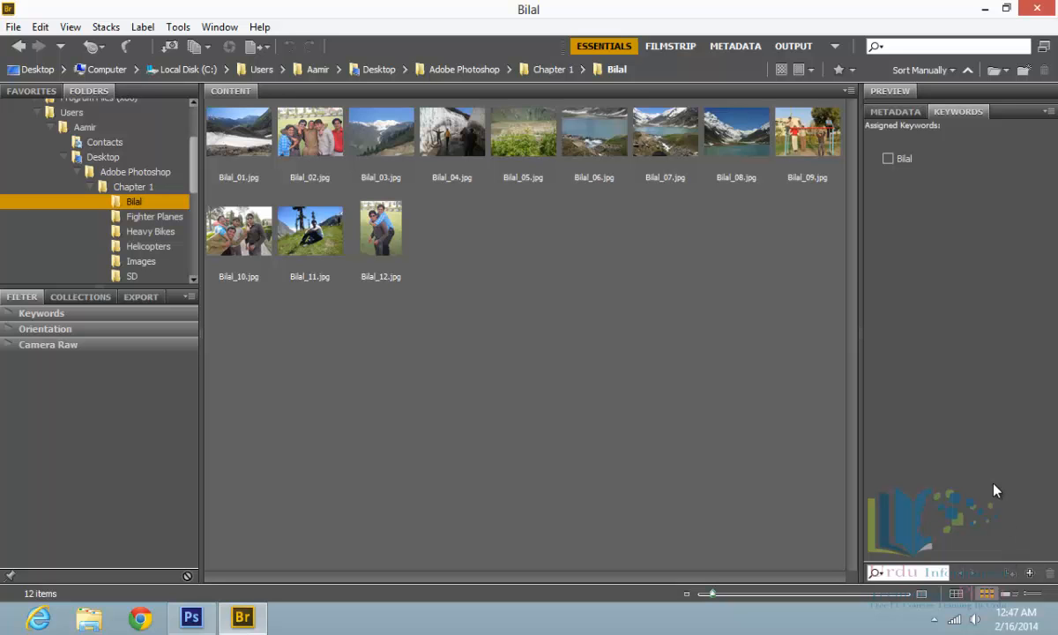
{"action": "left_click", "coordinate": [1031, 575]}
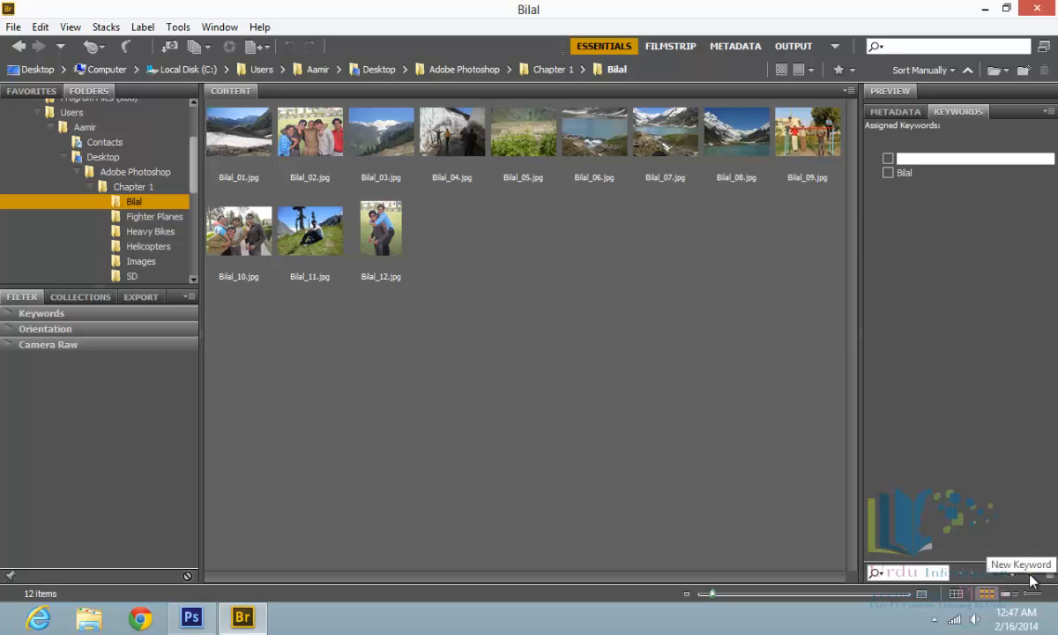
{"action": "type", "text": "Mo"}
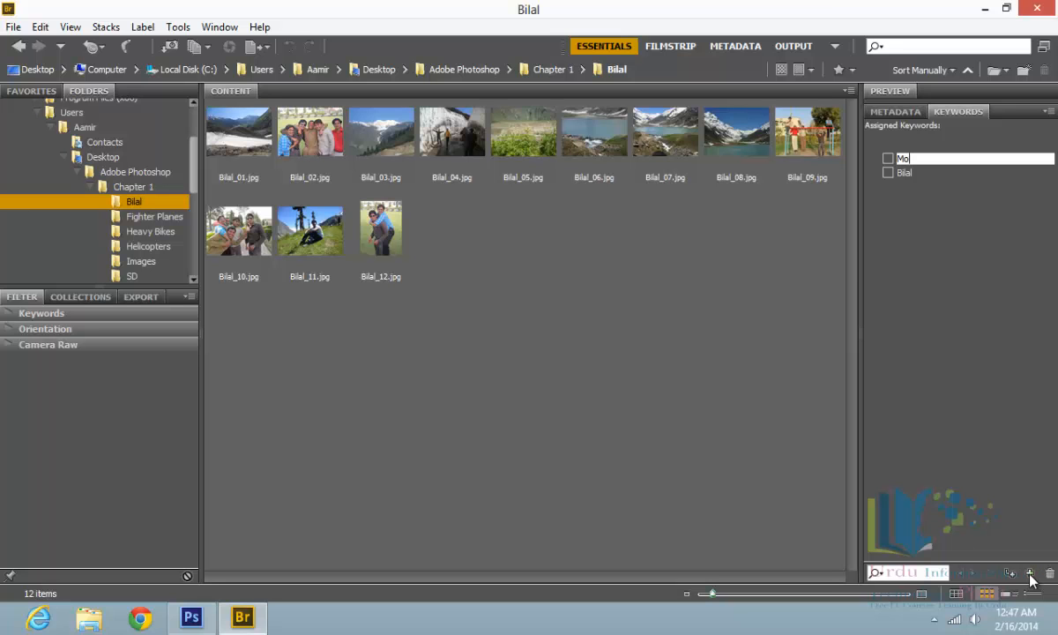
{"action": "type", "text": "untine"}
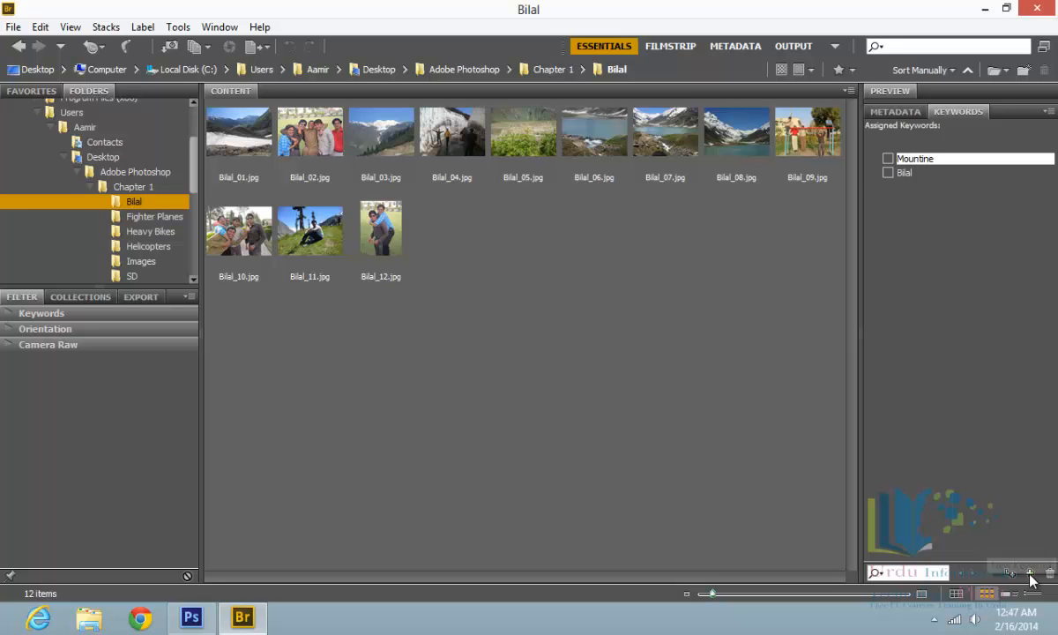
{"action": "key", "text": "Return"}
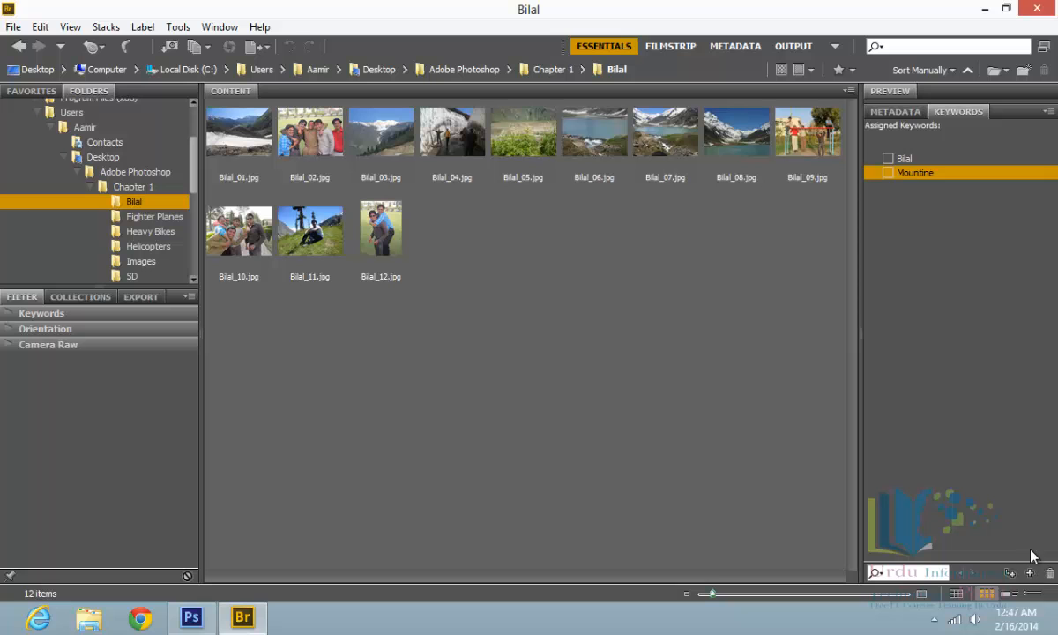
Step: Add the sub keyword "Outdoor" under the person's-name keyword
{"action": "left_click", "coordinate": [911, 160]}
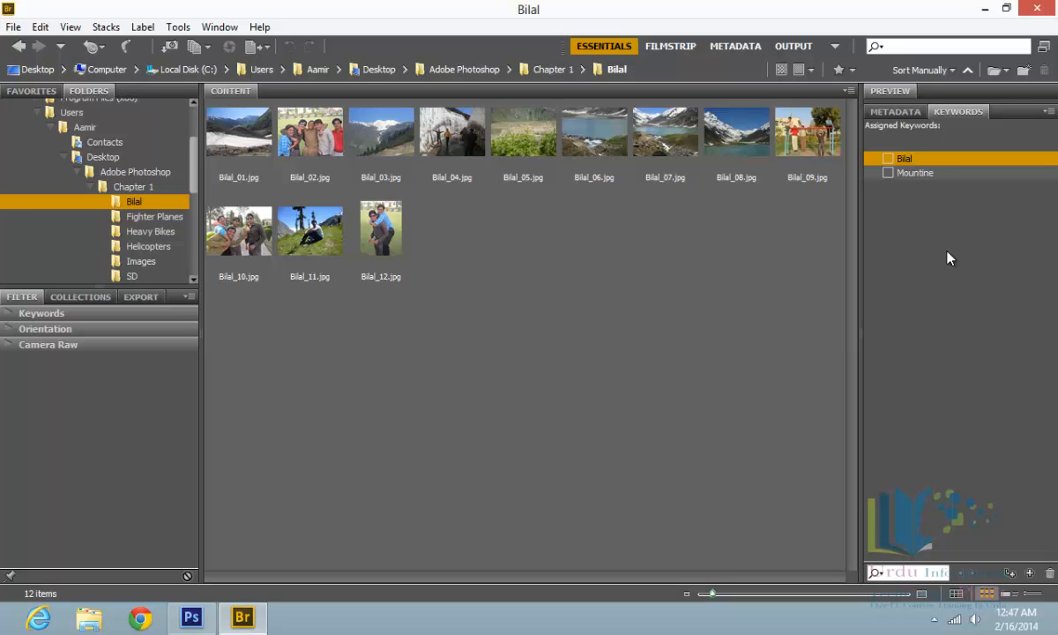
{"action": "left_click", "coordinate": [1014, 581]}
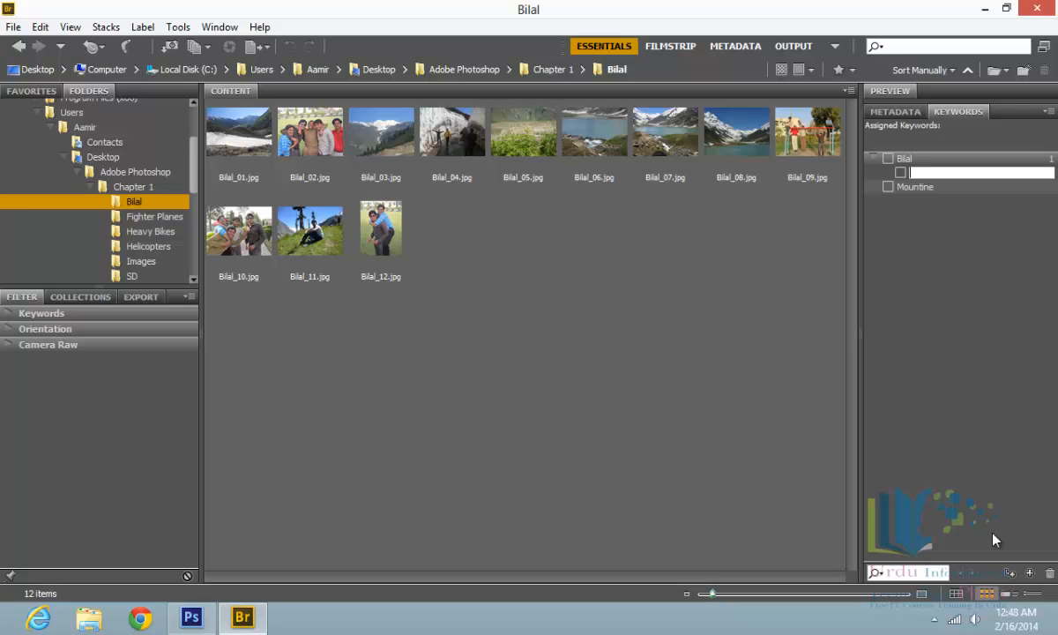
{"action": "type", "text": "Outdoor"}
{"action": "left_click", "coordinate": [1013, 328]}
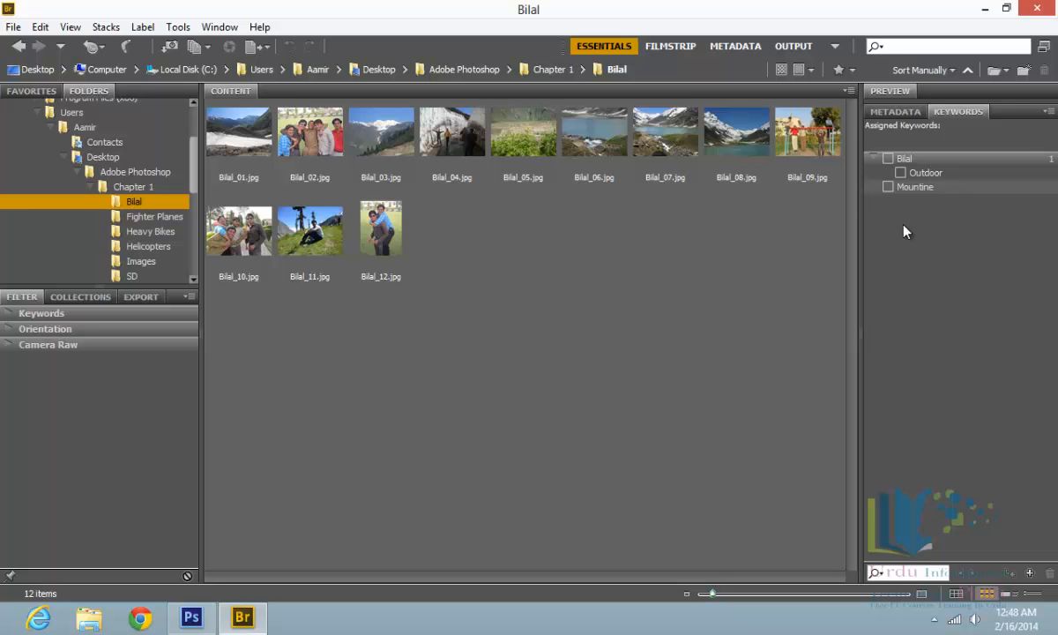
Step: Assign the person's-name keyword to the group photos numbered 02, 09 and 10, and check it on individual photos
{"action": "left_click", "coordinate": [253, 235]}
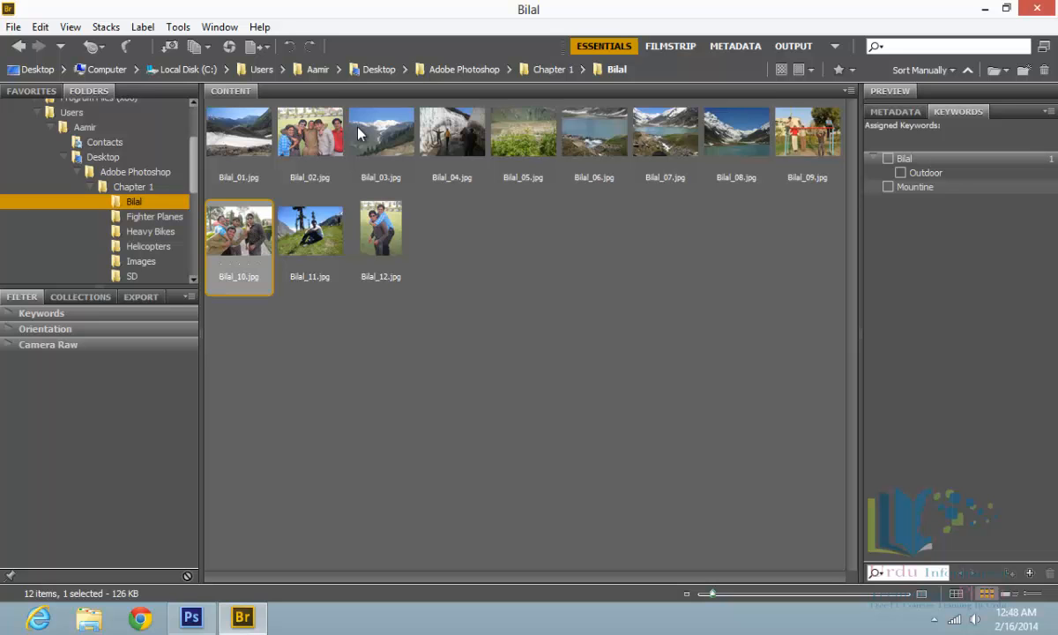
{"action": "left_click", "coordinate": [296, 119], "text": "ctrl"}
{"action": "left_click", "coordinate": [807, 141], "text": "ctrl"}
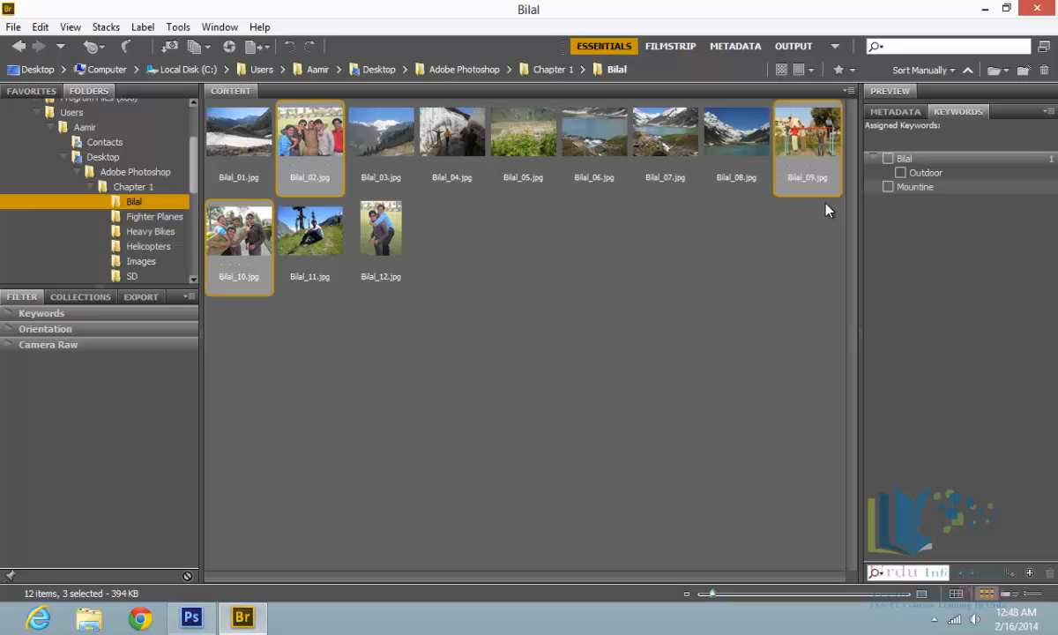
{"action": "left_click", "coordinate": [888, 160]}
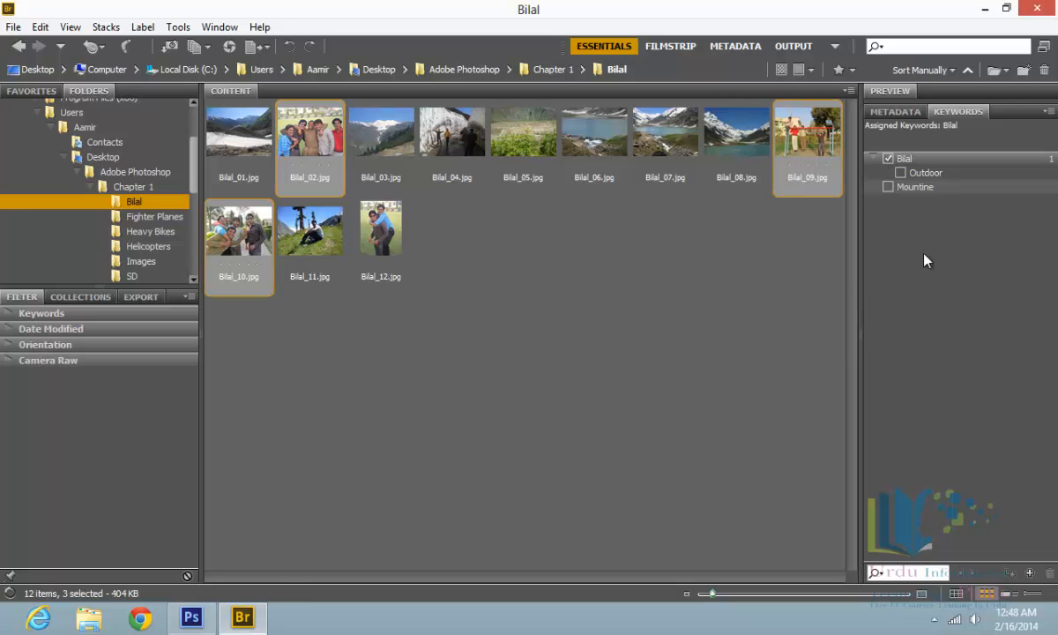
{"action": "left_click", "coordinate": [727, 260]}
{"action": "left_click", "coordinate": [807, 140]}
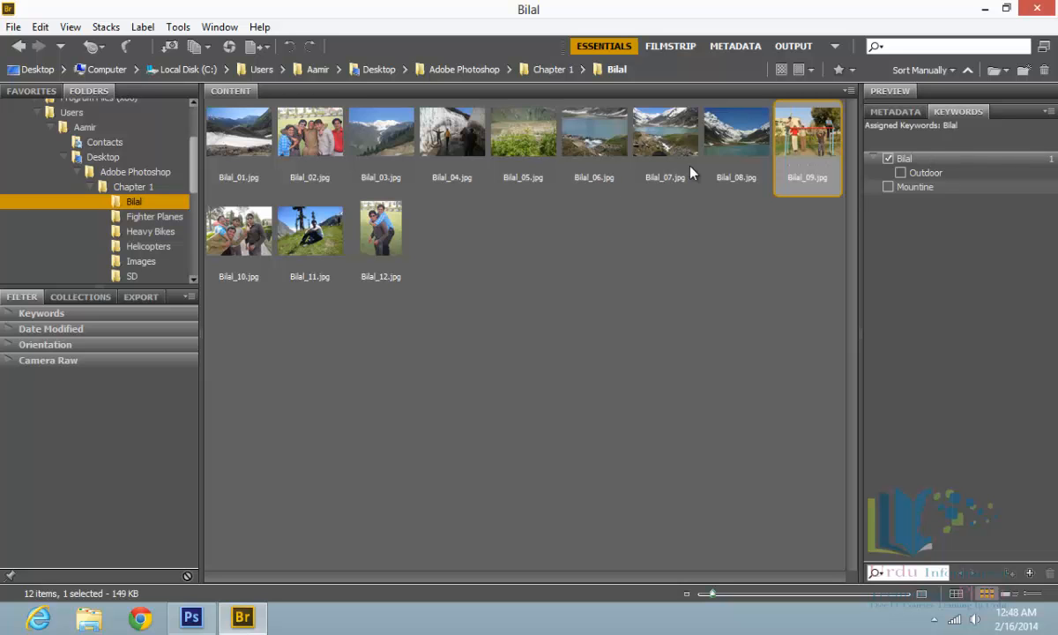
{"action": "left_click", "coordinate": [257, 231]}
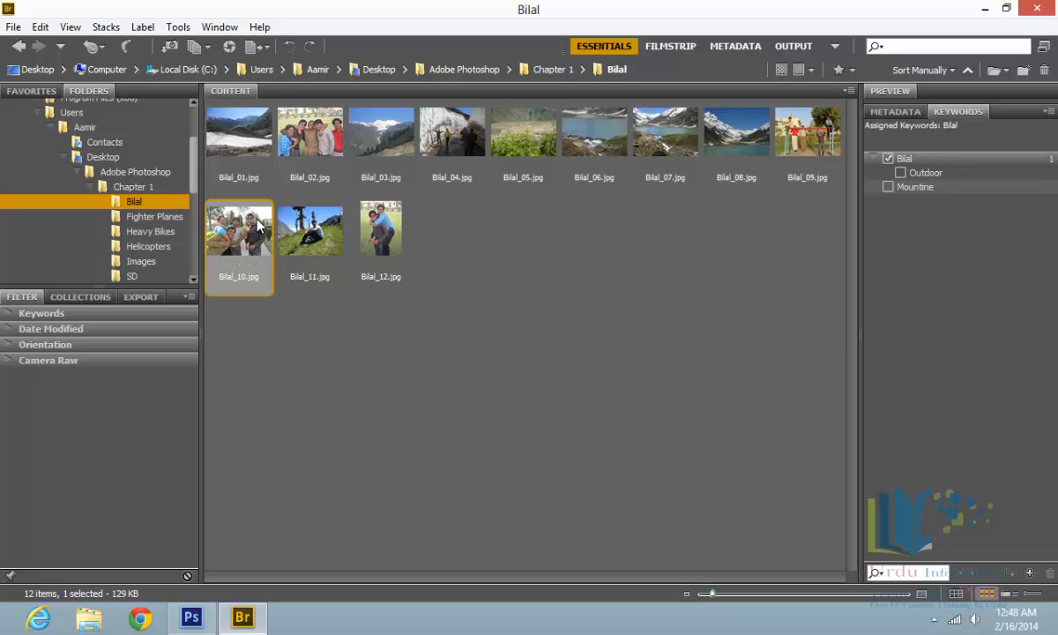
Step: Assign the keyword Mountine to the landscape photos numbered 01, 03, 05, 06, 07 and 08
{"action": "left_click", "coordinate": [251, 137]}
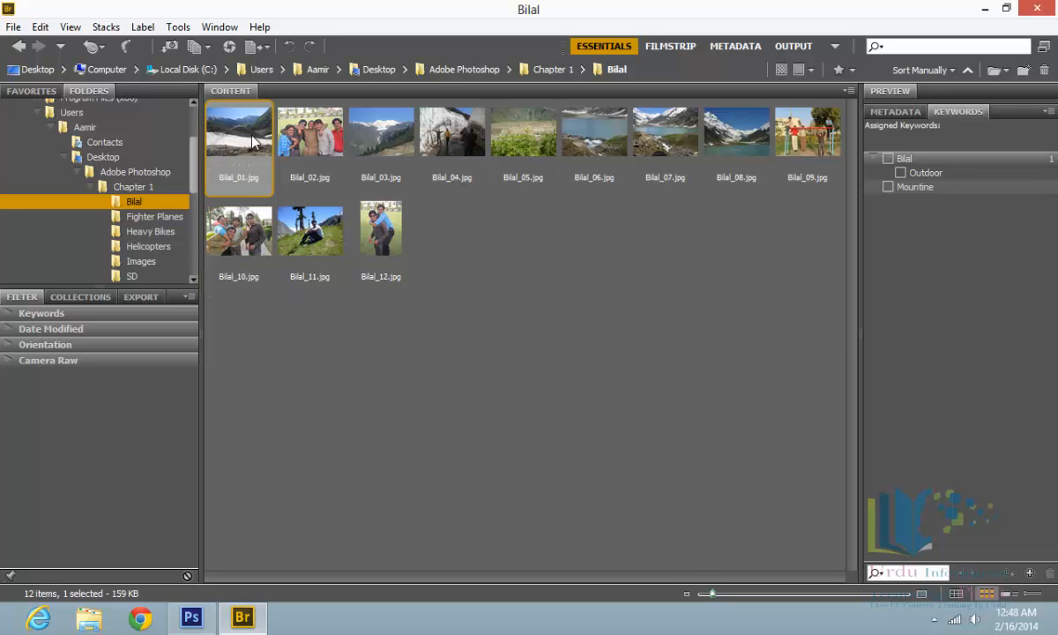
{"action": "left_click", "coordinate": [367, 129], "text": "ctrl"}
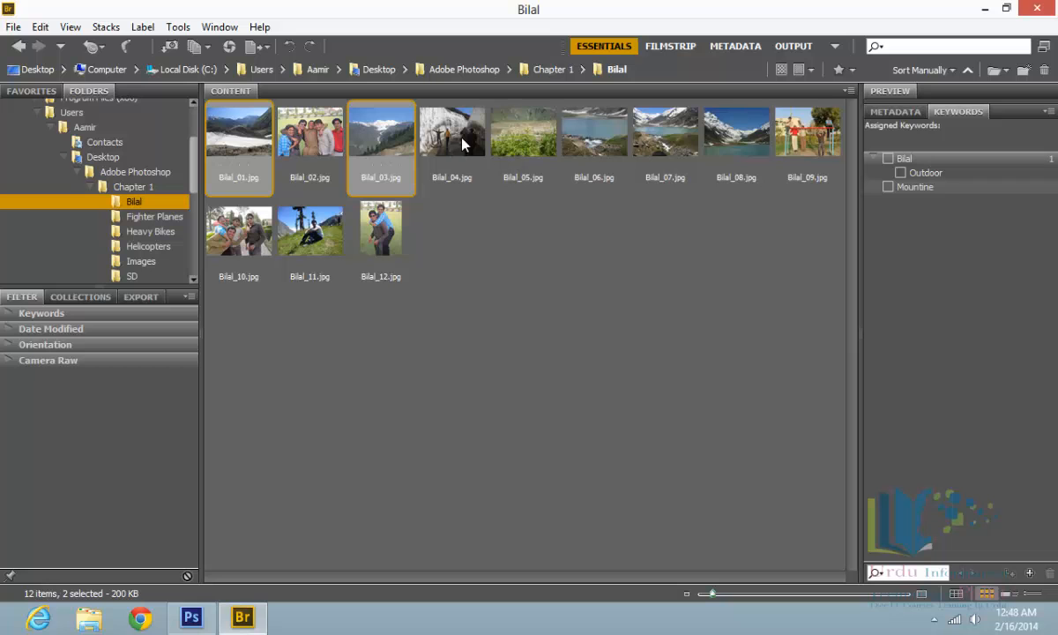
{"action": "left_click", "coordinate": [523, 133], "text": "ctrl"}
{"action": "left_click", "coordinate": [589, 132], "text": "ctrl"}
{"action": "left_click", "coordinate": [662, 127], "text": "ctrl"}
{"action": "left_click", "coordinate": [739, 142], "text": "ctrl"}
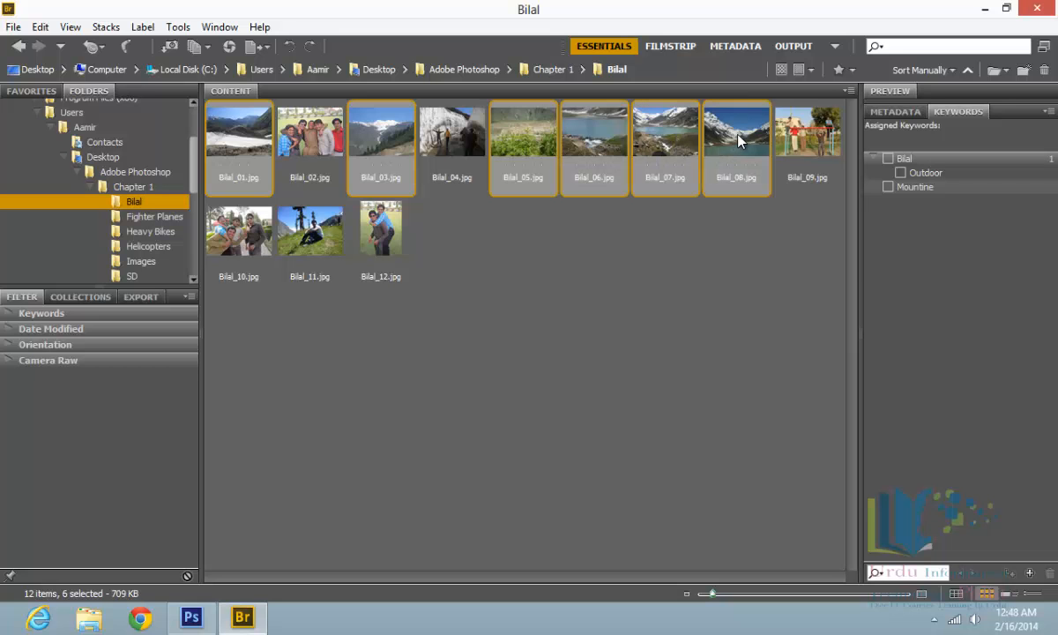
{"action": "left_click", "coordinate": [888, 187]}
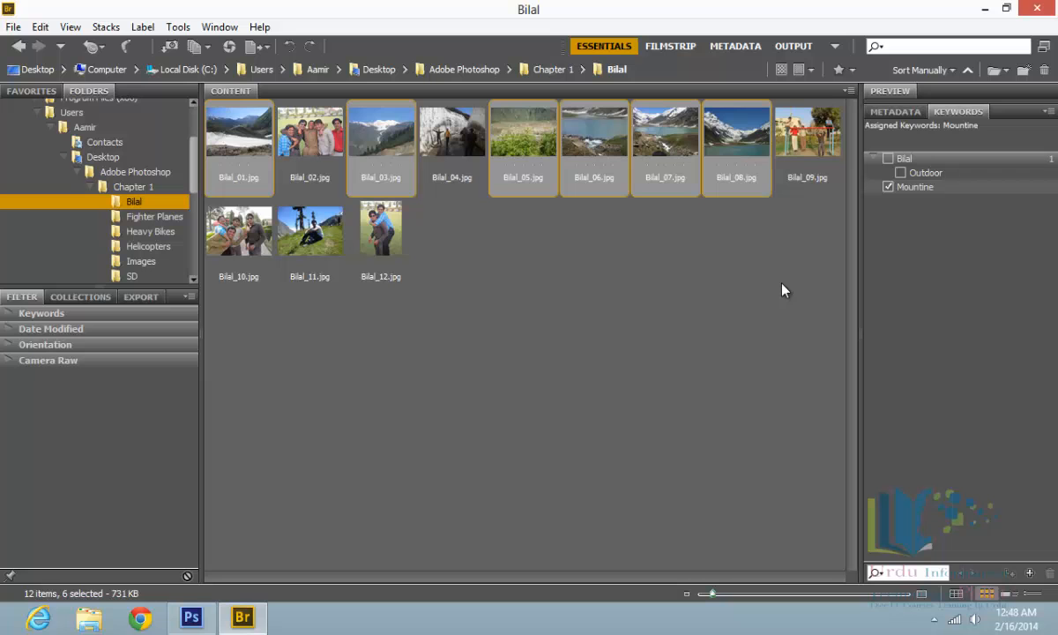
{"action": "left_click", "coordinate": [783, 290]}
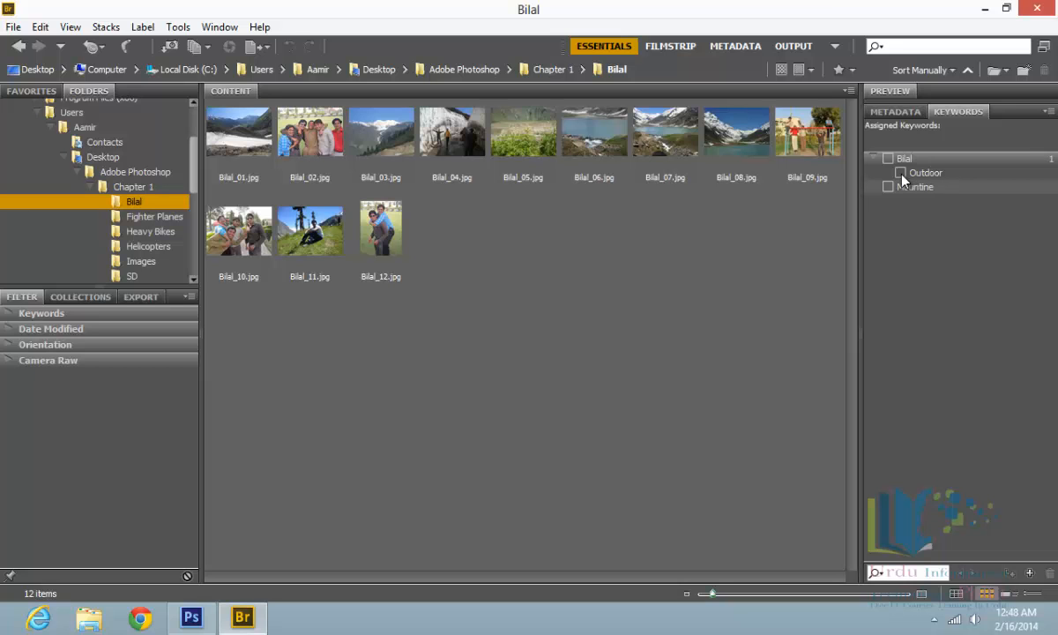
Step: Check the keywords assigned to the photos numbered 09, 08, 07, 06, 05 and 04, one at a time
{"action": "left_click", "coordinate": [927, 175]}
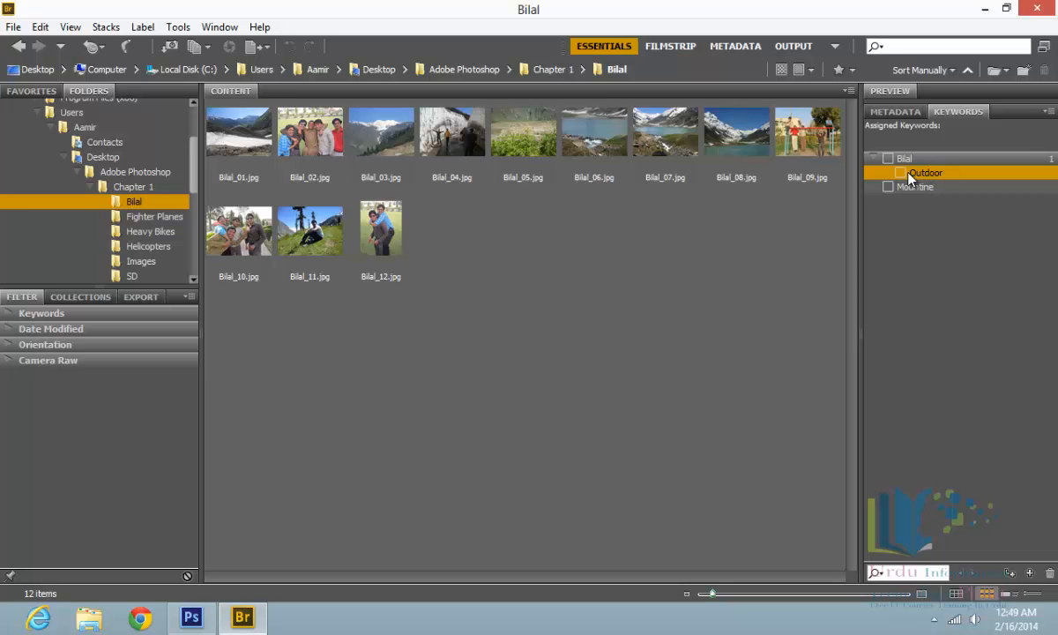
{"action": "left_click", "coordinate": [802, 152]}
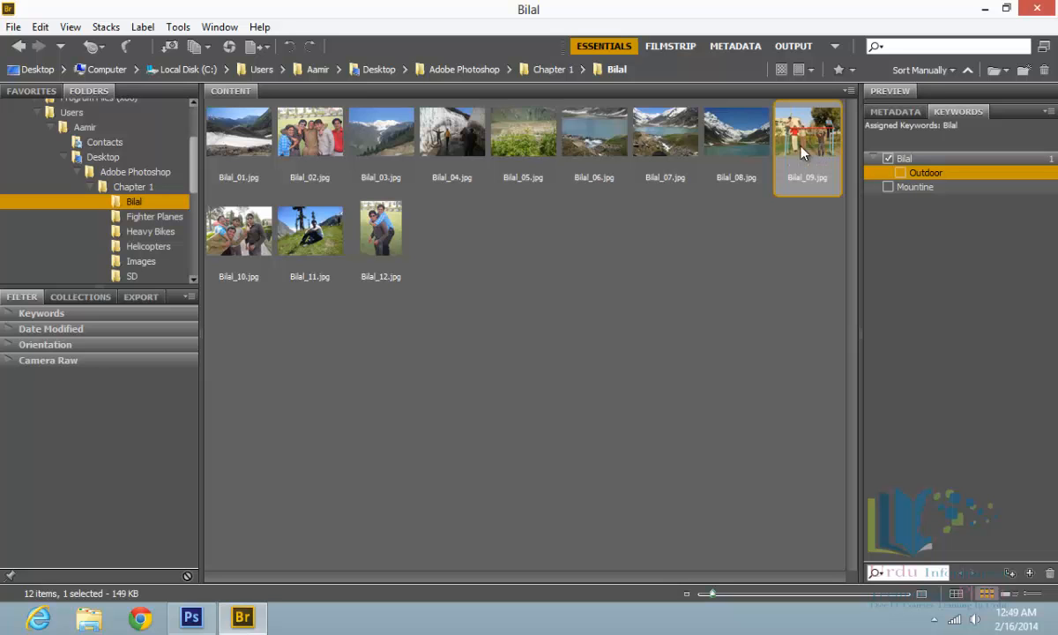
{"action": "left_click", "coordinate": [717, 157]}
{"action": "left_click", "coordinate": [662, 158]}
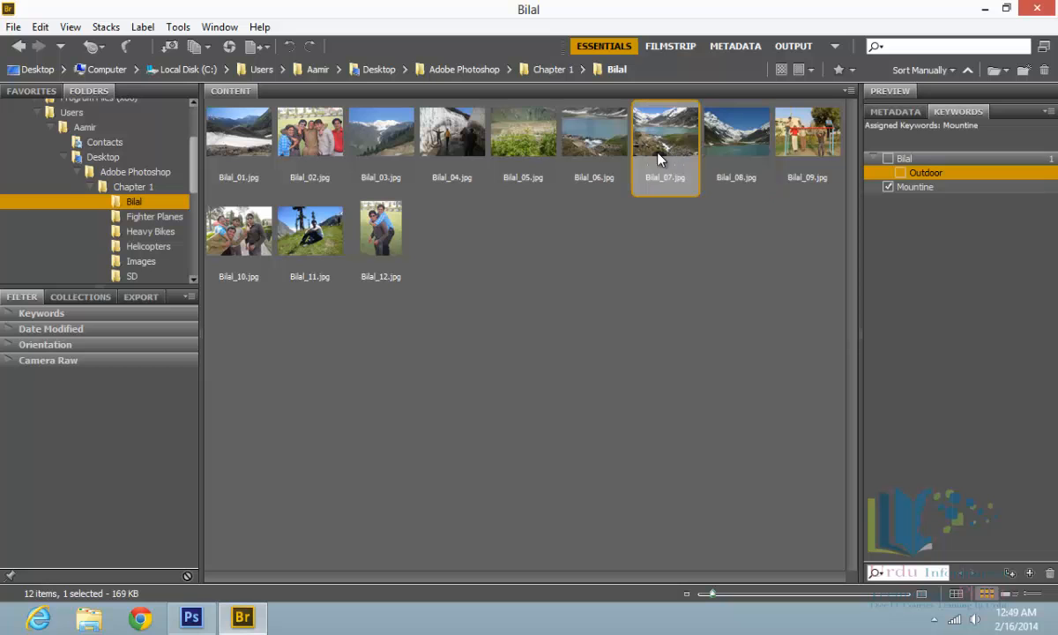
{"action": "left_click", "coordinate": [621, 157]}
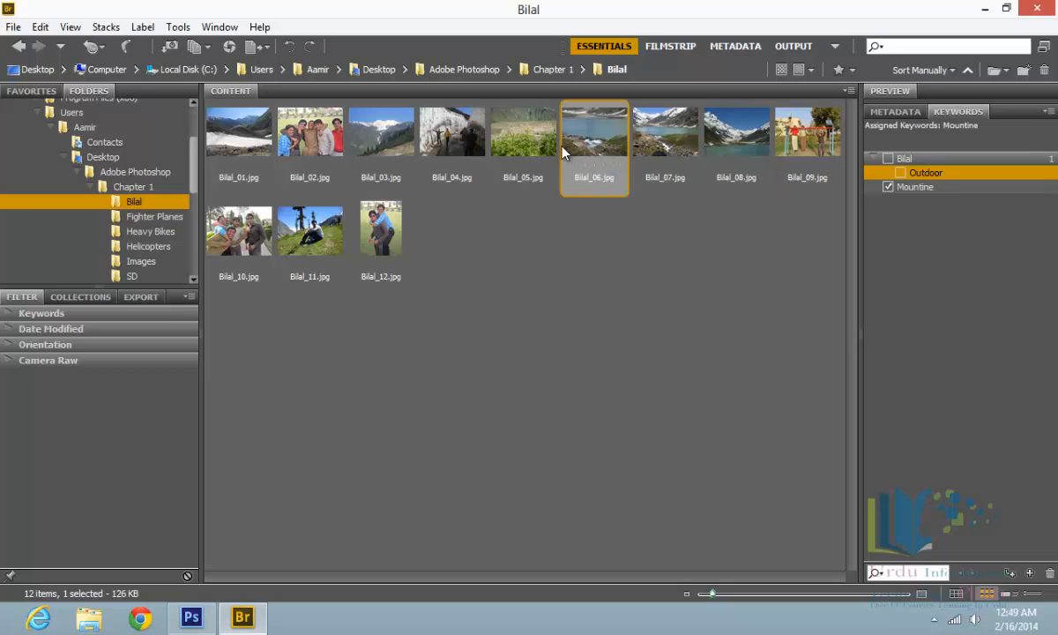
{"action": "left_click", "coordinate": [525, 140]}
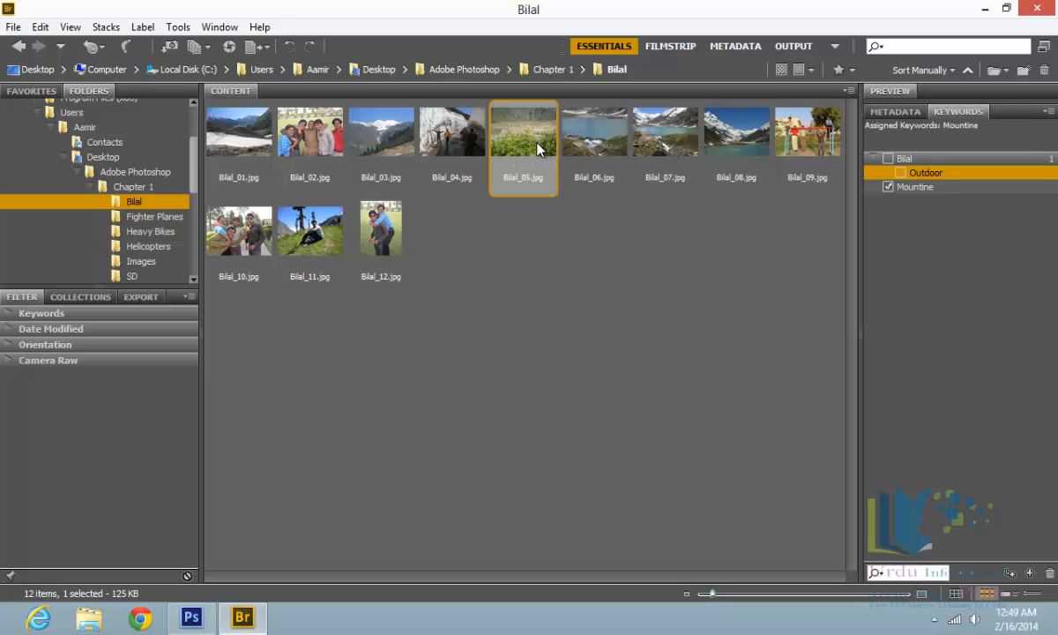
{"action": "left_click", "coordinate": [461, 135]}
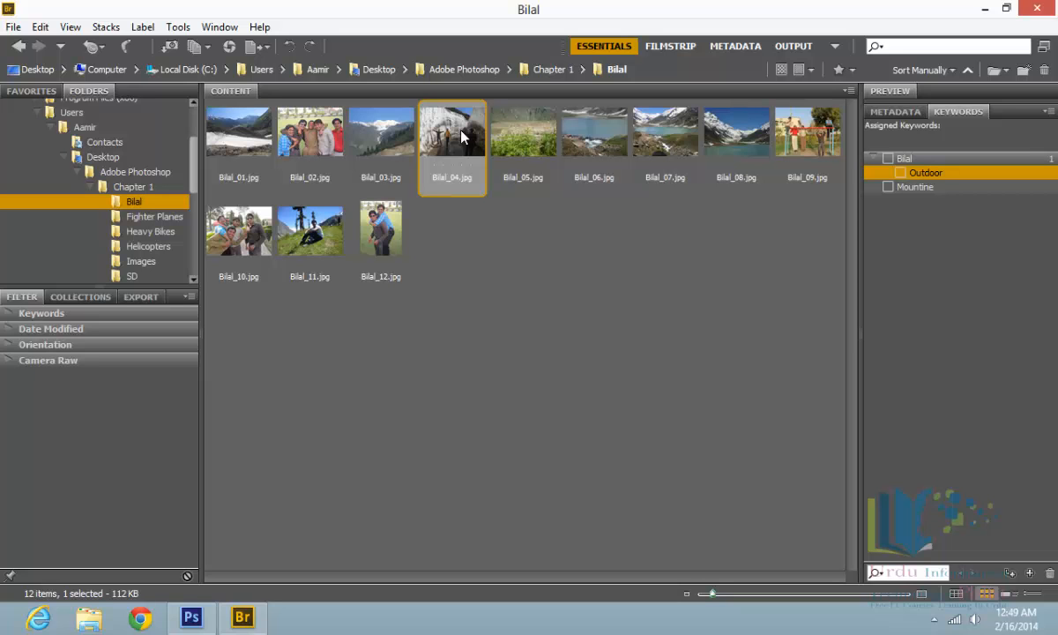
Step: Filter the folder by the person's-name keyword and by No Keywords in turn, clearing each filter after viewing its photos
{"action": "left_click", "coordinate": [10, 320]}
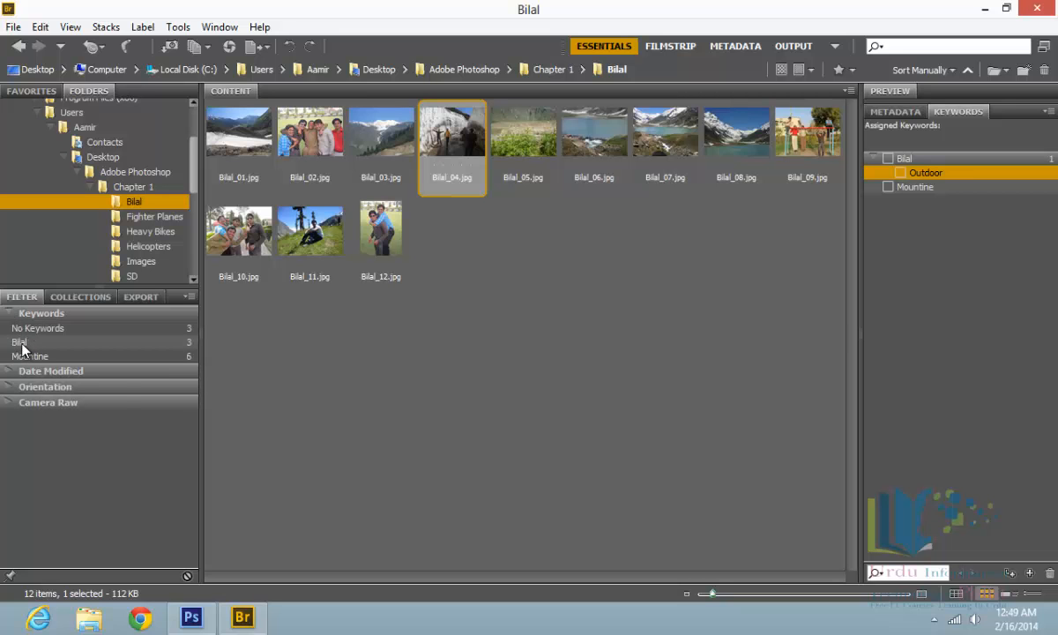
{"action": "left_click", "coordinate": [21, 342]}
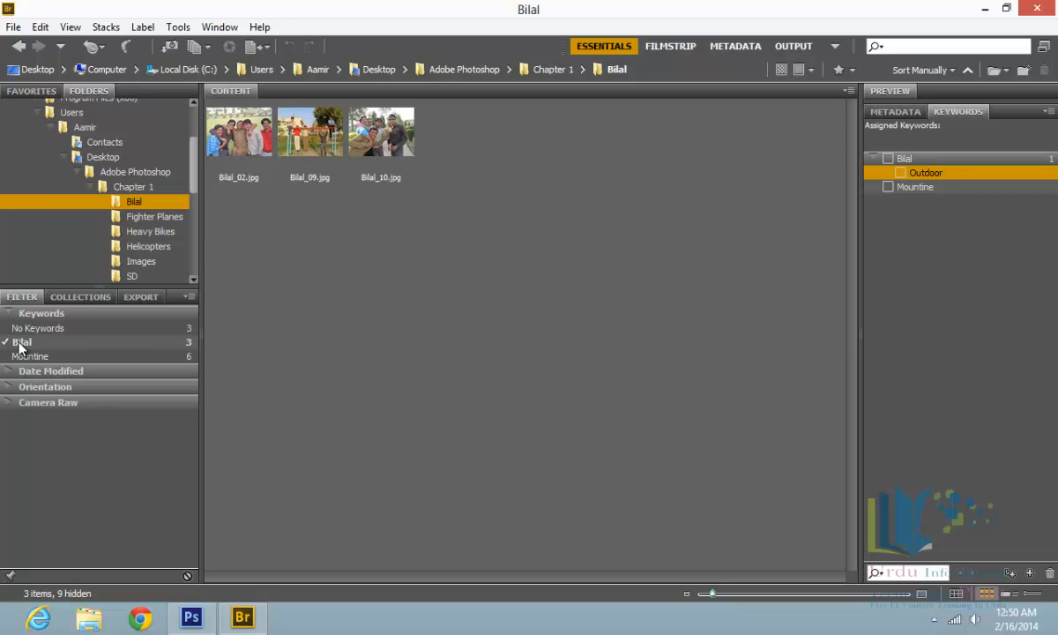
{"action": "left_click", "coordinate": [20, 344]}
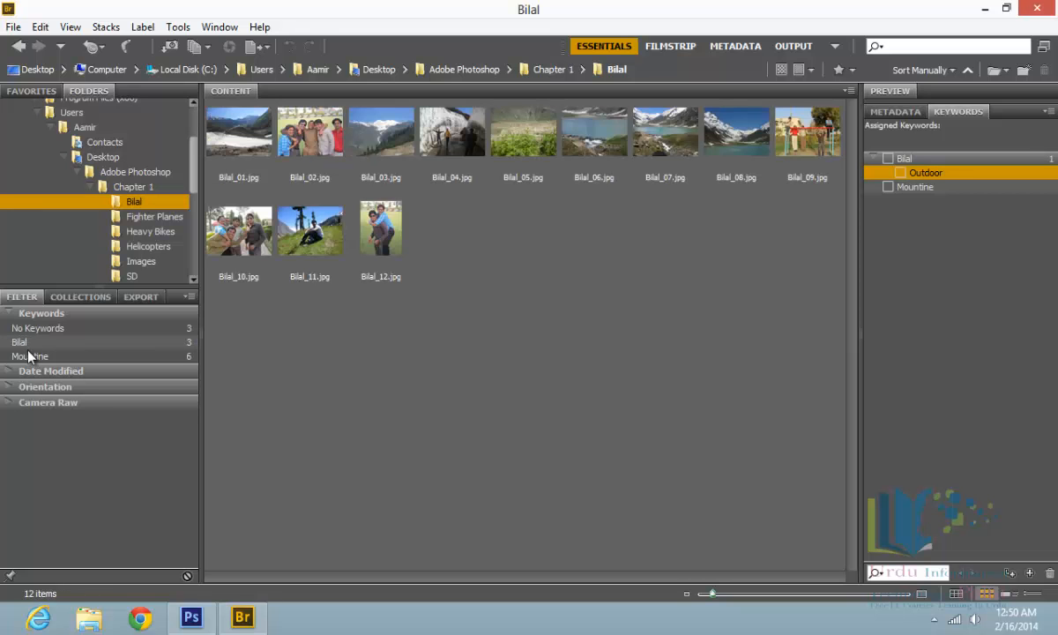
{"action": "left_click", "coordinate": [42, 328]}
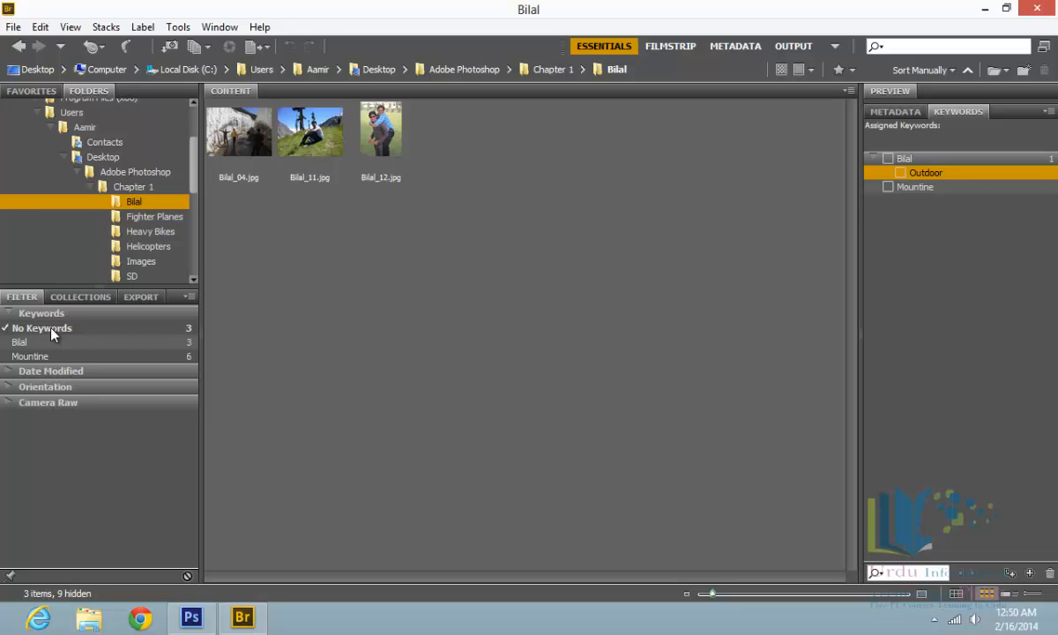
{"action": "left_click", "coordinate": [41, 328]}
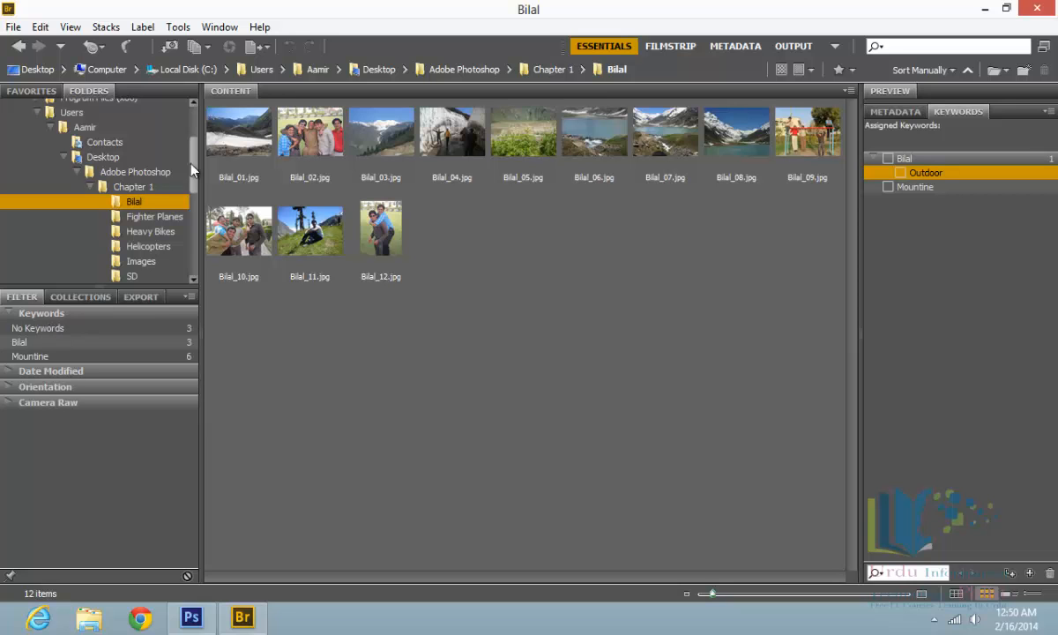
Step: View the photo numbered 01 in full-screen preview and zoom repeatedly in and out between 100% and 400%
{"action": "left_click", "coordinate": [245, 132]}
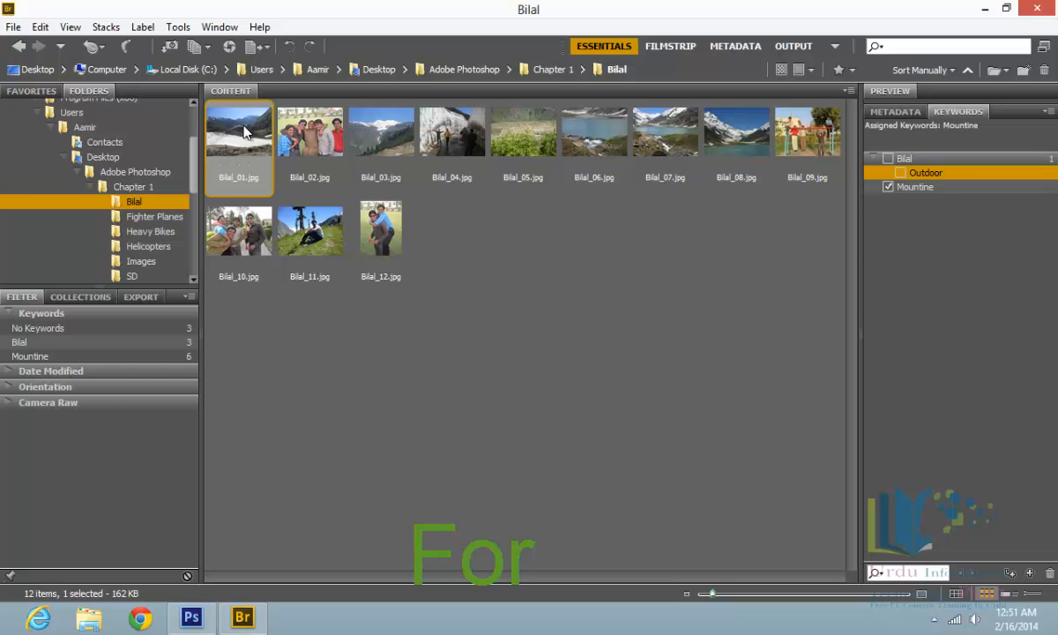
{"action": "key", "text": "space"}
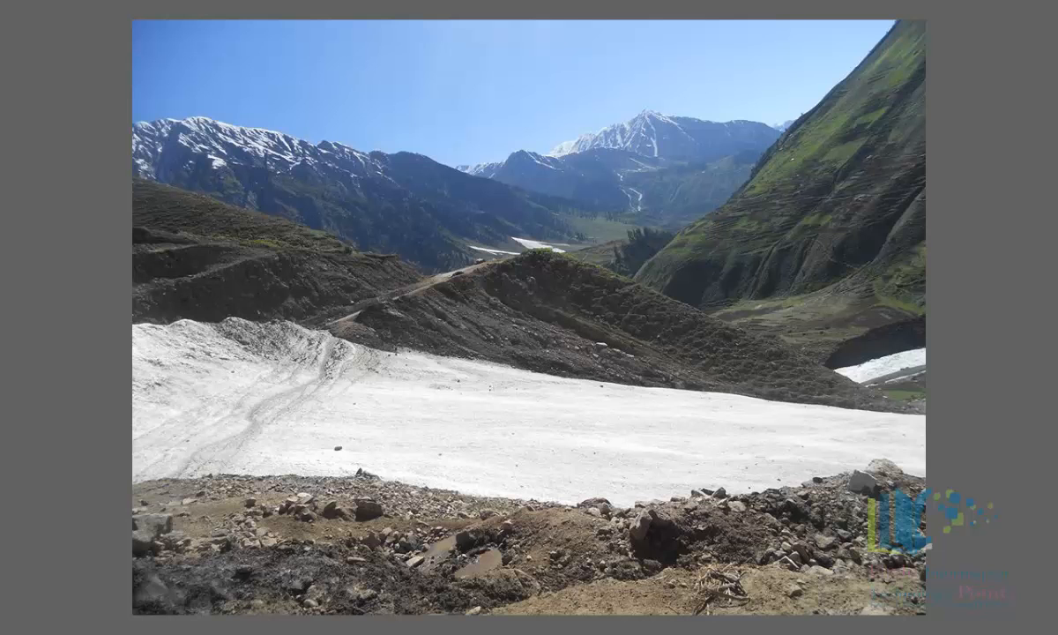
{"action": "key", "text": "plus"}
{"action": "key", "text": "plus"}
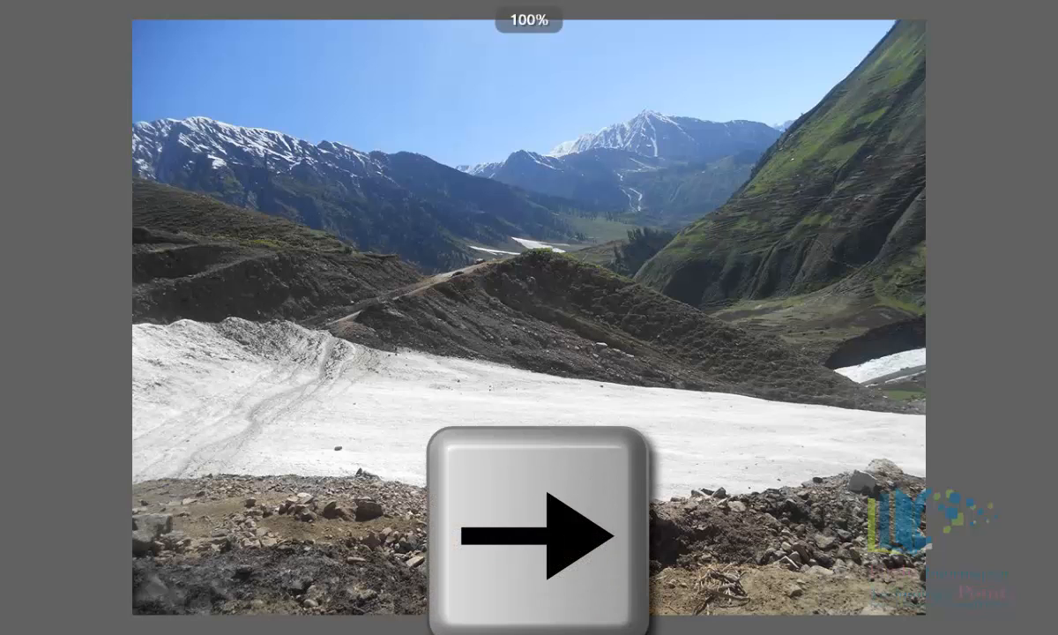
{"action": "key", "text": "plus"}
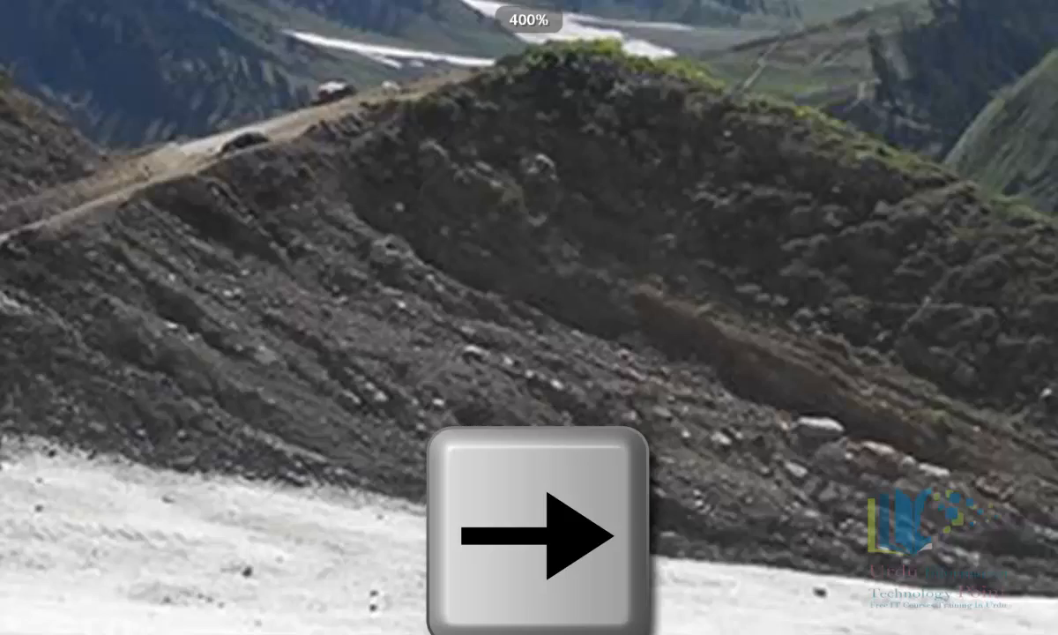
{"action": "key", "text": "minus"}
{"action": "key", "text": "minus"}
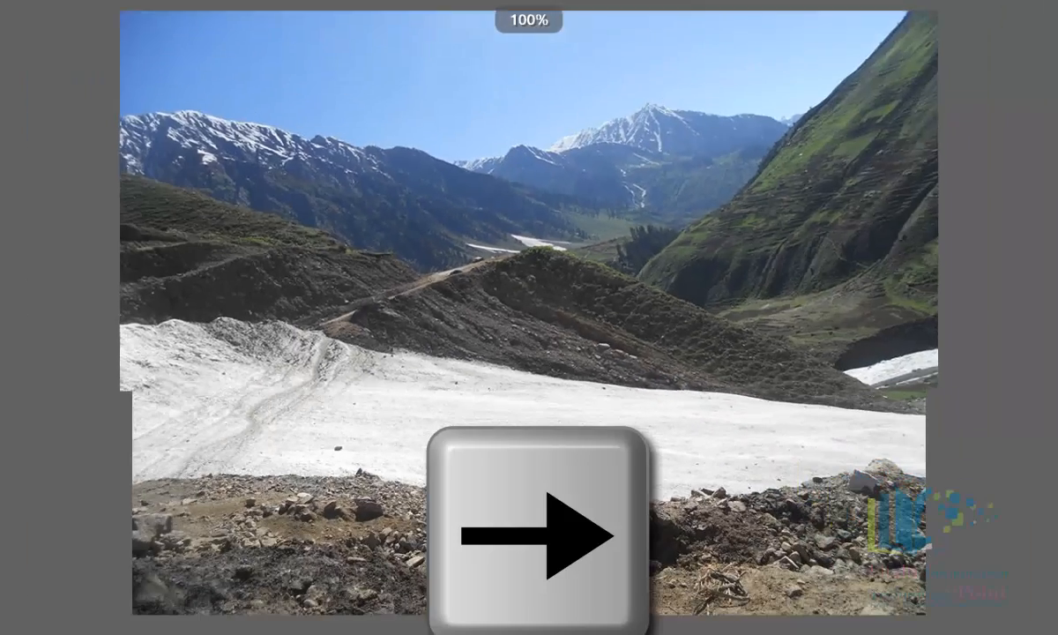
{"action": "key", "text": "plus"}
{"action": "key", "text": "plus"}
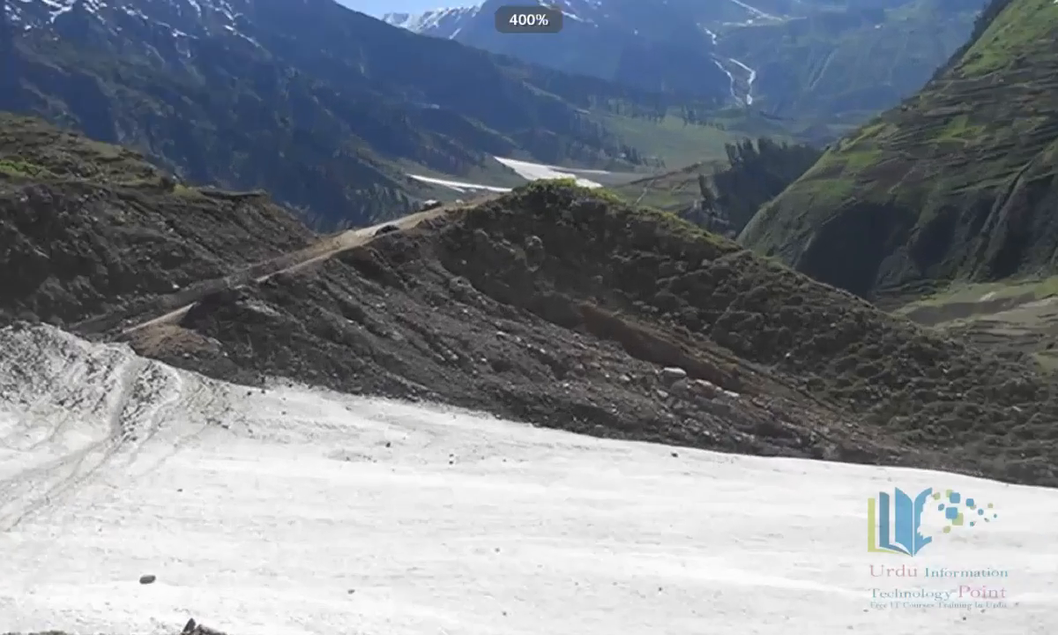
{"action": "key", "text": "plus"}
{"action": "key", "text": "minus"}
{"action": "key", "text": "minus"}
{"action": "key", "text": "minus"}
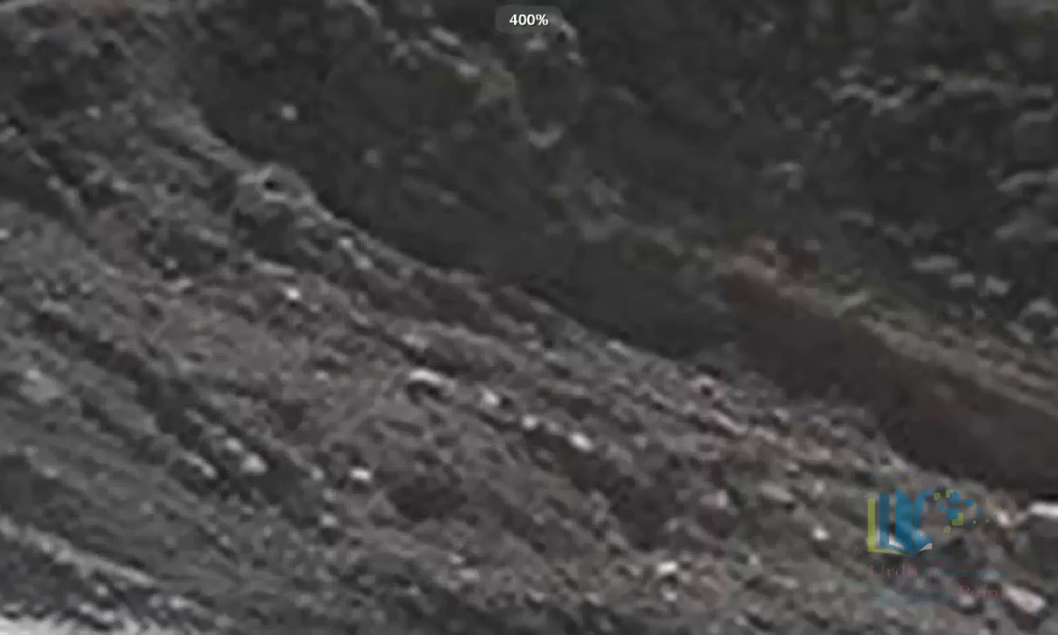